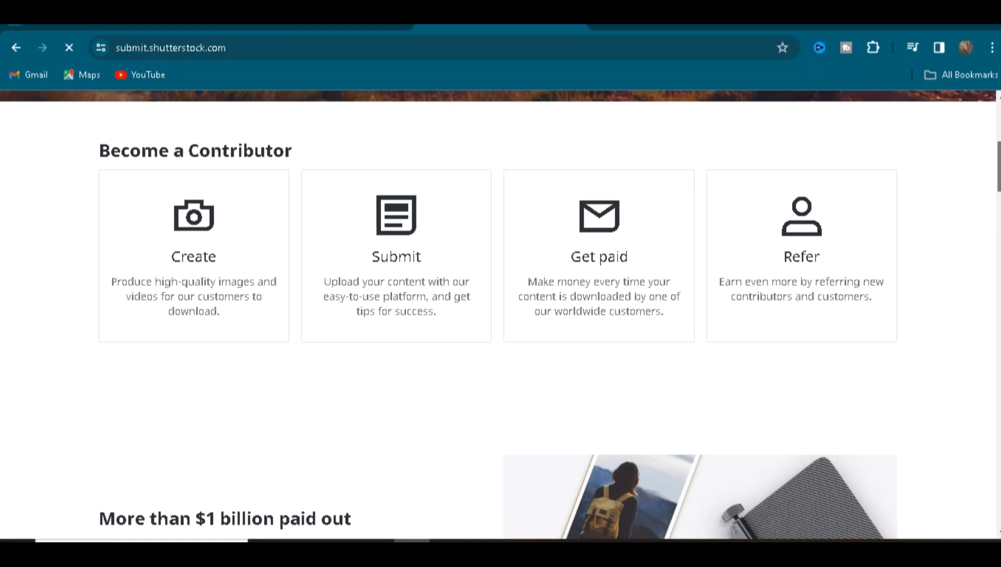
Look through the Shutterstock contributor landing page, including its payout, community, tools, resources and marketplace sections
scroll(498, 315, "down", 1)
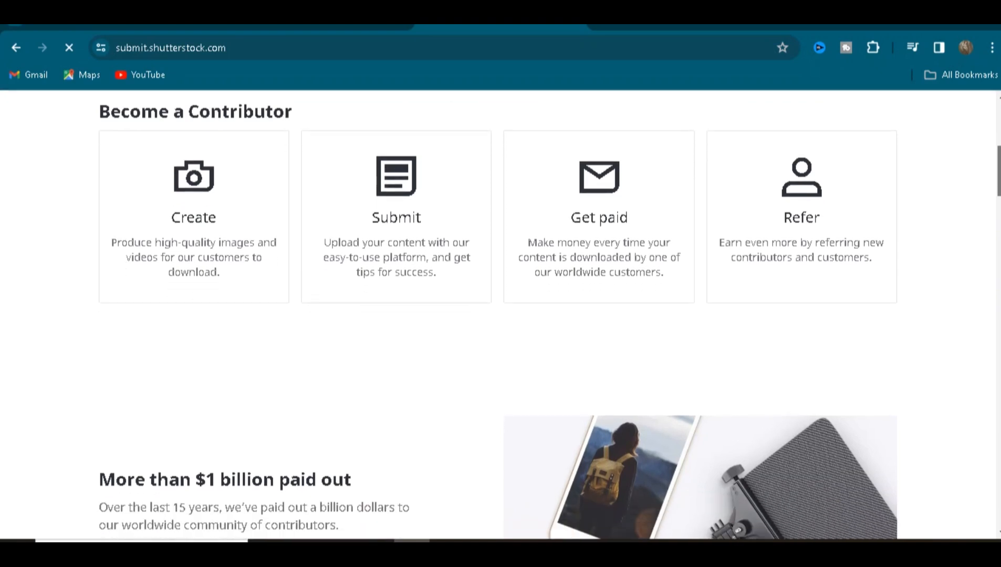
scroll(498, 315, "down", 1)
scroll(498, 315, "down", 3)
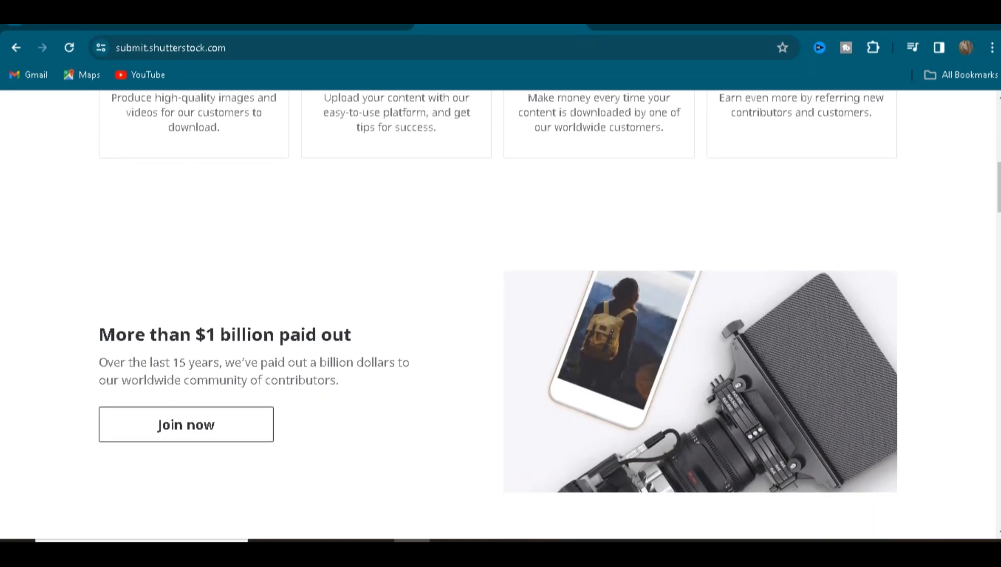
scroll(498, 315, "down", 3)
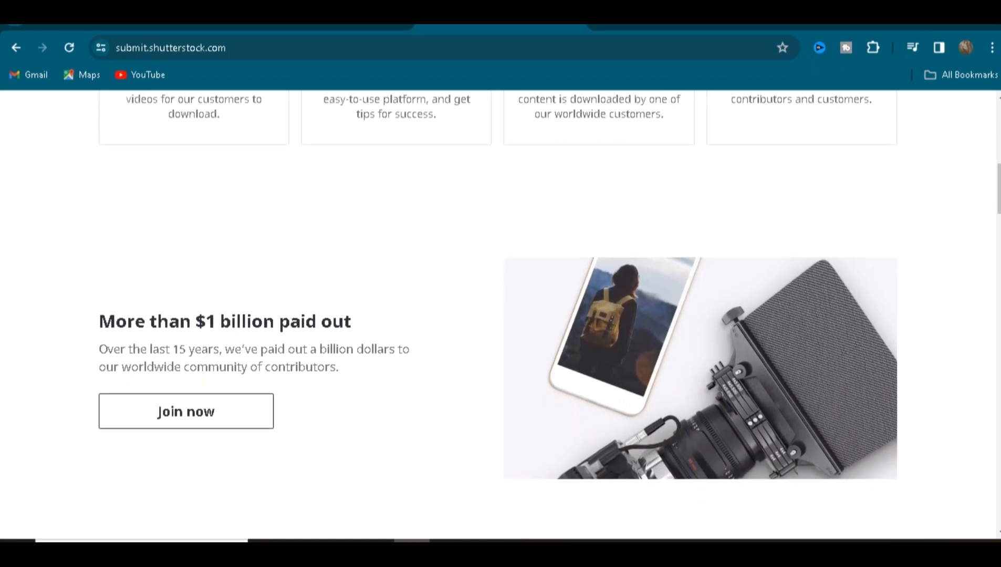
scroll(497, 315, "up", 3)
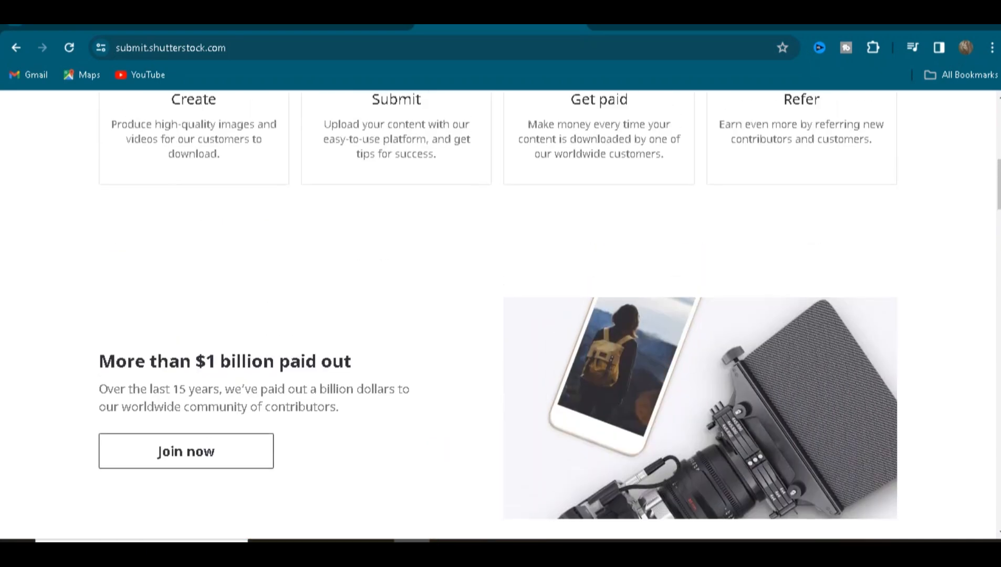
scroll(498, 315, "down", 2)
scroll(498, 315, "down", 2)
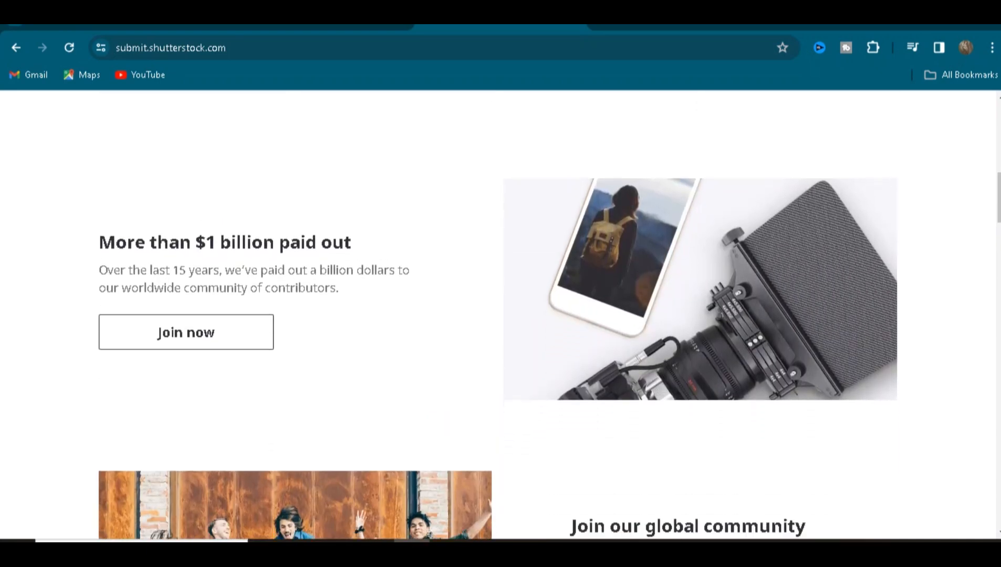
scroll(498, 315, "down", 3)
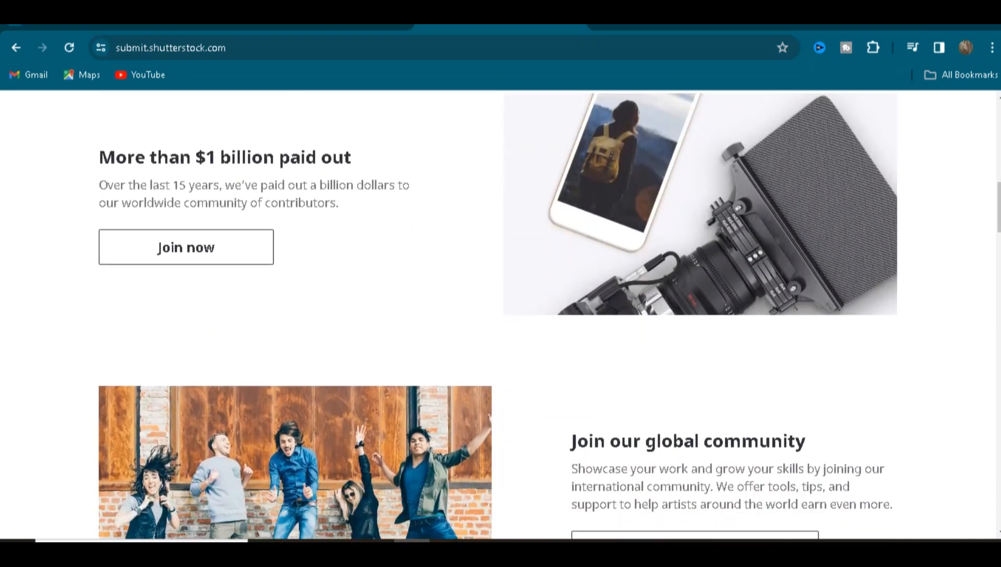
scroll(498, 315, "down", 5)
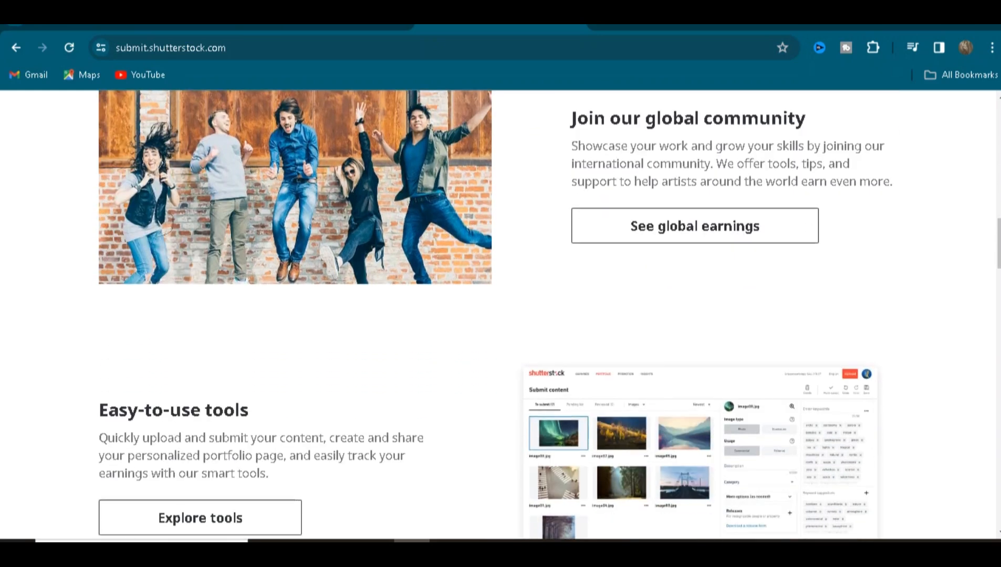
scroll(498, 315, "down", 4)
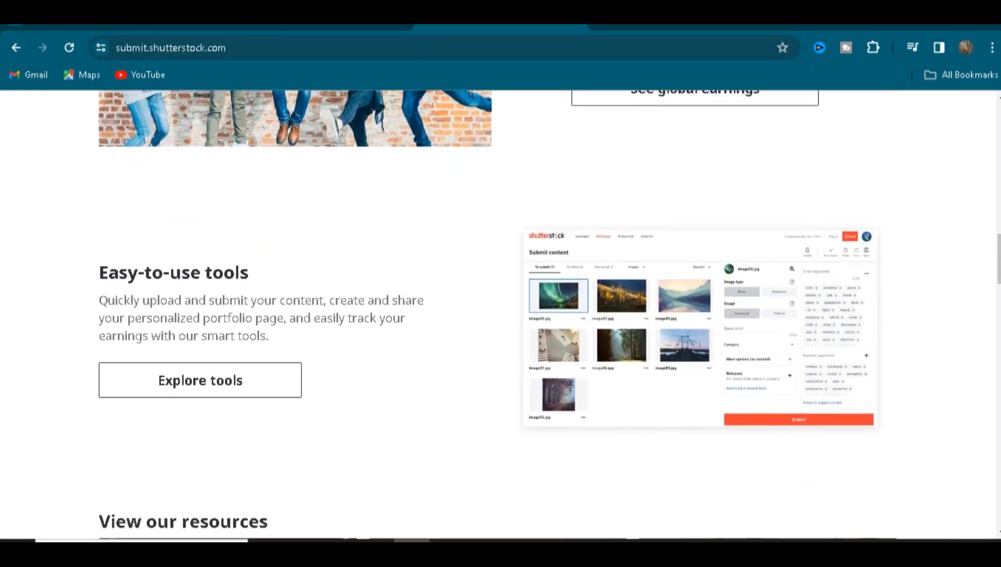
scroll(498, 315, "down", 10)
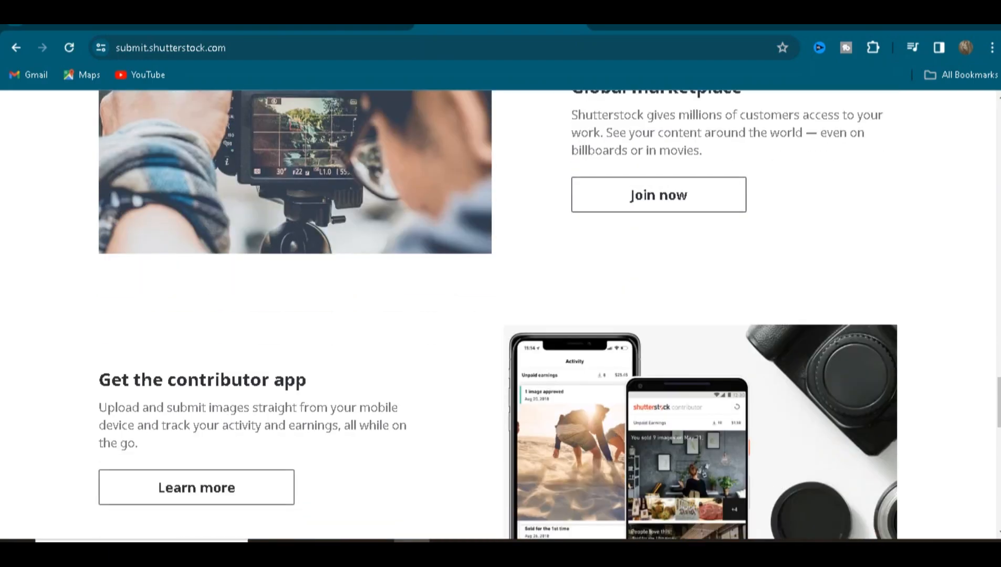
scroll(498, 315, "up", 3)
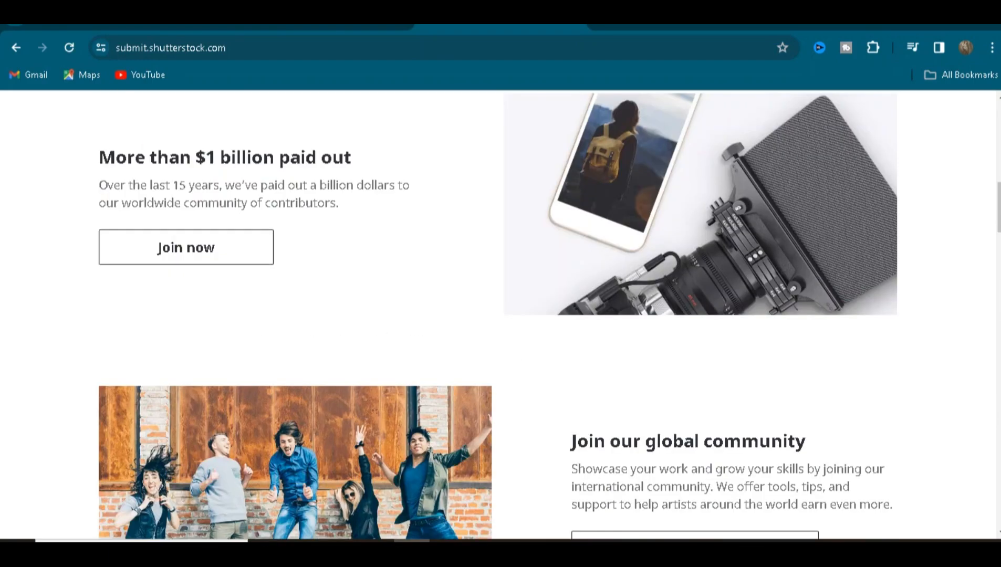
scroll(498, 315, "up", 7)
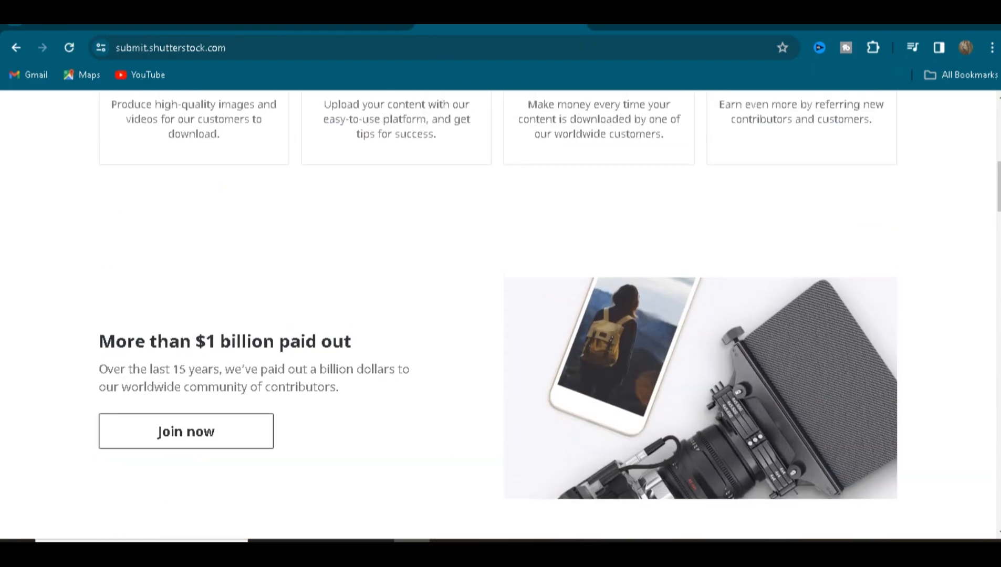
scroll(498, 315, "up", 4)
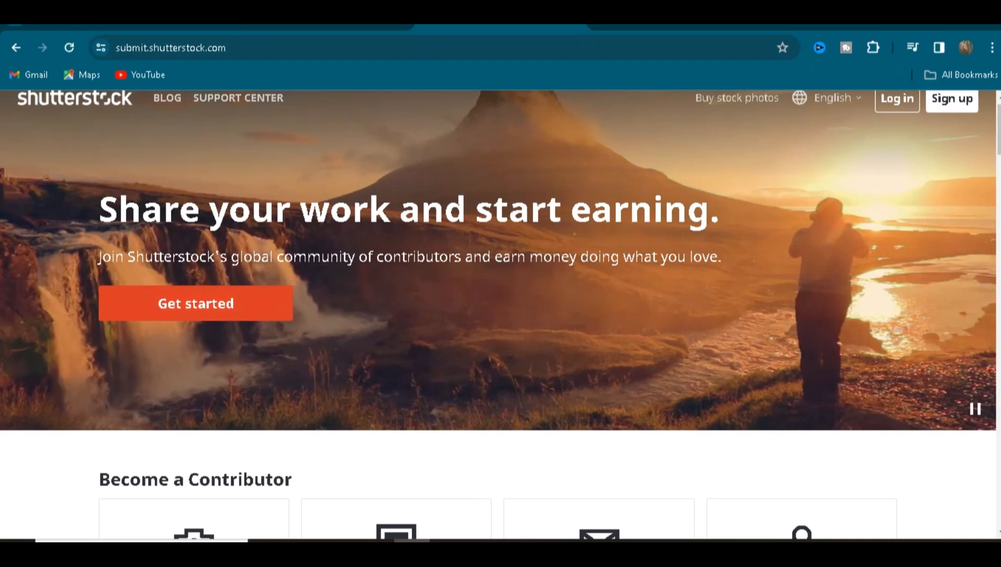
Start signing up as a Shutterstock contributor to open the registration form
left_click(278, 315)
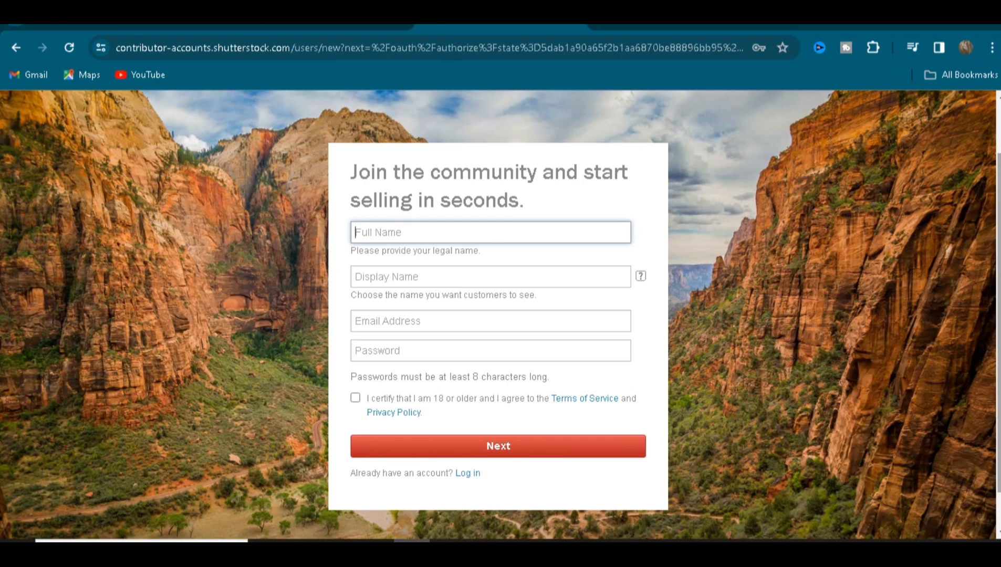
type("A")
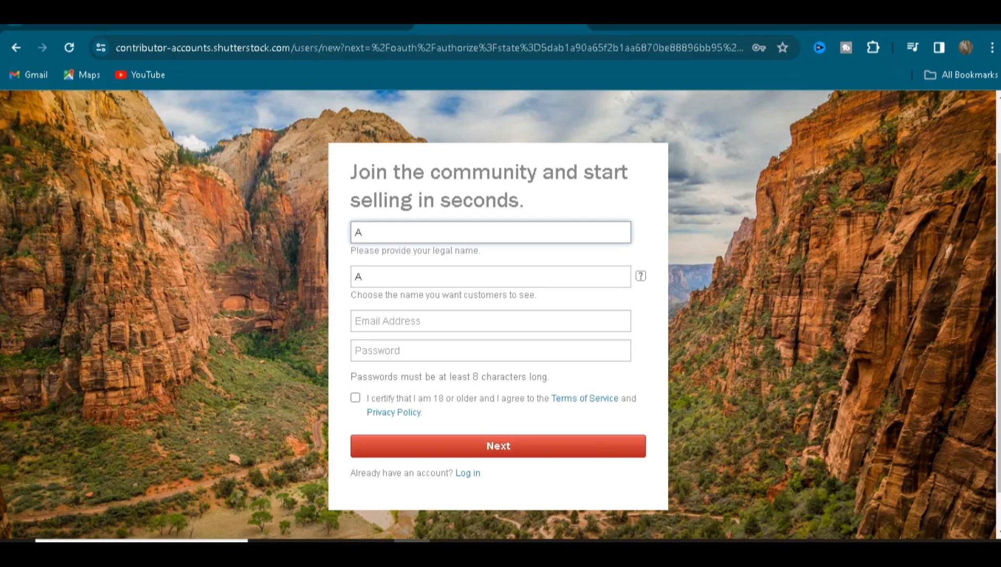
type("yesha")
left_click(472, 277)
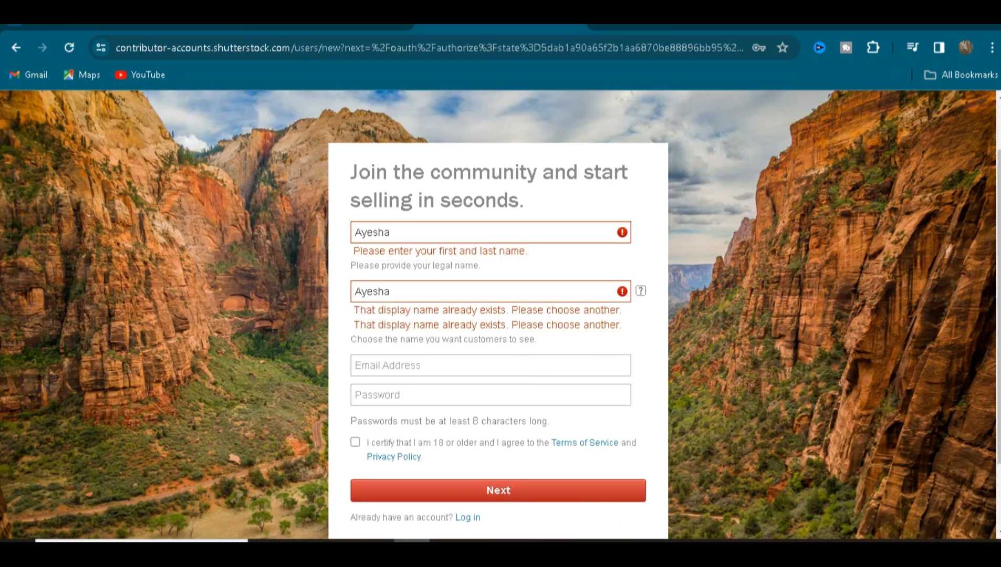
left_click(393, 232)
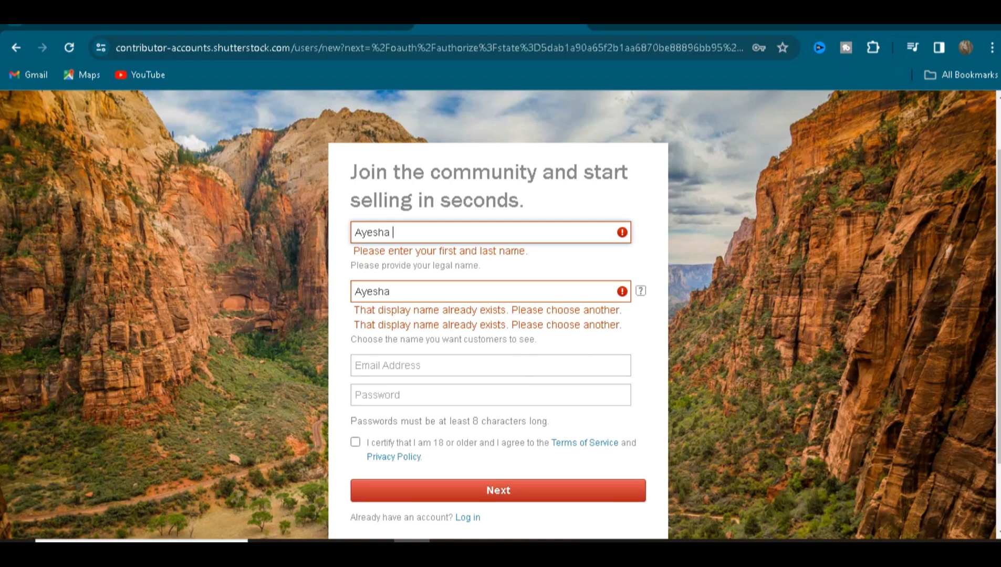
key("BackSpace")
key("BackSpace")
key("BackSpace")
key("BackSpace")
key("BackSpace")
key("BackSpace")
key("BackSpace")
key("BackSpace")
key("BackSpace")
key("BackSpace")
key("BackSpace")
key("BackSpace")
key("BackSpace")
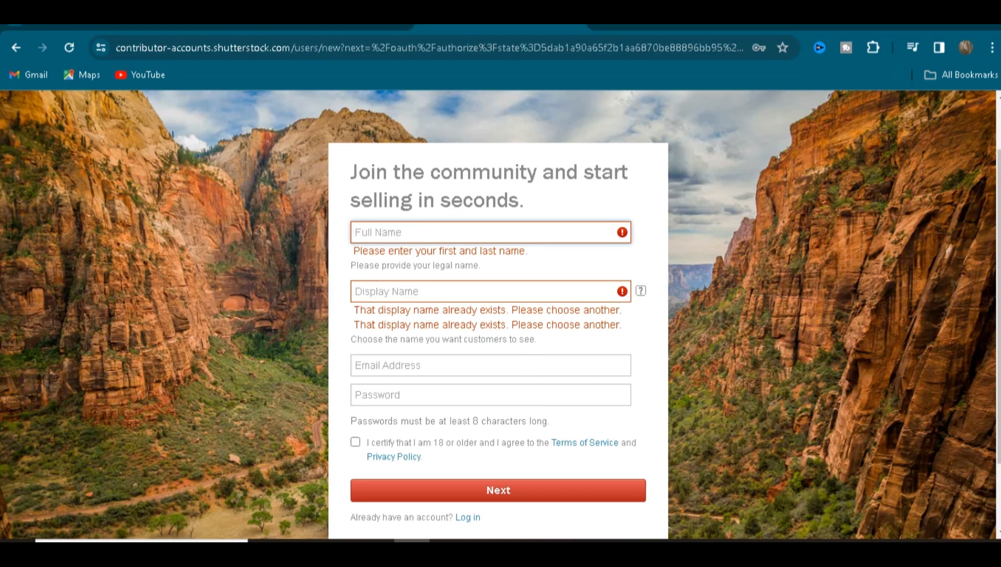
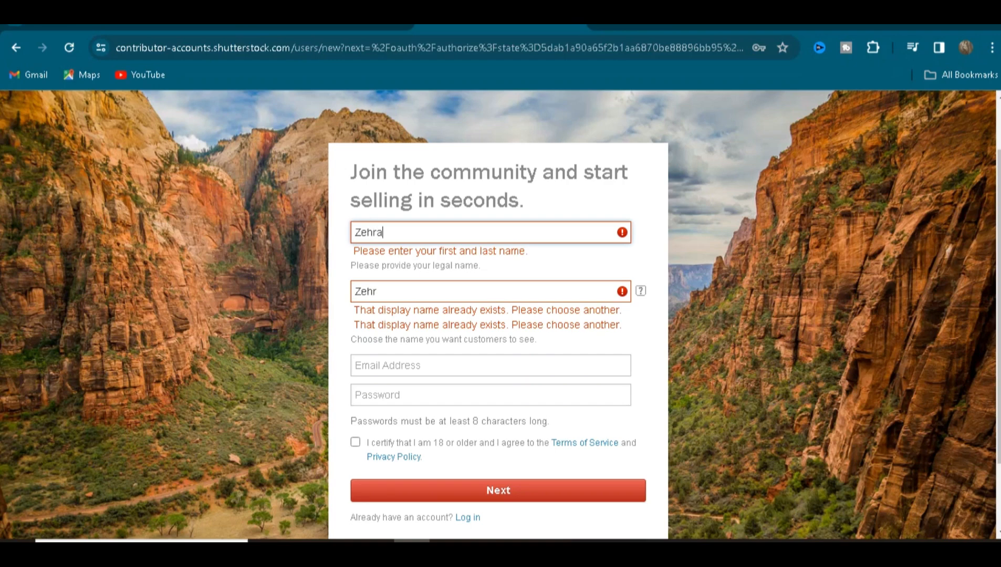
key("Tab")
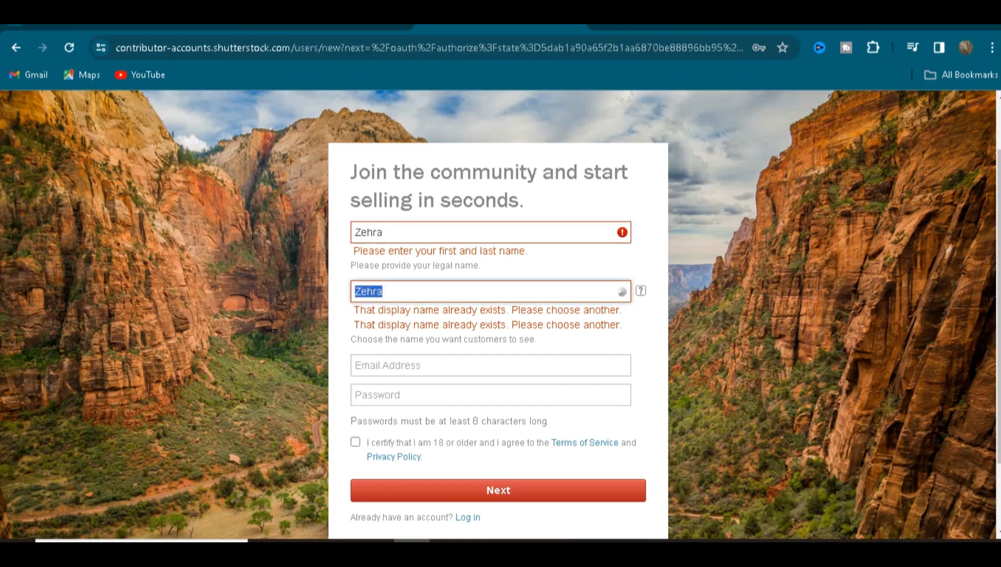
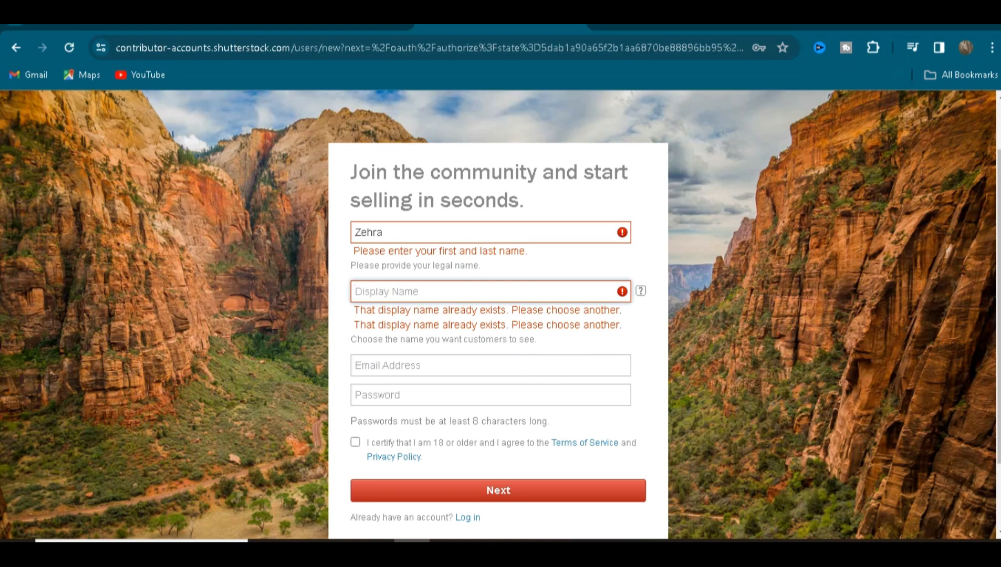
Set the display name to "My Nature life" and enter the contributor's first and last name as the legal full name
type("My Nature")
type("life")
left_click(355, 232)
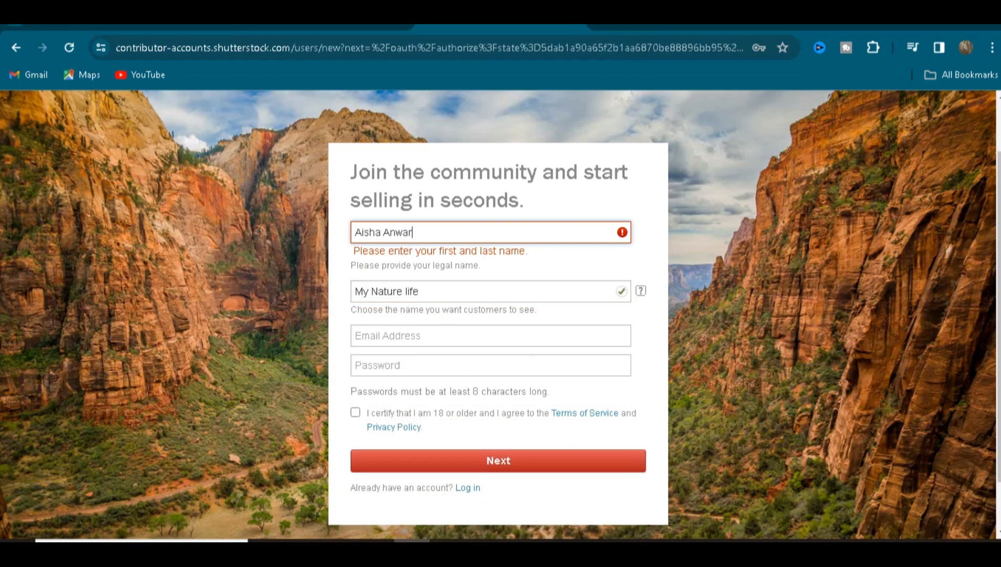
Fill in the contributor's e-mail address using the first saved suggestion
left_click(387, 335)
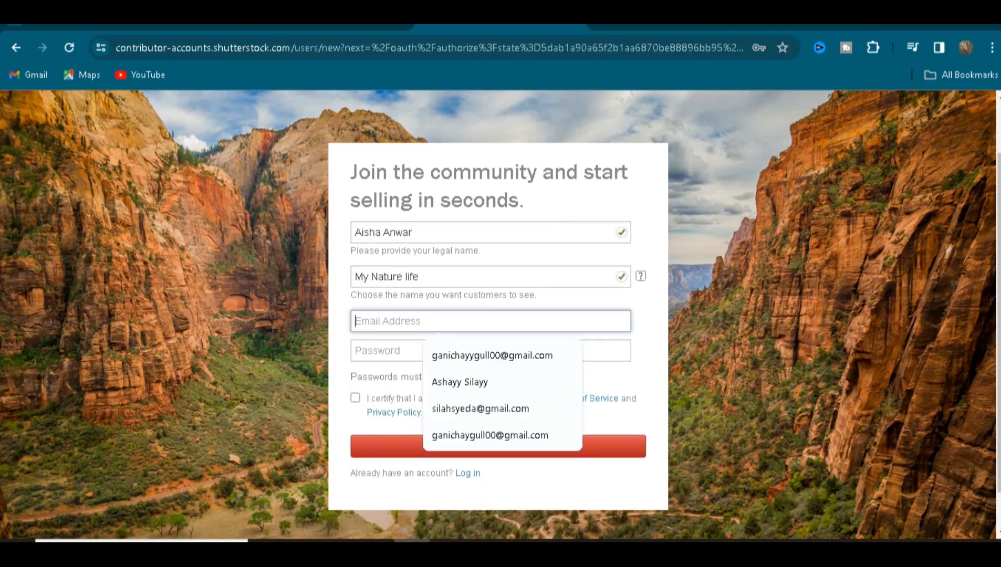
key("Down")
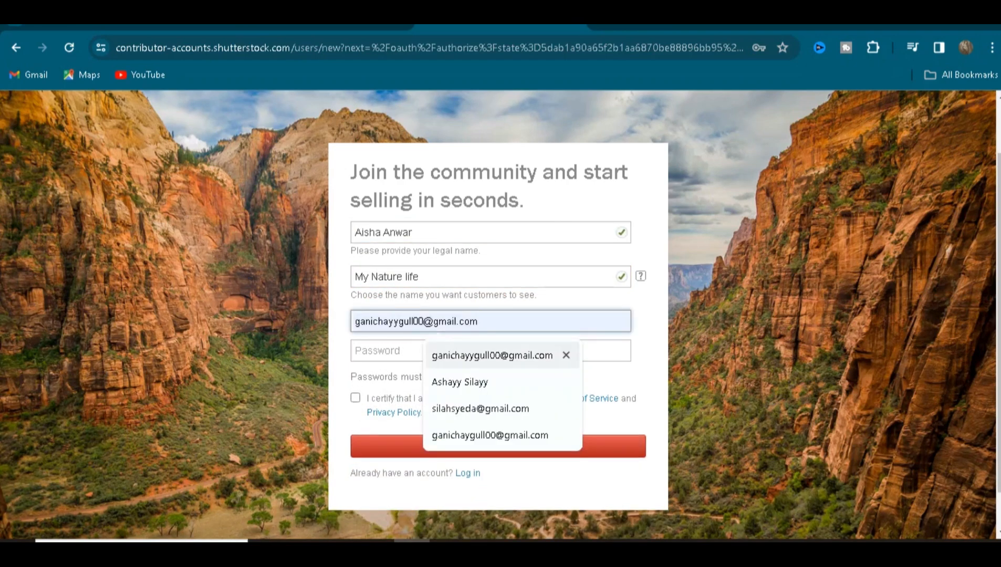
key("Return")
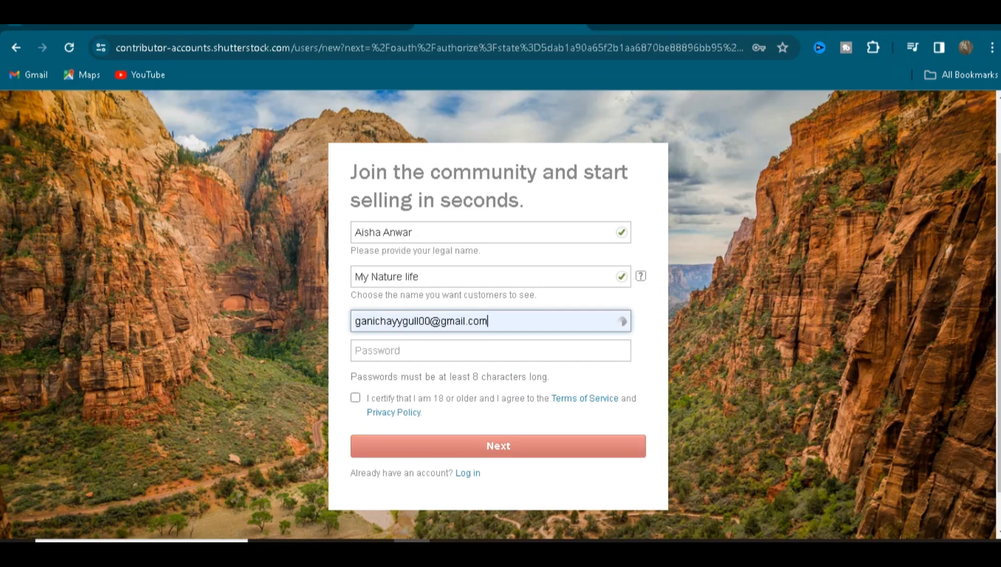
Enter the account password in the sign-up form
left_click(388, 351)
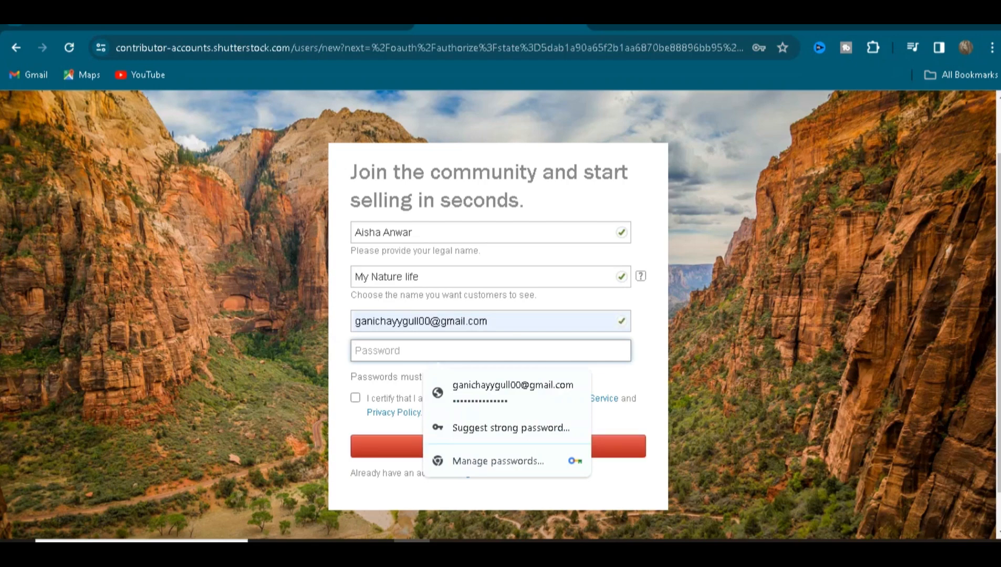
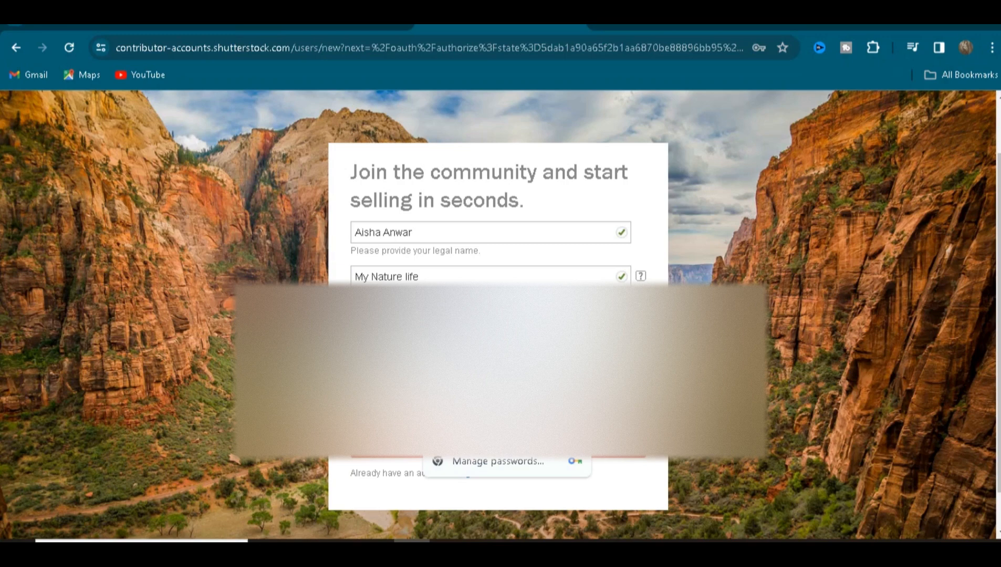
key("Tab")
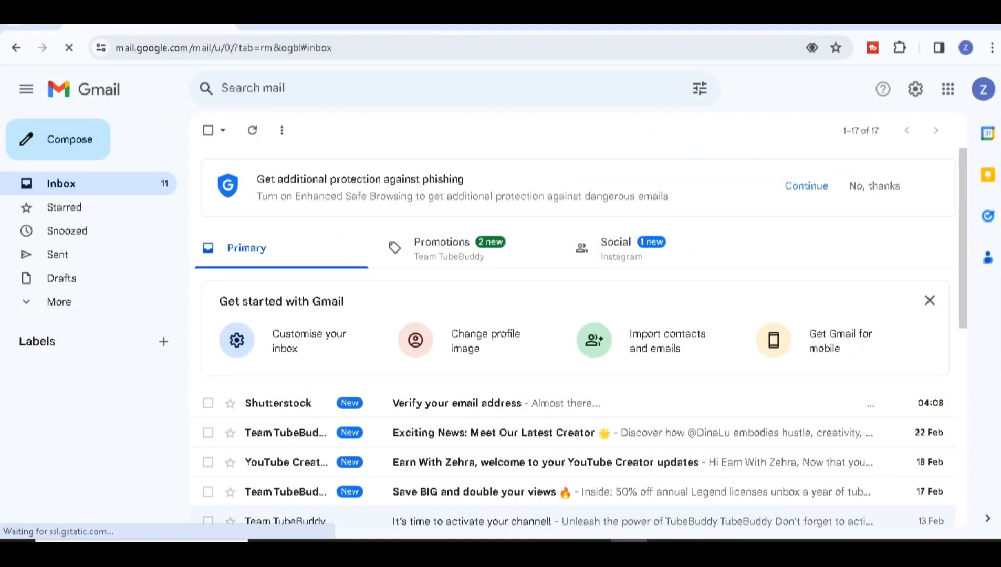
Open Shutterstock's "Verify your email address" message in the Gmail inbox, read through it and follow its verification link
scroll(577, 336, "down", 2)
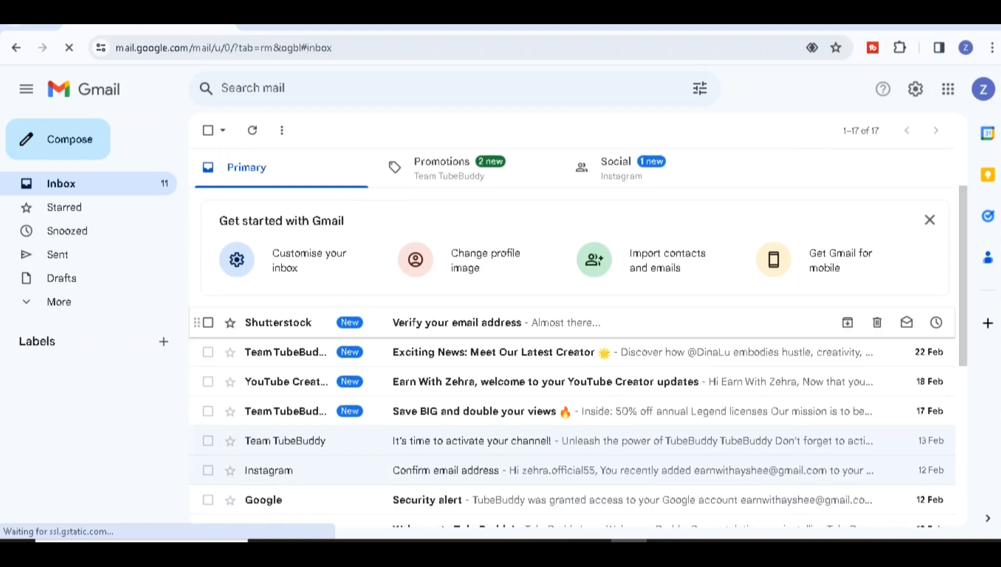
left_click(473, 322)
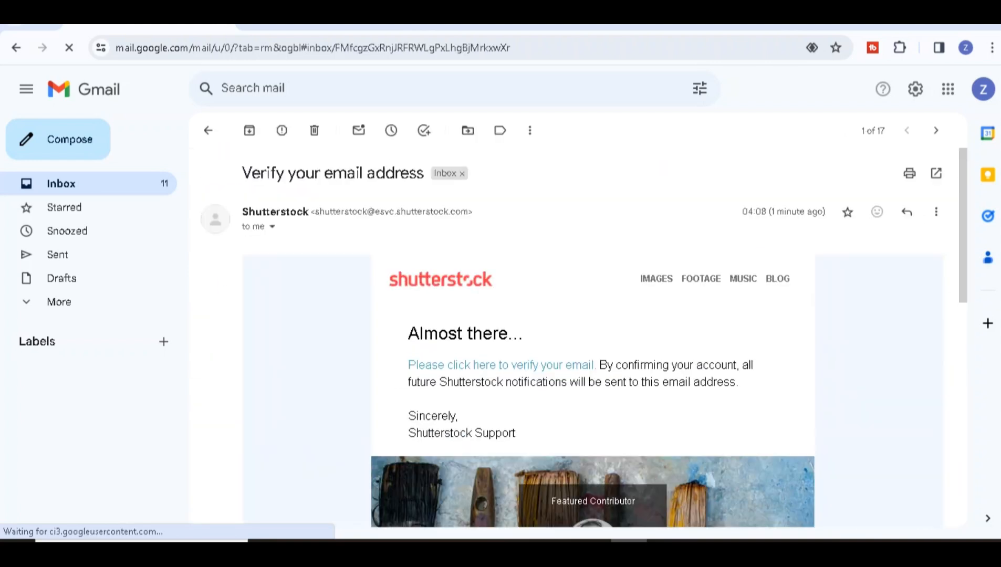
scroll(578, 336, "down", 2)
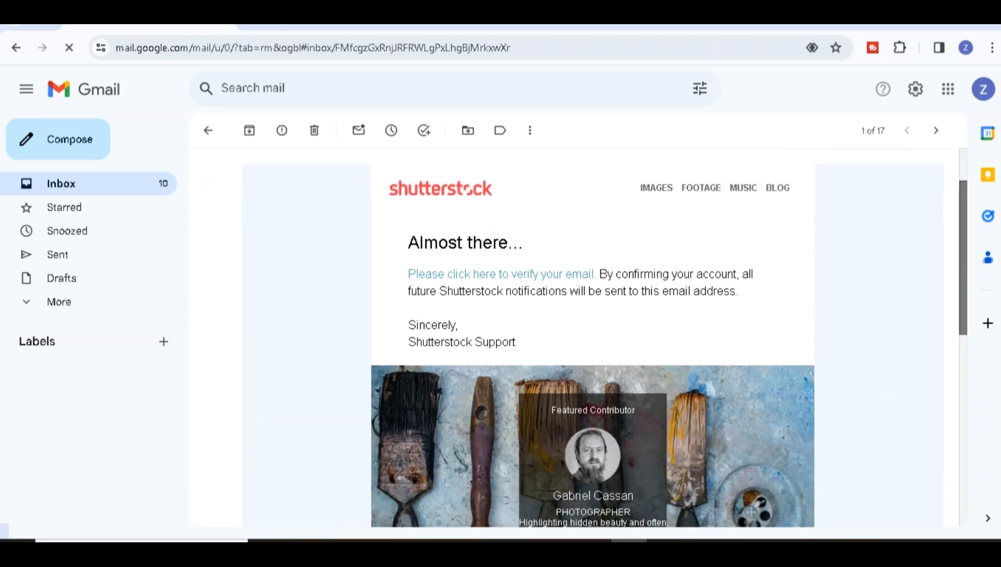
scroll(578, 336, "down", 2)
scroll(577, 336, "down", 3)
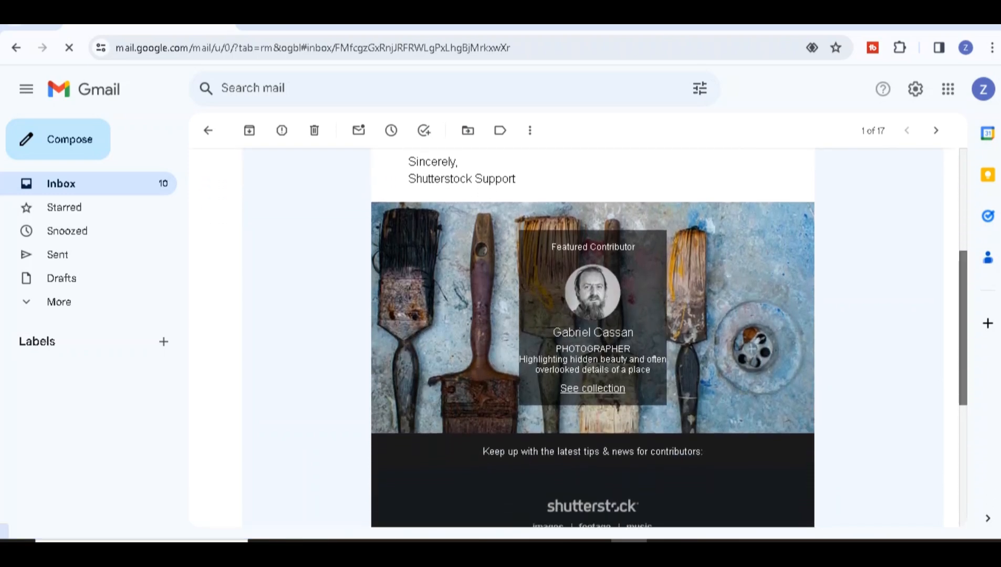
scroll(577, 336, "down", 2)
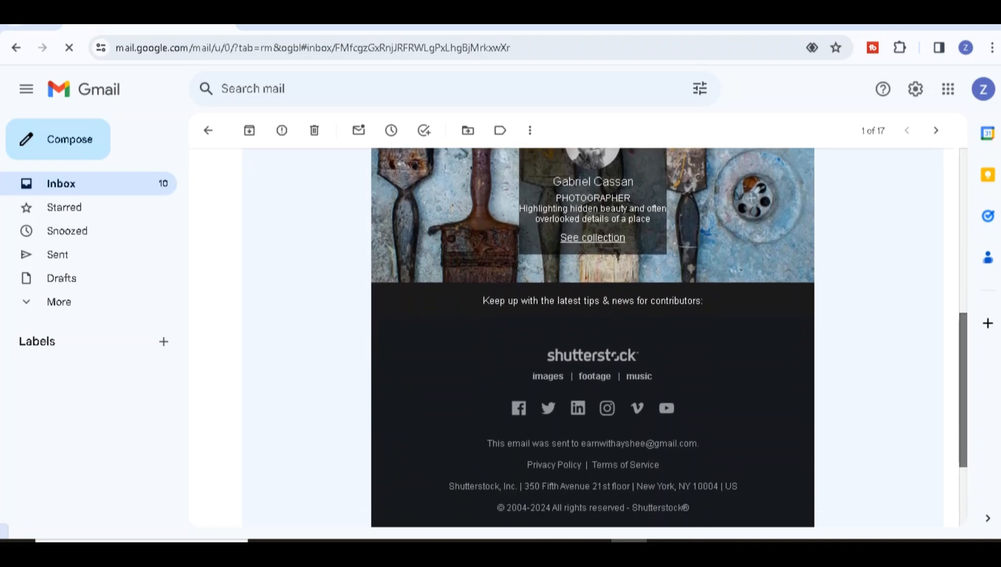
scroll(577, 336, "up", 1)
scroll(578, 336, "up", 3)
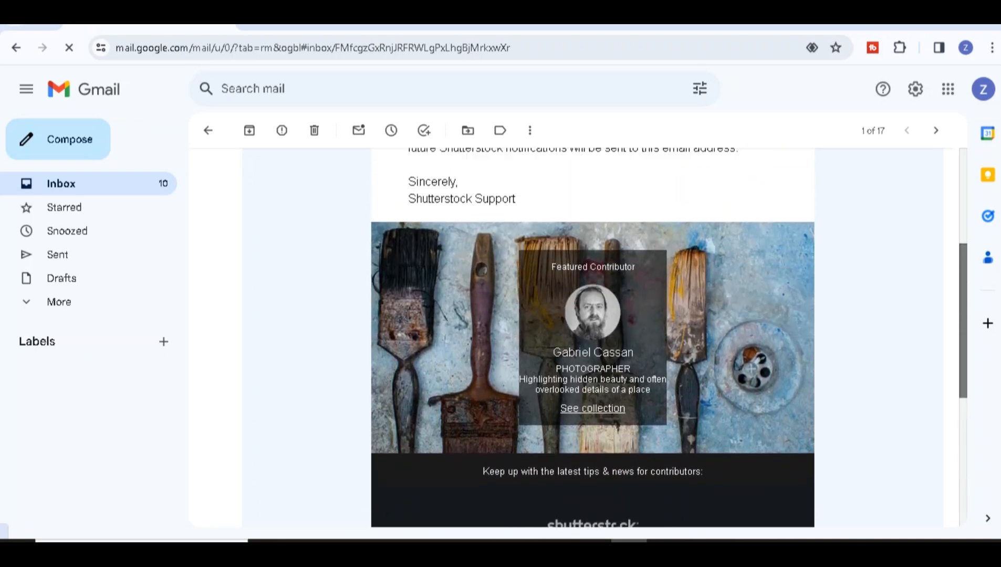
scroll(577, 336, "up", 1)
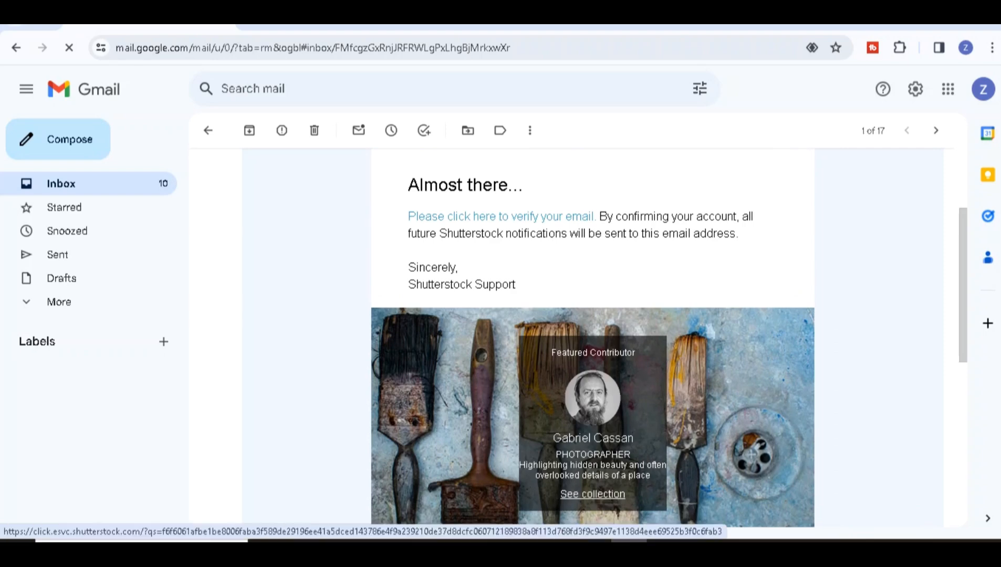
left_click(502, 216)
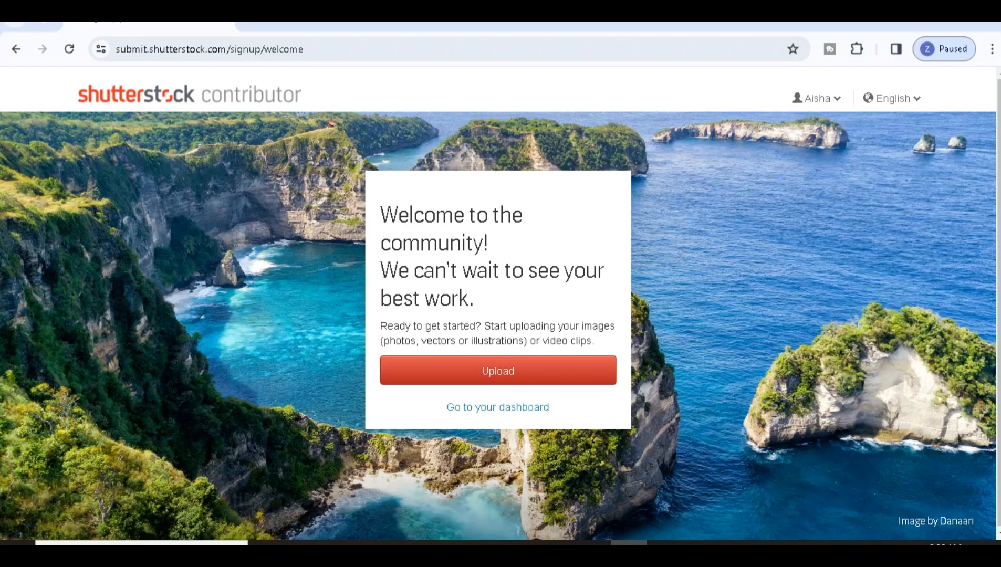
Go to the contributor dashboard and look through its portfolio status, earnings, latest downloads, collections and top performers sections
left_click(498, 407)
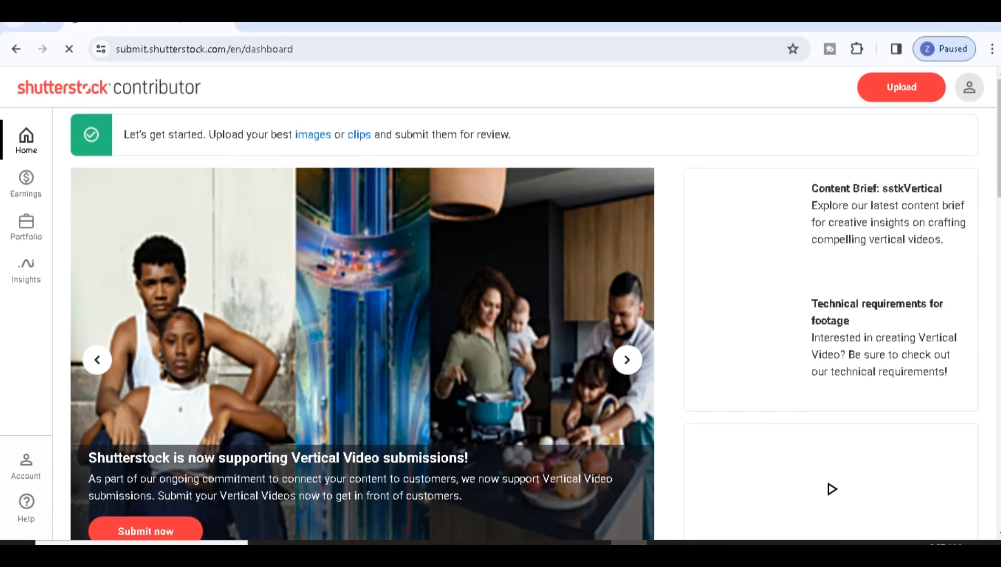
scroll(882, 357, "down", 8)
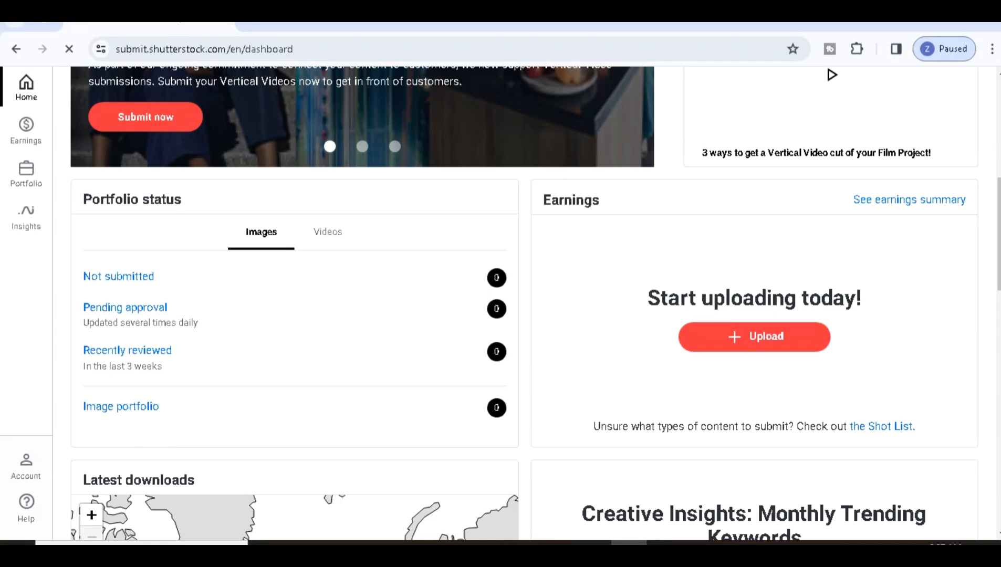
scroll(525, 305, "down", 8)
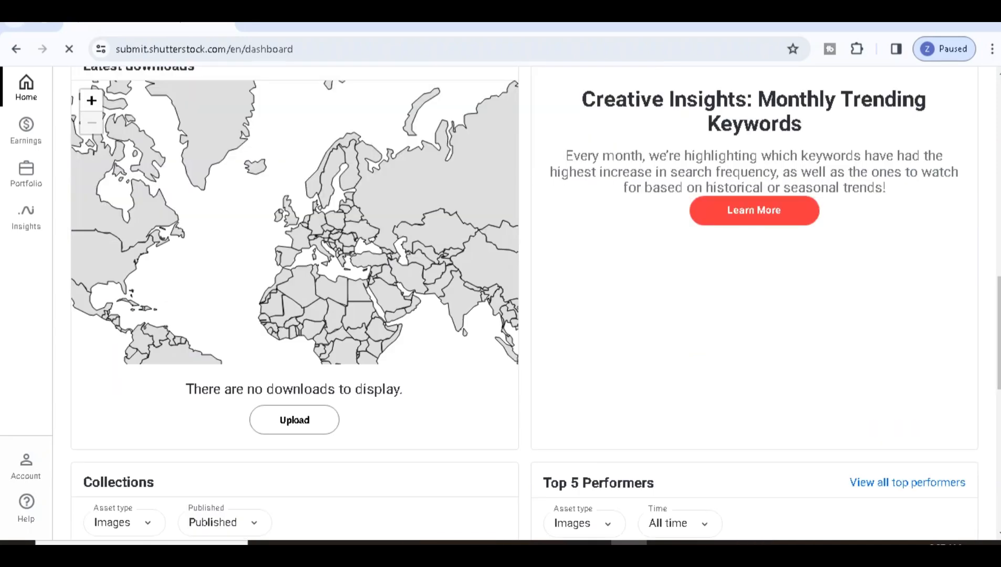
scroll(525, 304, "down", 8)
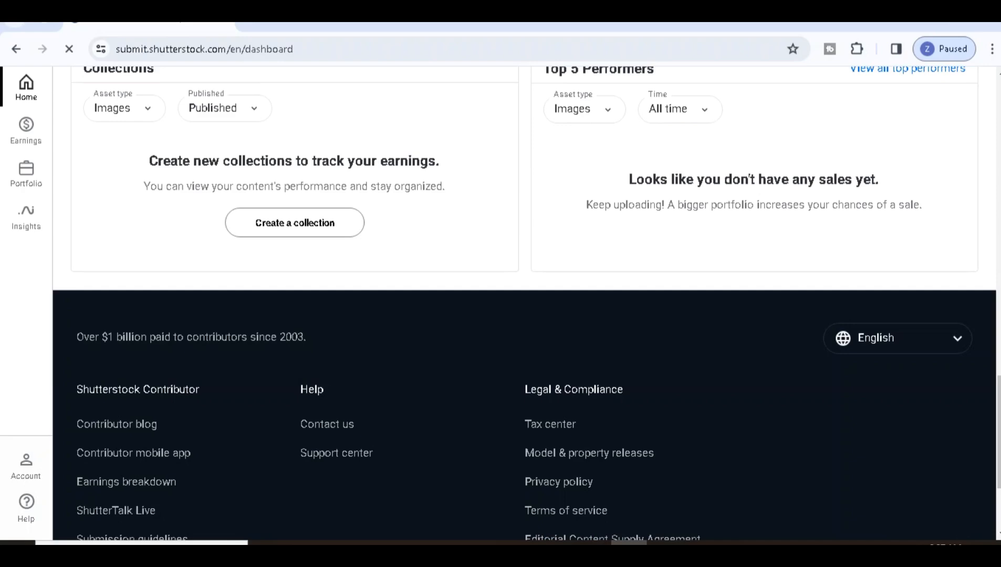
scroll(525, 304, "up", 16)
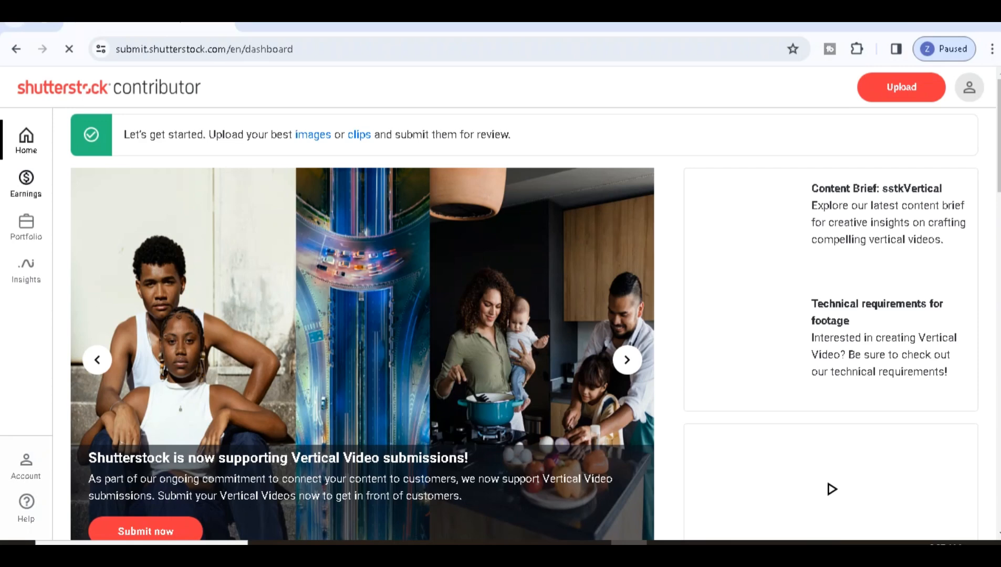
Open the account settings and review the user details, contact information, password, payout, licensing and account deletion sections
left_click(26, 466)
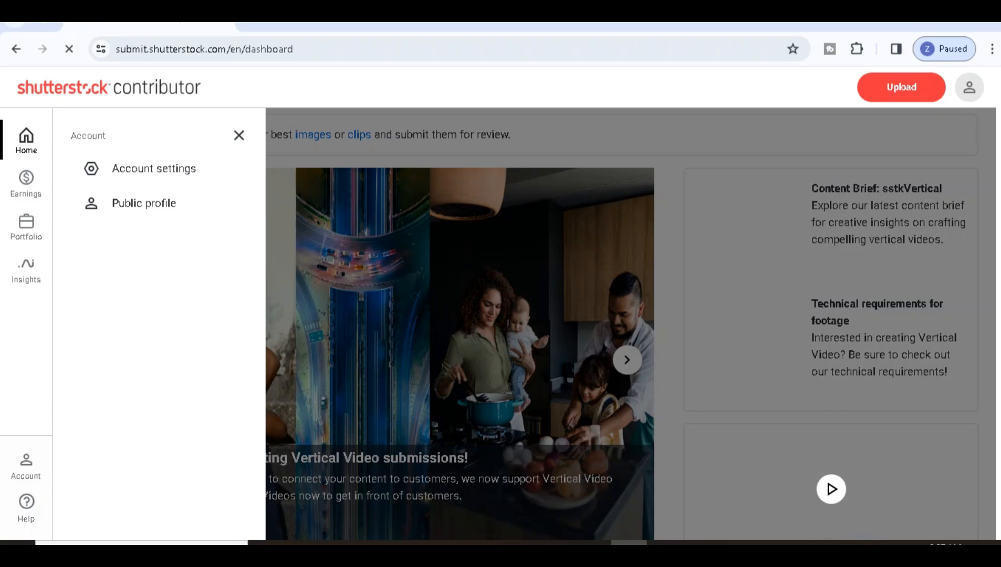
left_click(154, 168)
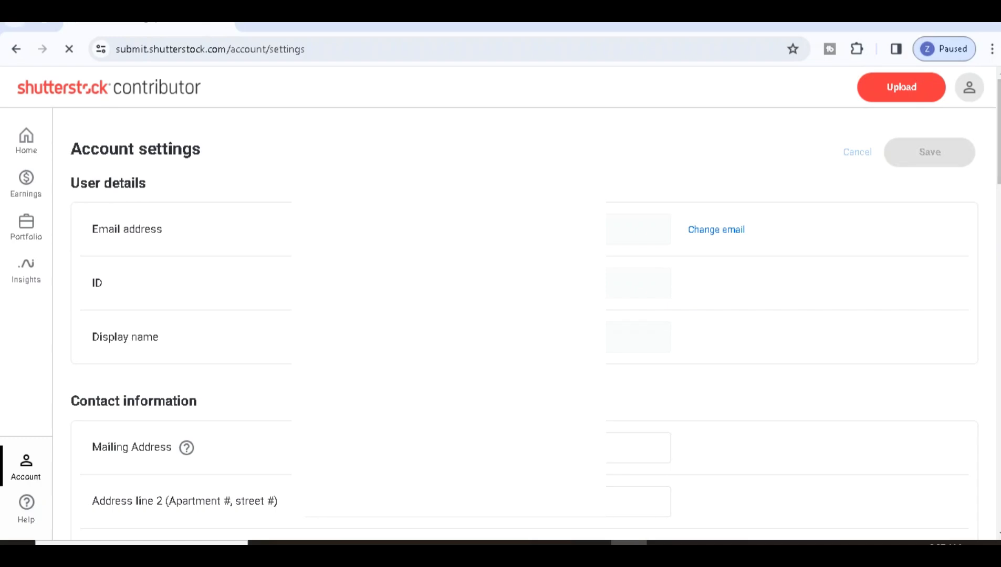
scroll(788, 305, "down", 8)
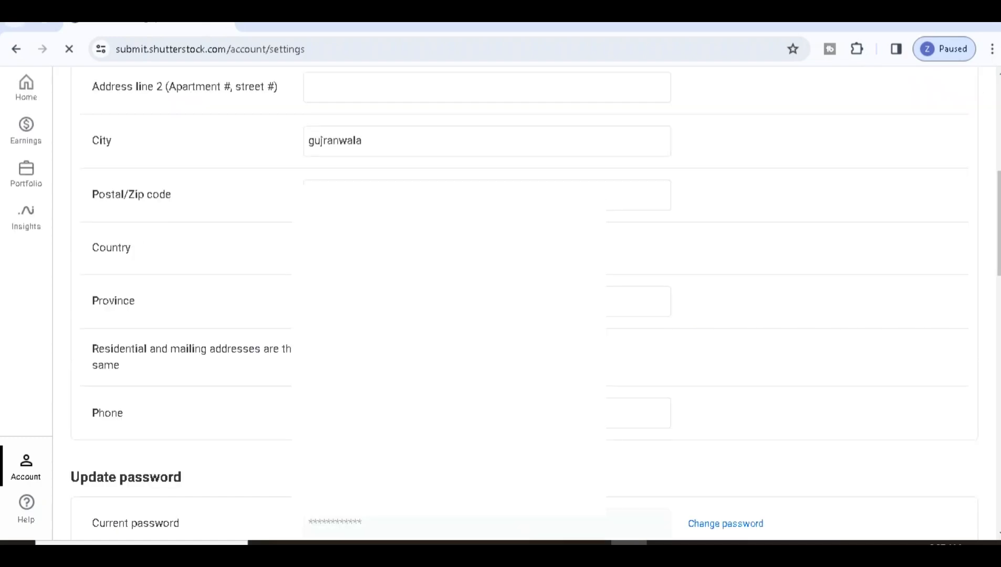
scroll(787, 305, "down", 8)
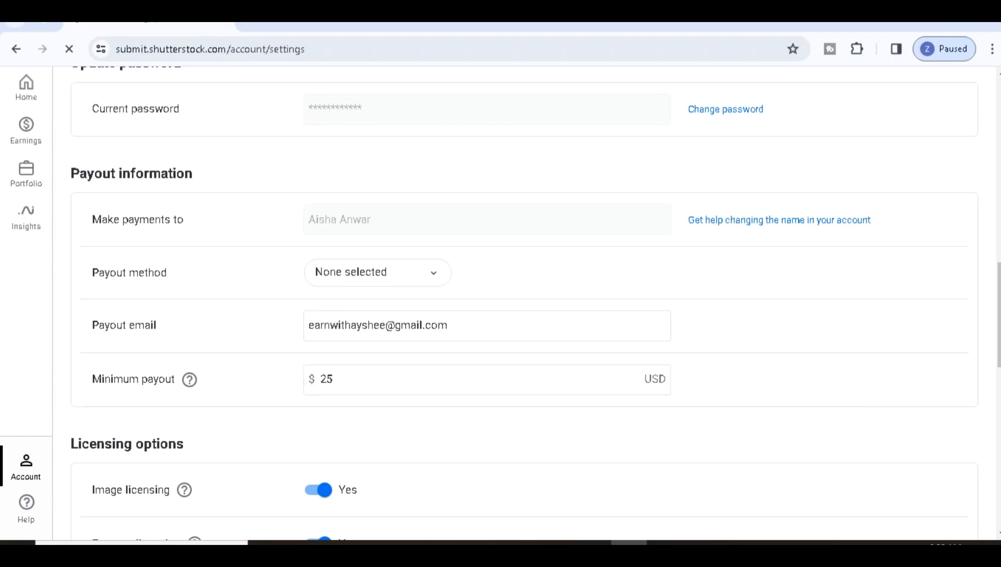
scroll(525, 304, "down", 8)
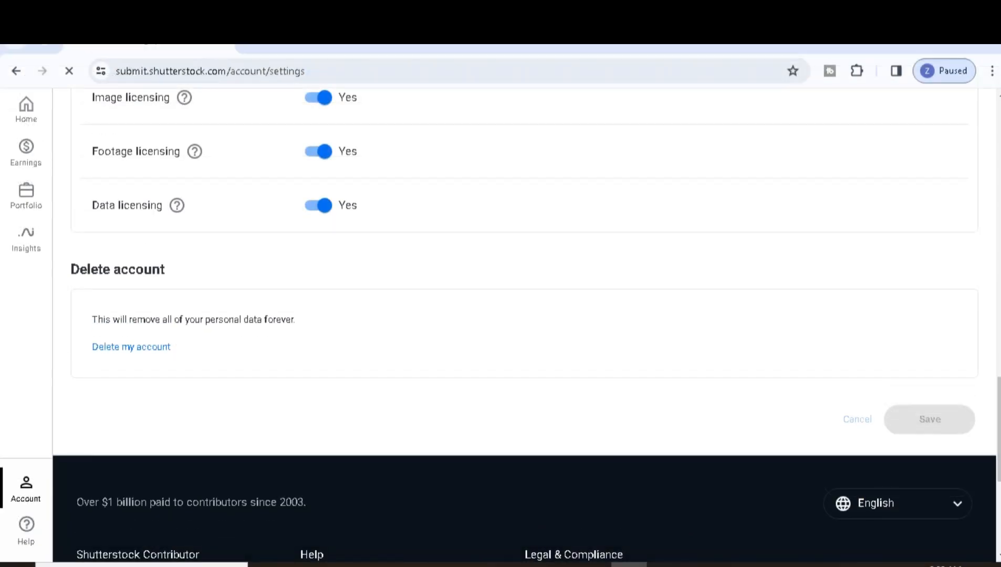
scroll(515, 315, "up", 10)
scroll(514, 315, "up", 8)
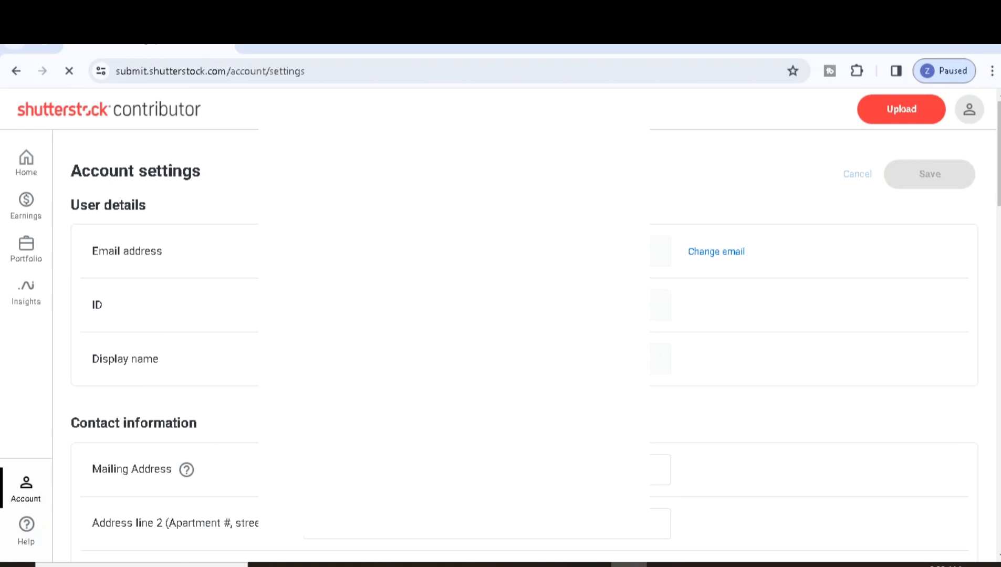
Open the contributor account's public profile for editing
left_click(25, 486)
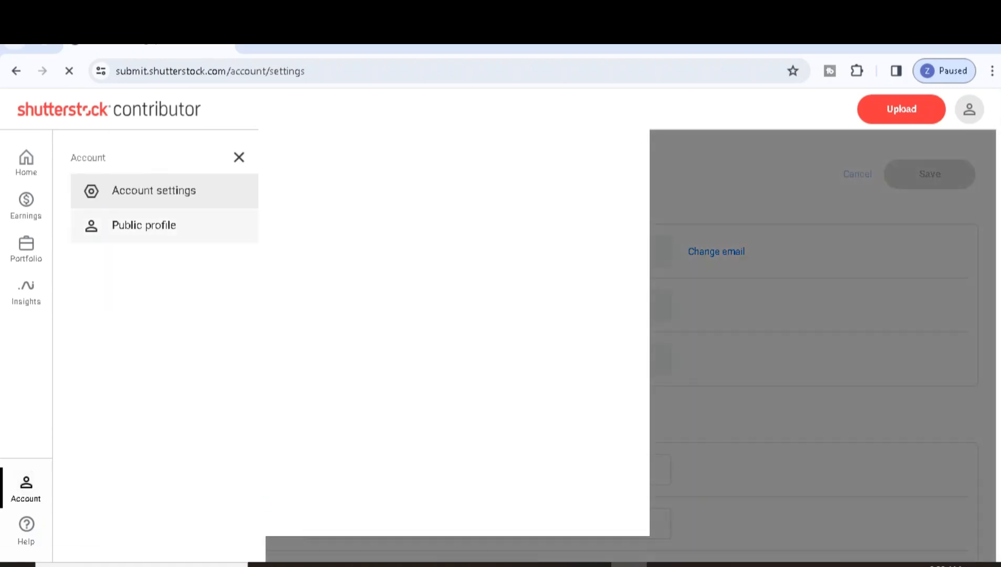
left_click(144, 224)
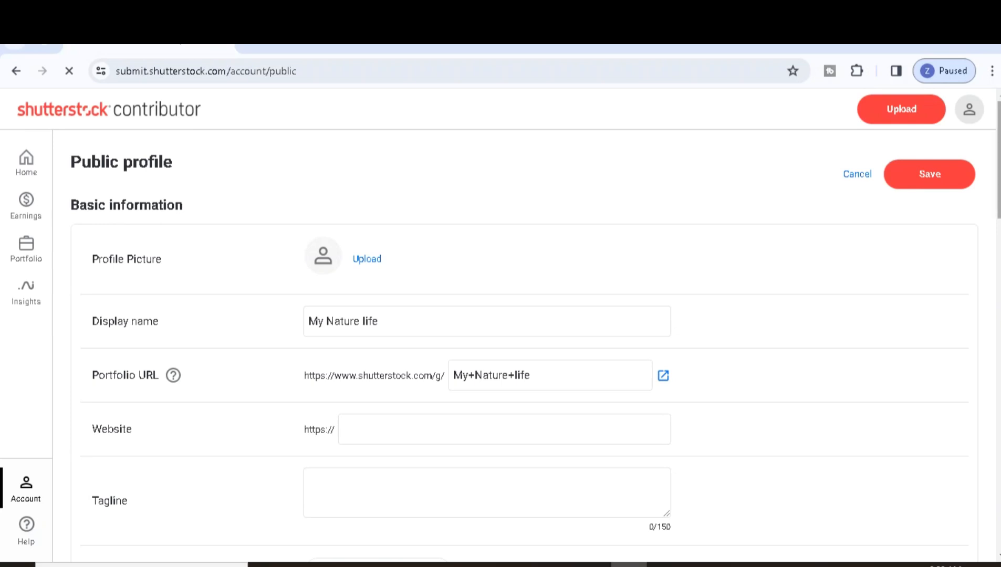
left_click(991, 71)
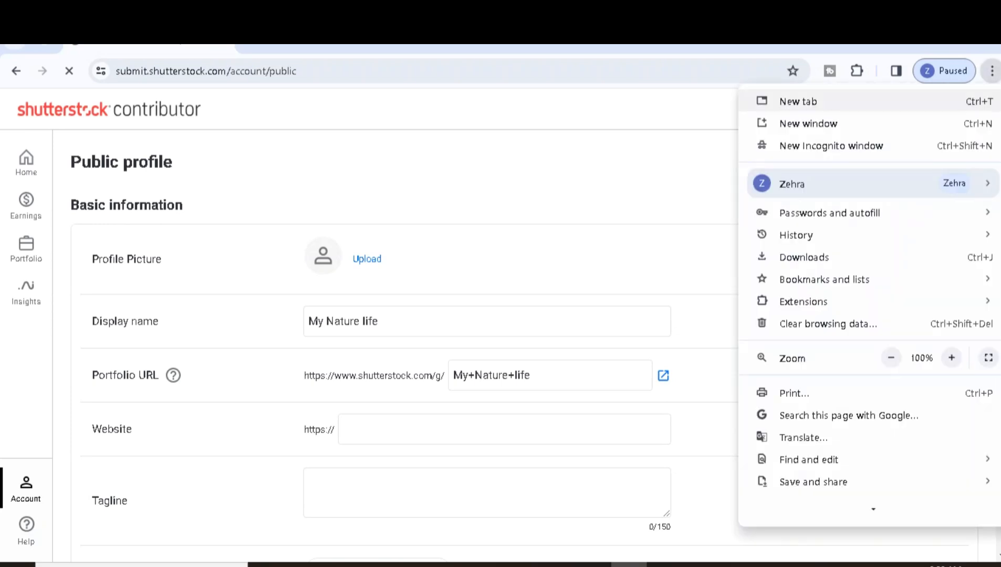
mouse_move(893, 183)
key("Escape")
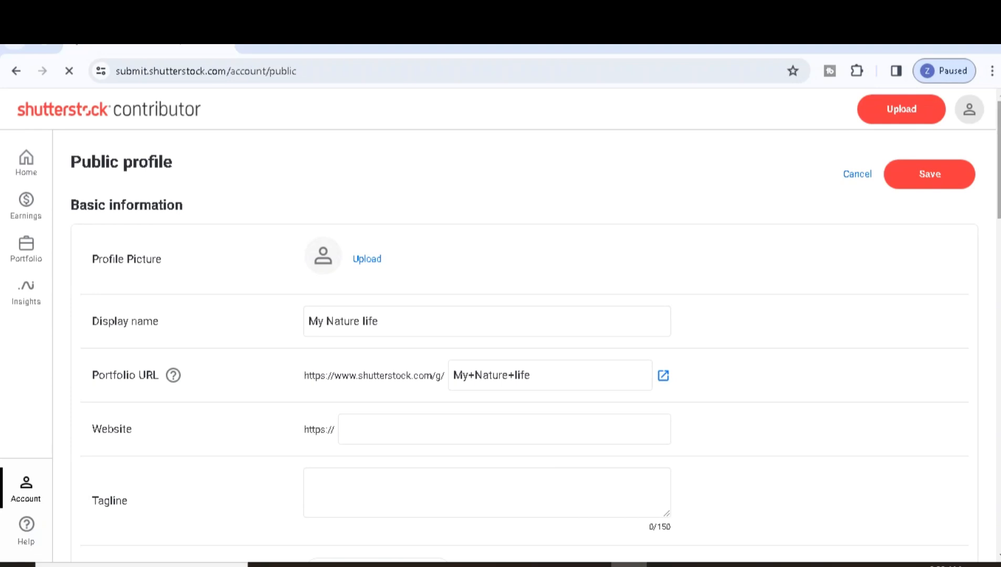
Check the empty tagline field, select the display name text in the public profile and switch to ChatGPT
scroll(523, 325, "down", 3)
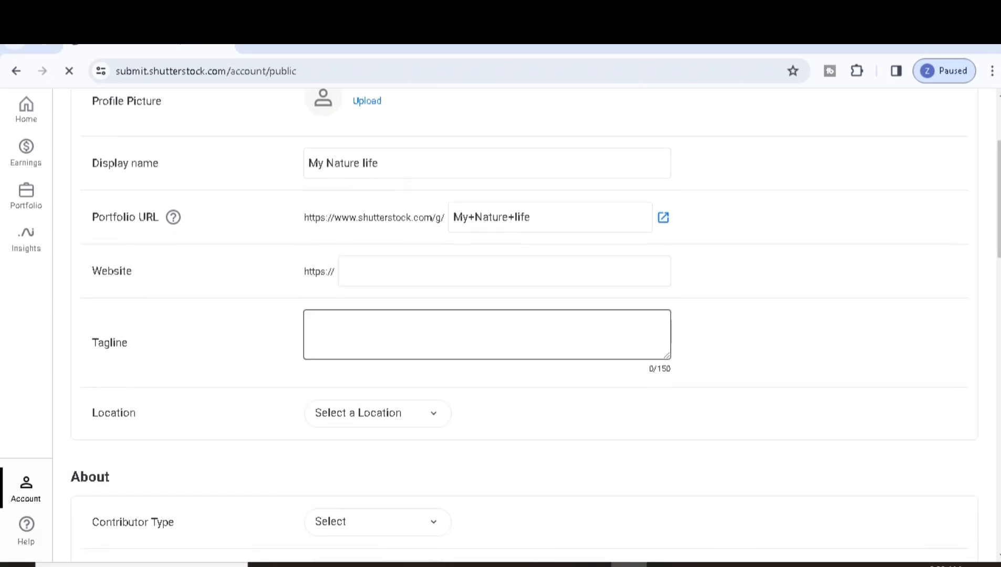
left_click(487, 335)
mouse_move(303, 565)
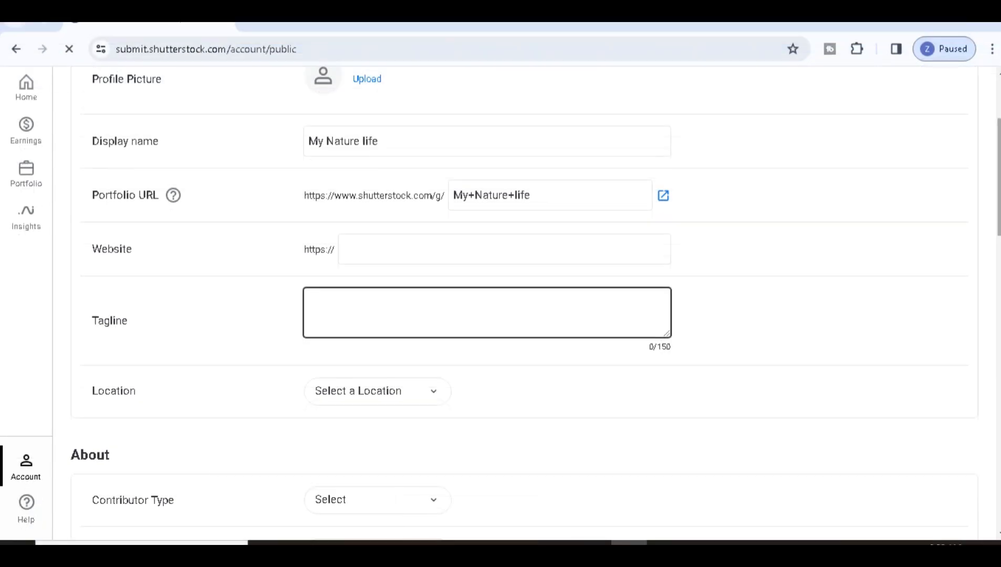
scroll(498, 305, "up", 3)
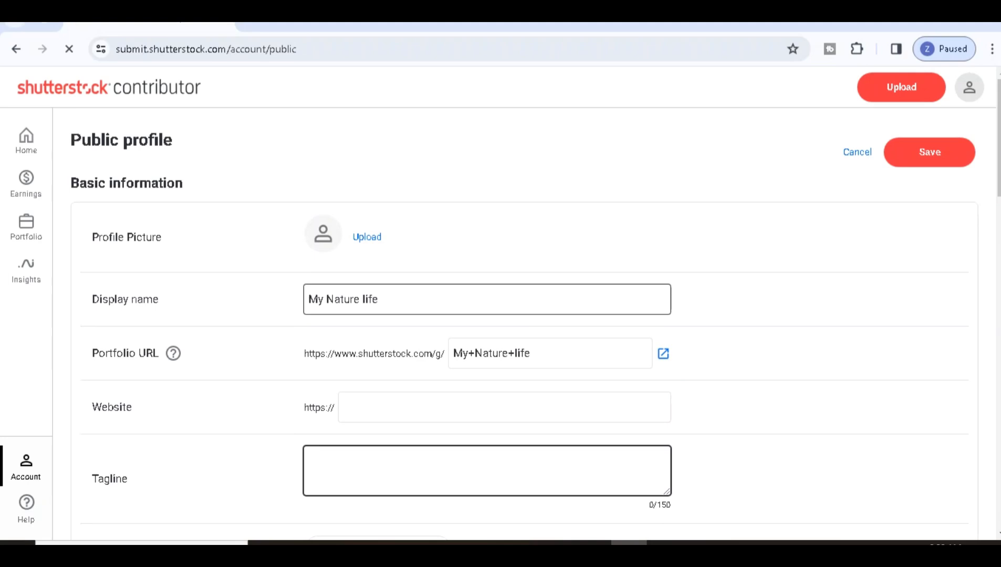
triple_click(420, 299)
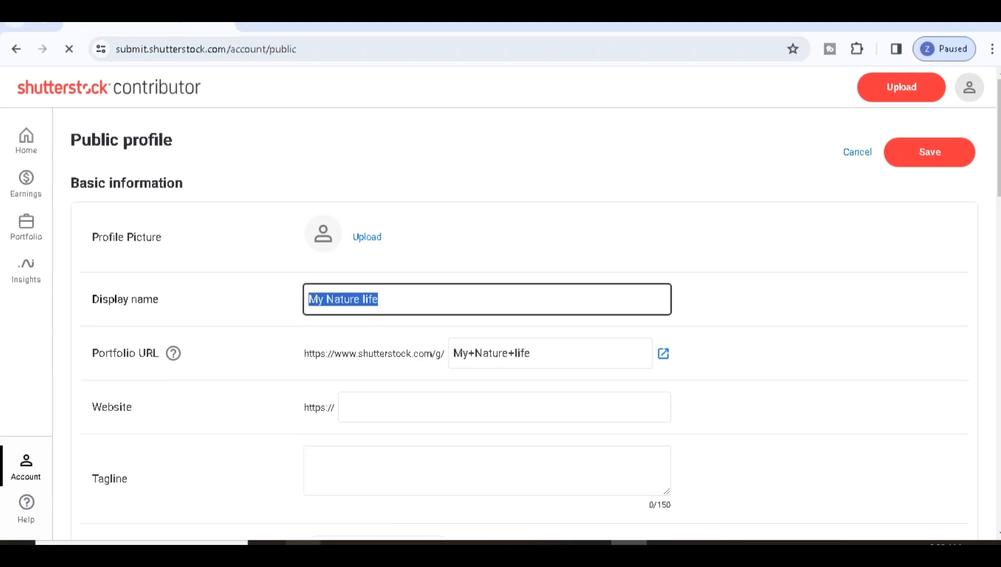
mouse_move(303, 543)
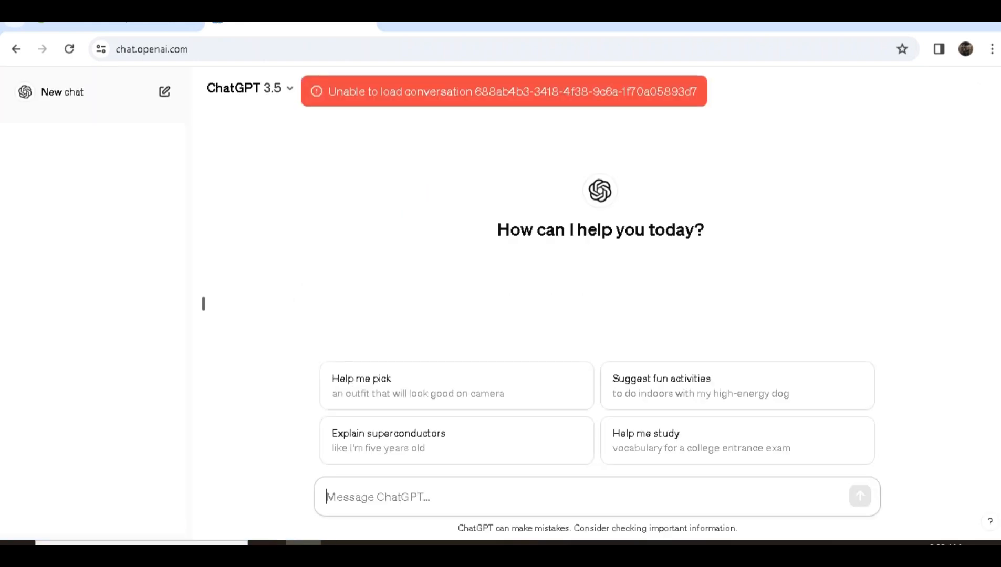
Send ChatGPT the prompt "as a shutterstock contributor my display name is "My Nature life" write a best tagline for my shutter stock contributor profile"
type("as a shutterst")
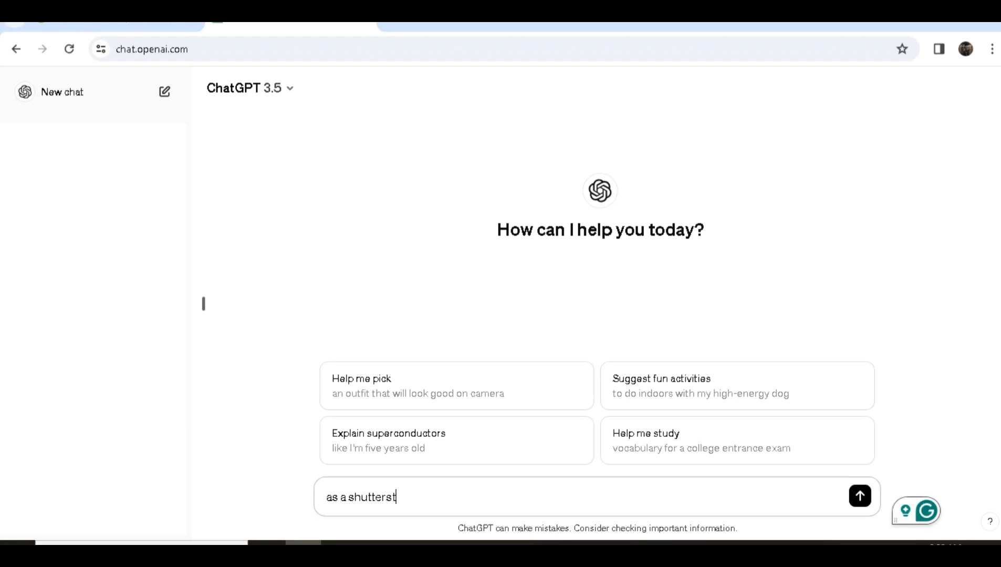
type("ock contributor")
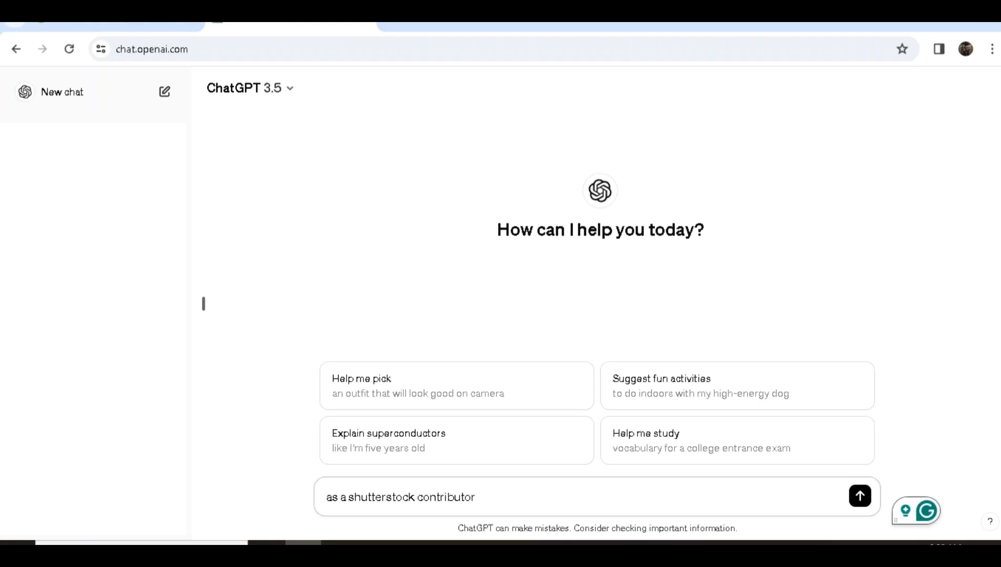
type(" my display name is ")
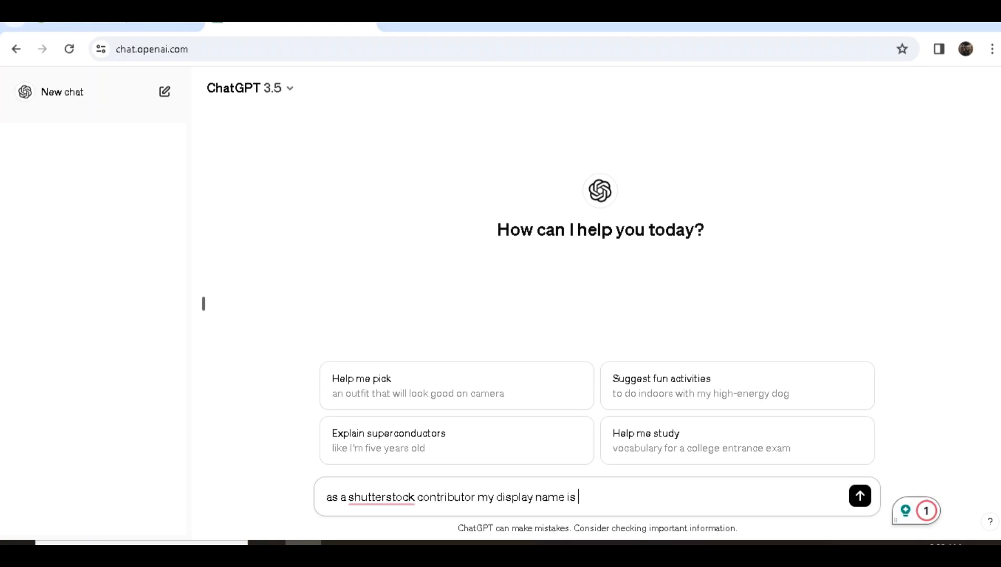
type(":")
key("BackSpace")
type("\"My Nature life\" write a")
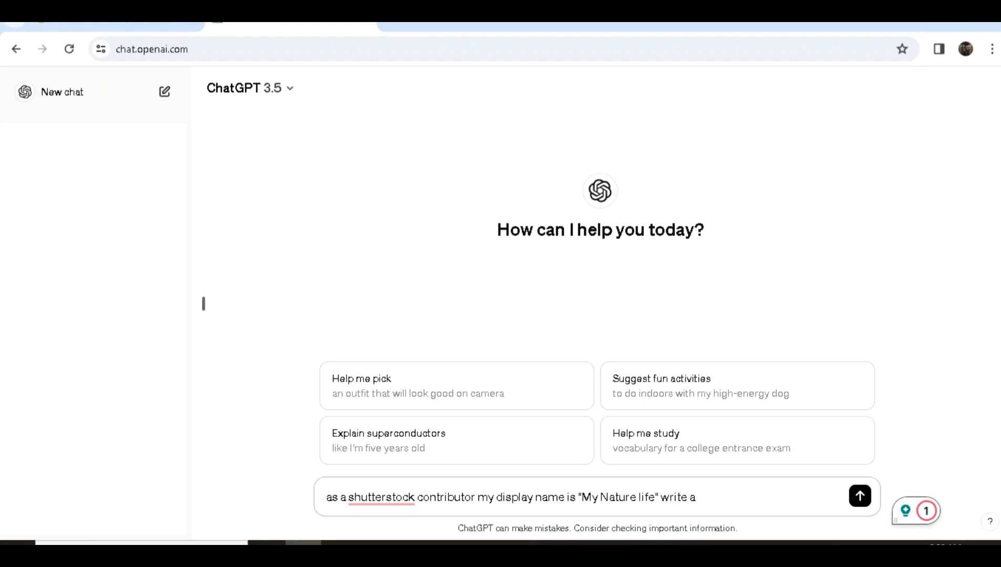
type(" best tagline for a")
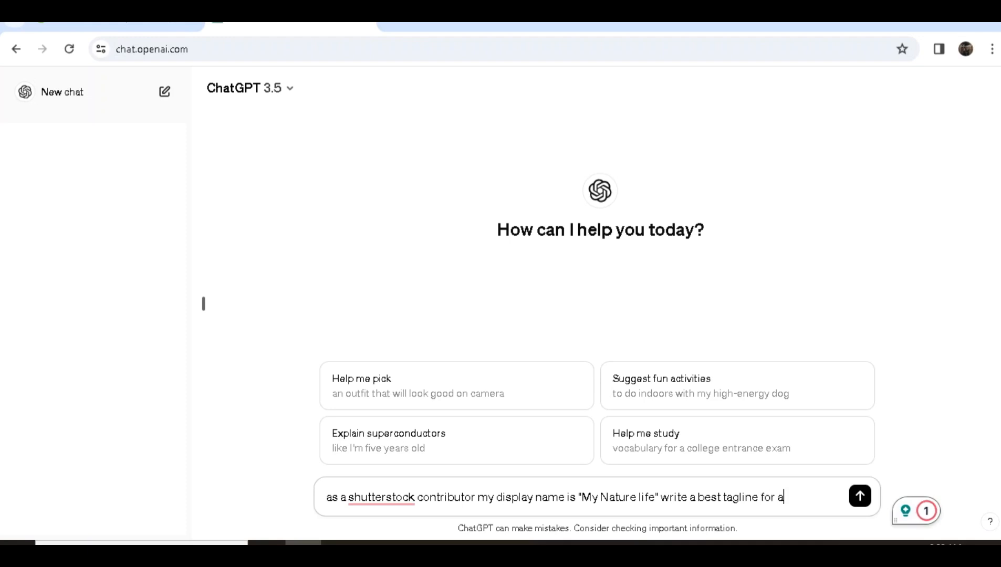
key("BackSpace")
type("my shutter stoc")
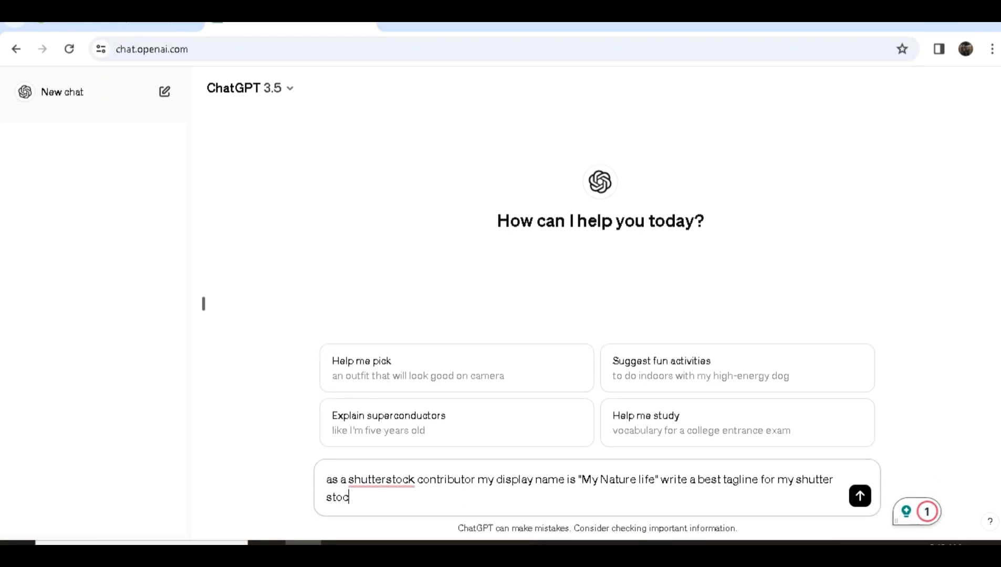
type("k contributor ")
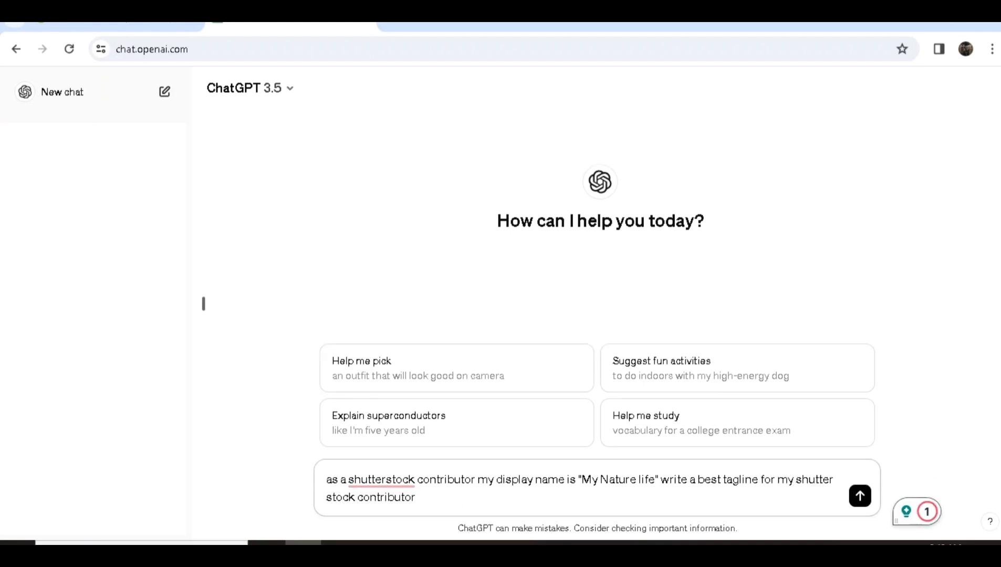
type("account")
key("BackSpace")
key("BackSpace")
key("BackSpace")
key("BackSpace")
key("BackSpace")
key("BackSpace")
key("BackSpace")
type("profile")
key("Return")
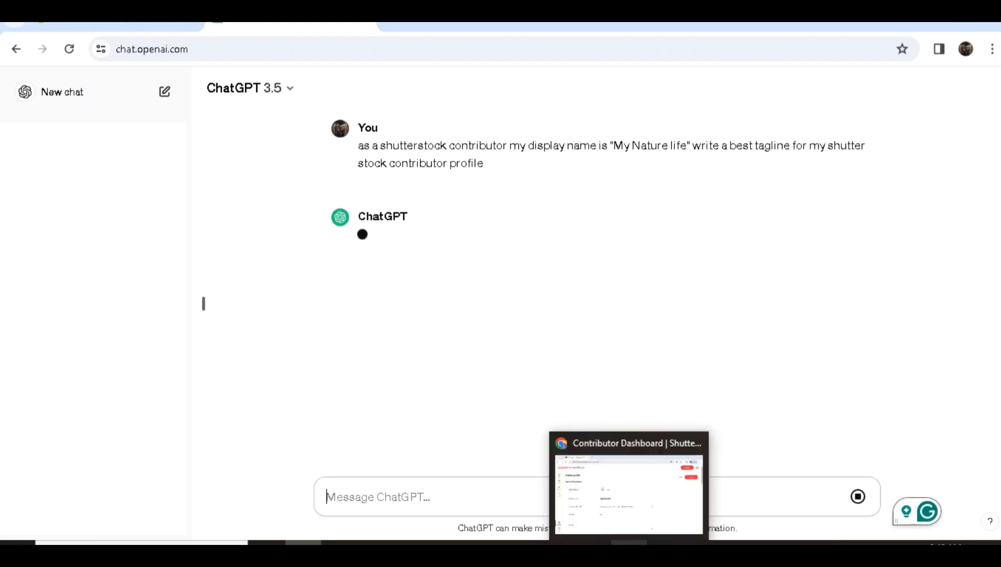
Switch back to the Shutterstock public profile and set the location to Pakistan
left_click(628, 543)
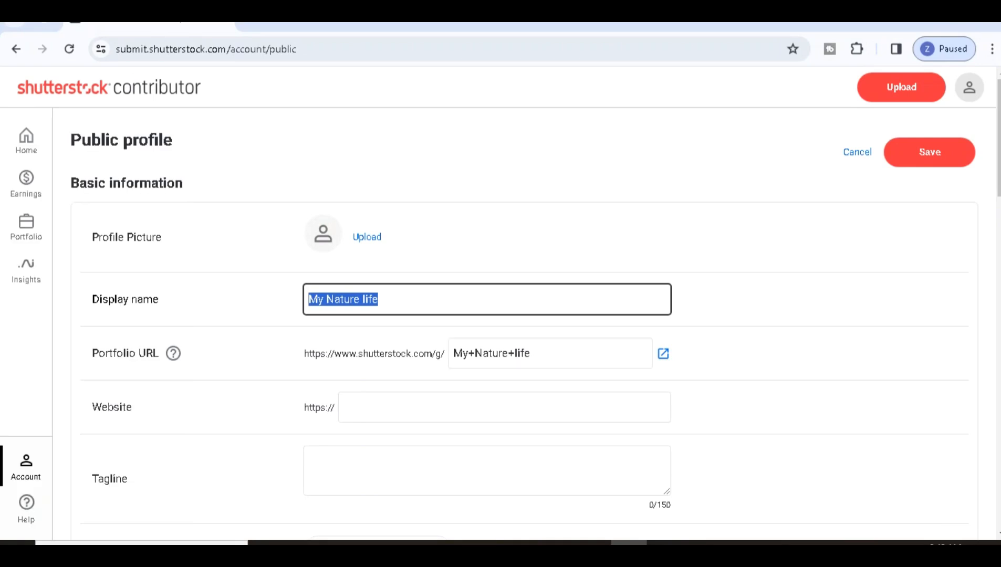
scroll(519, 304, "down", 10)
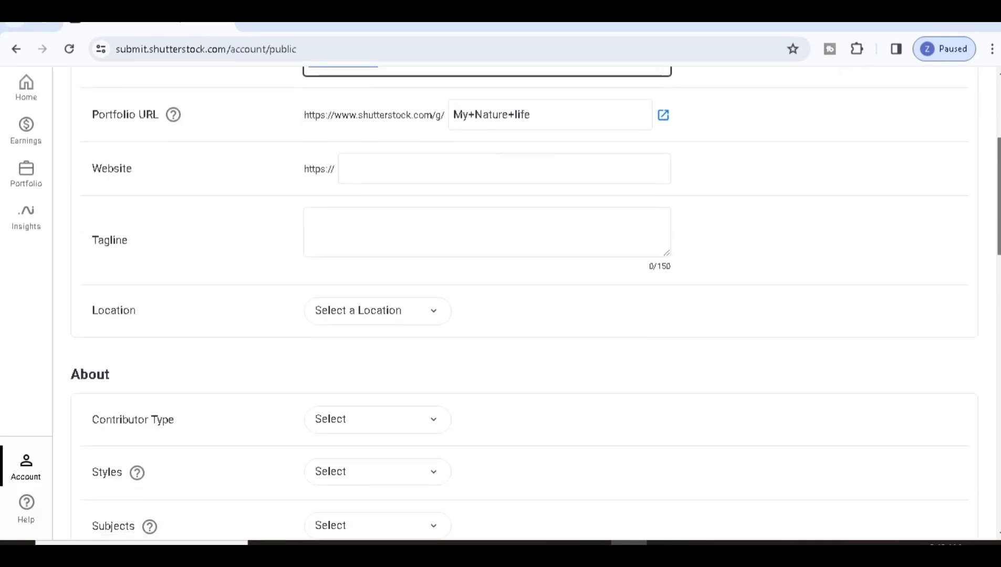
scroll(520, 304, "up", 2)
scroll(536, 302, "up", 1)
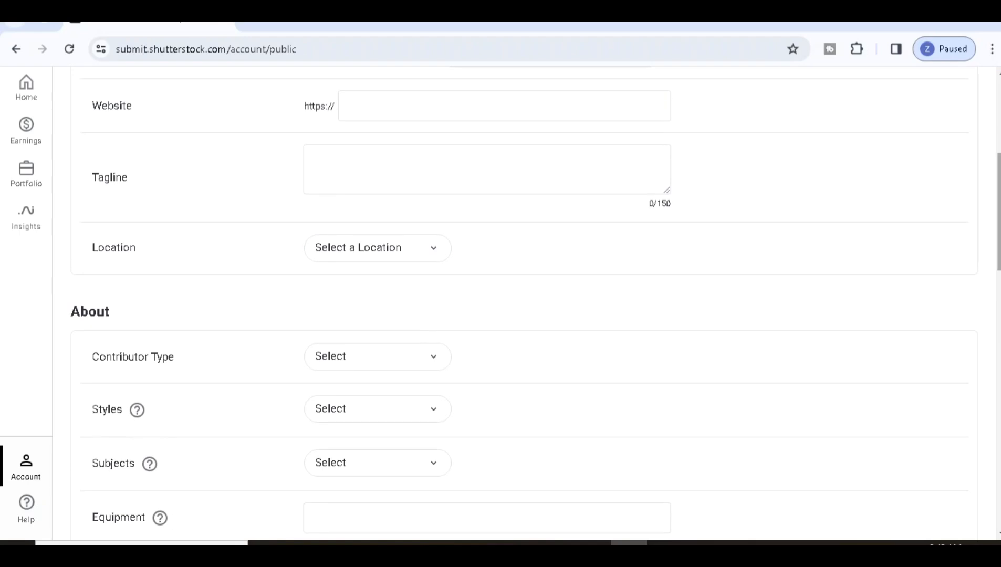
left_click(377, 248)
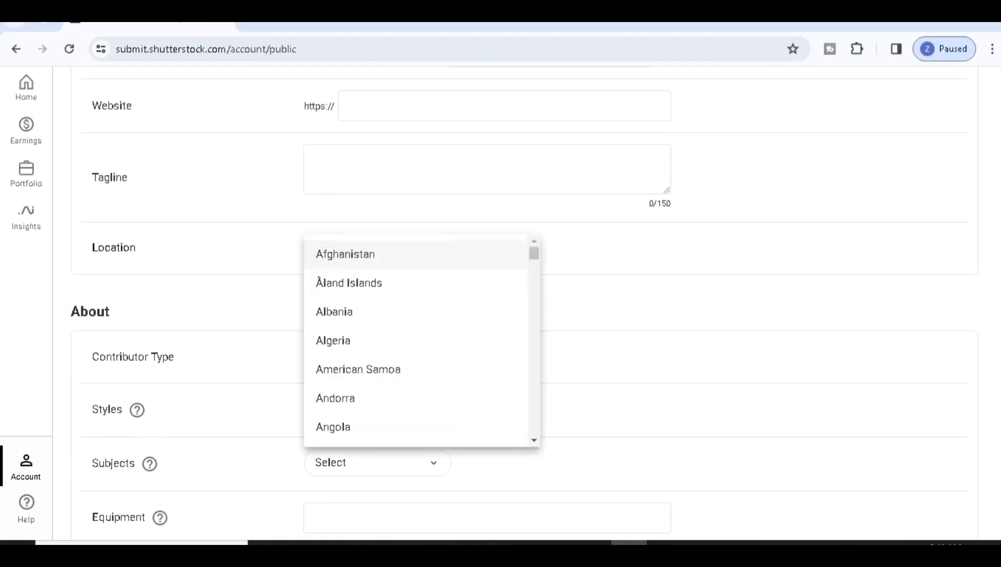
key("p")
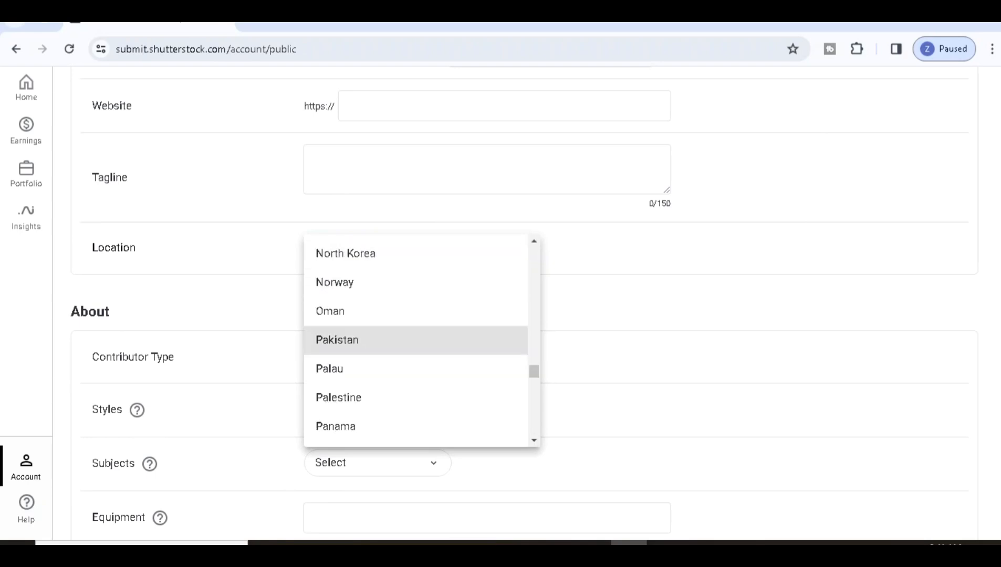
left_click(383, 342)
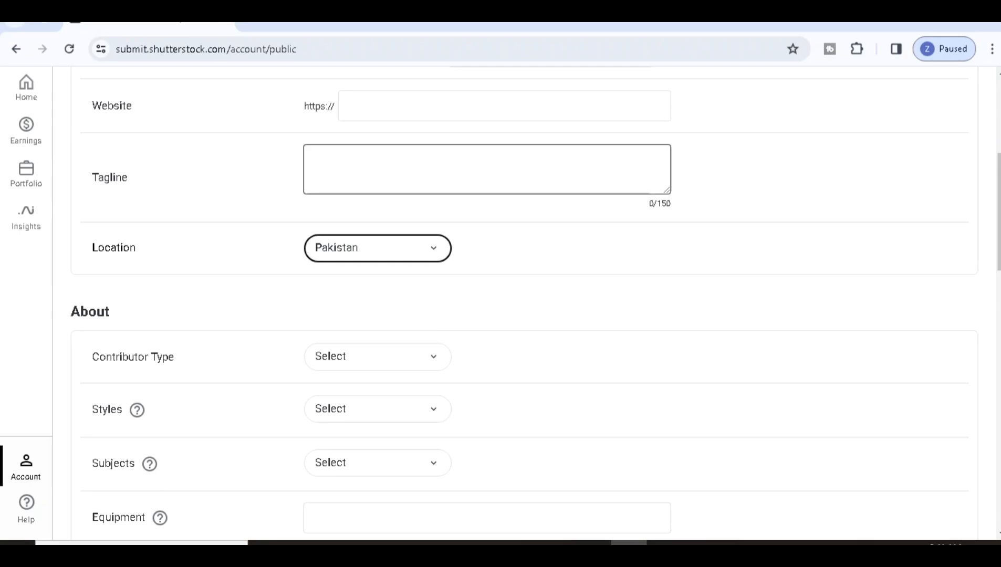
scroll(525, 300, "down", 2)
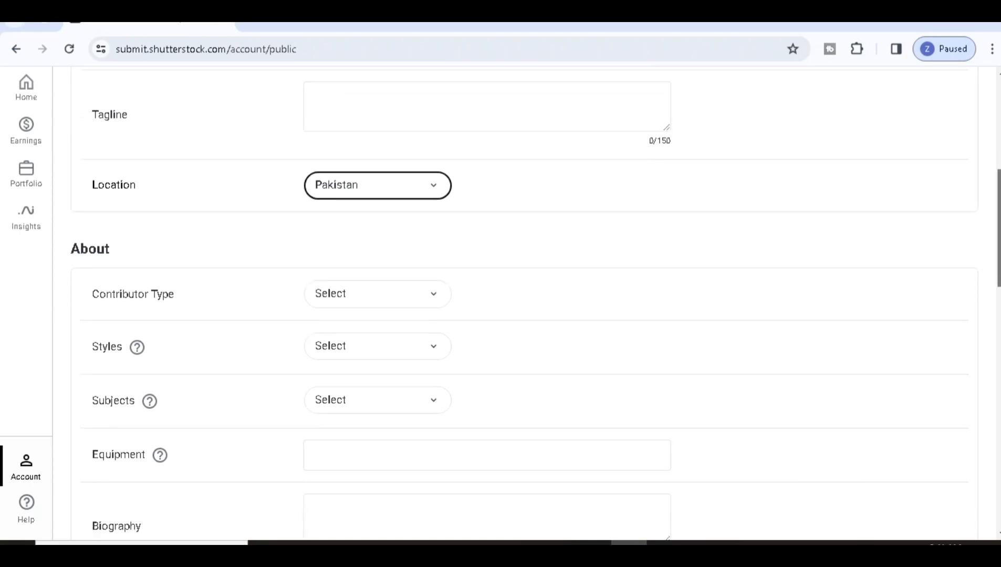
Set the contributor type in the About section to Photographer
left_click(377, 243)
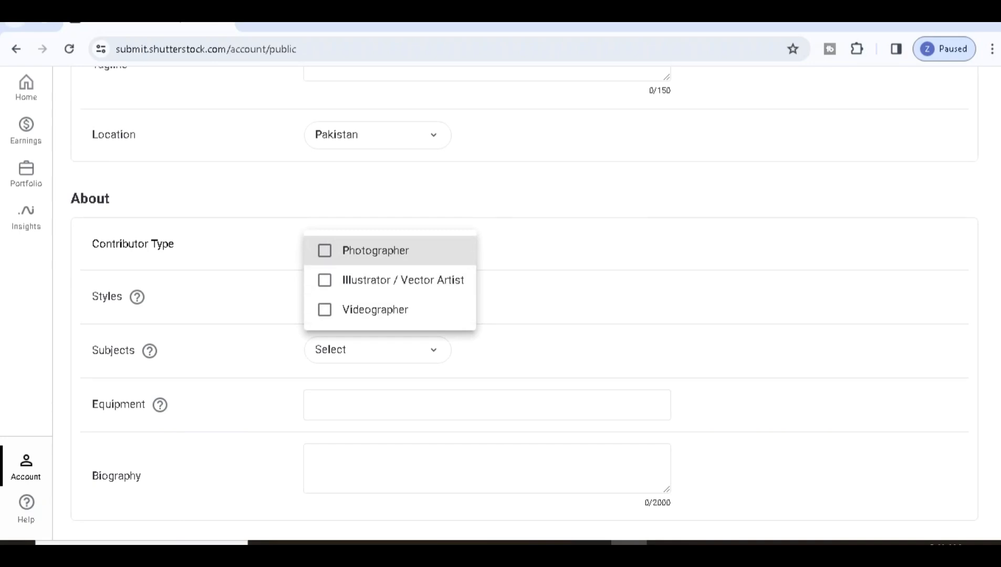
left_click(347, 250)
left_click(547, 284)
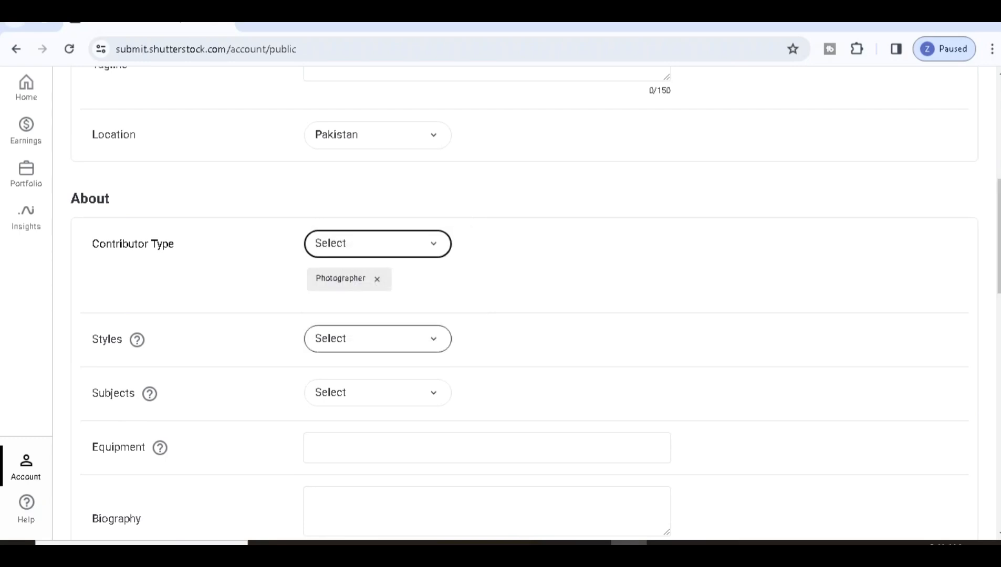
Select the photography styles Food, Nature, Landscape, Portrait and Lifestyle for the profile
left_click(377, 339)
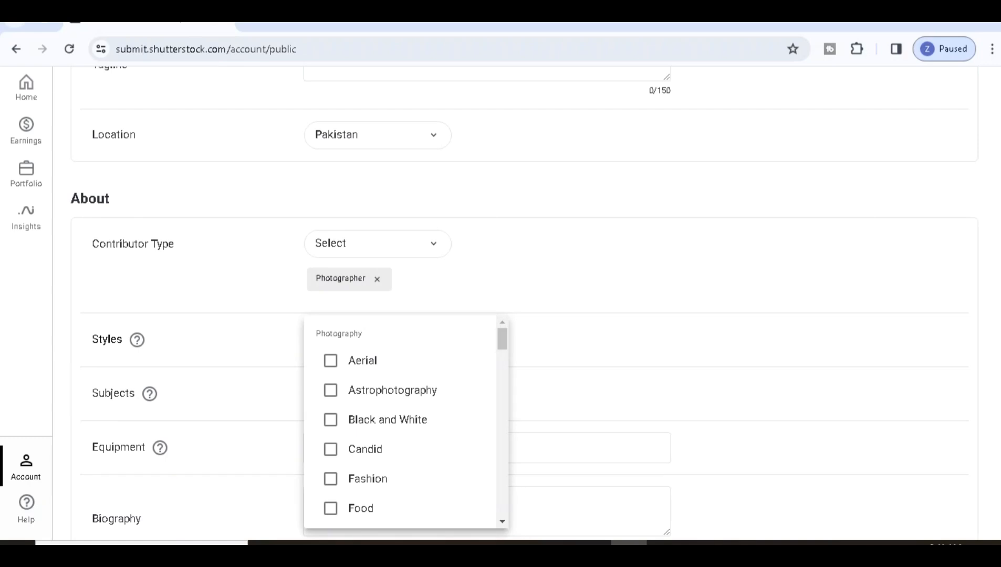
scroll(399, 420, "down", 1)
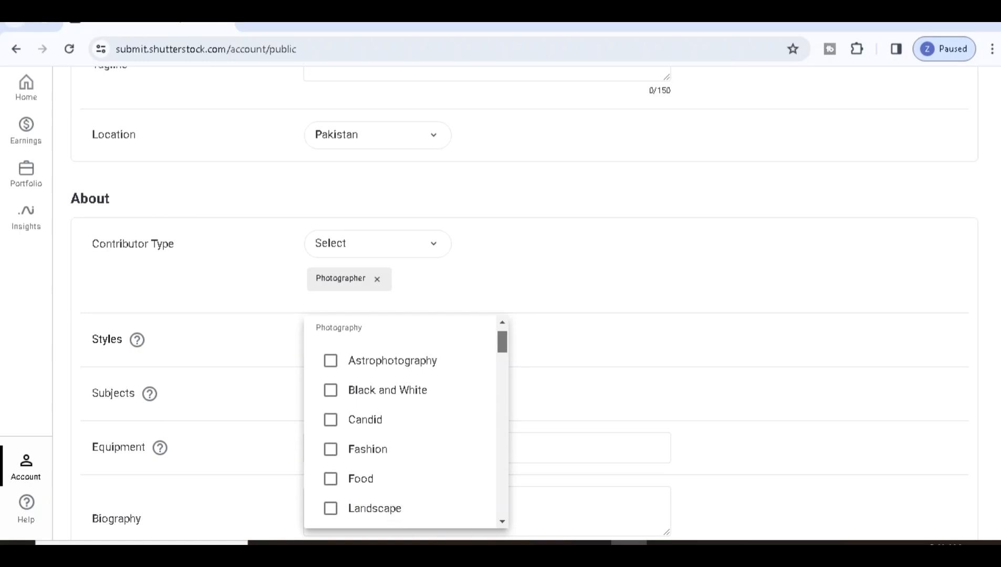
left_click(361, 471)
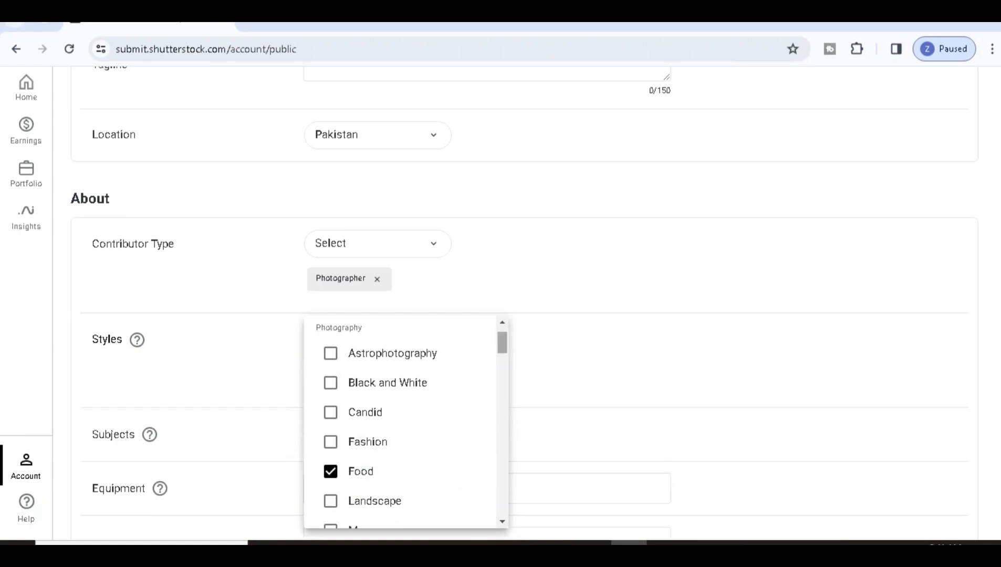
scroll(399, 425, "down", 3)
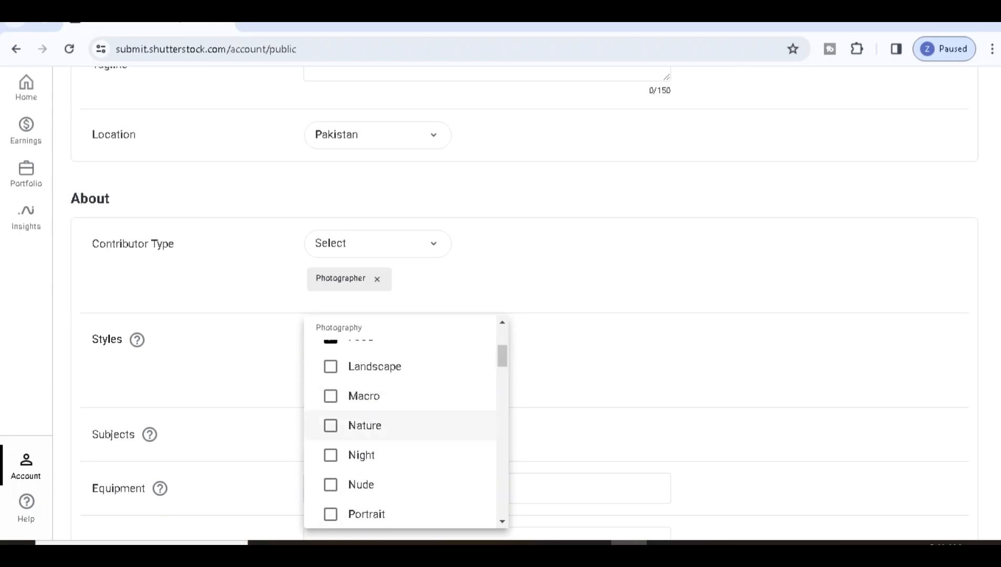
left_click(330, 425)
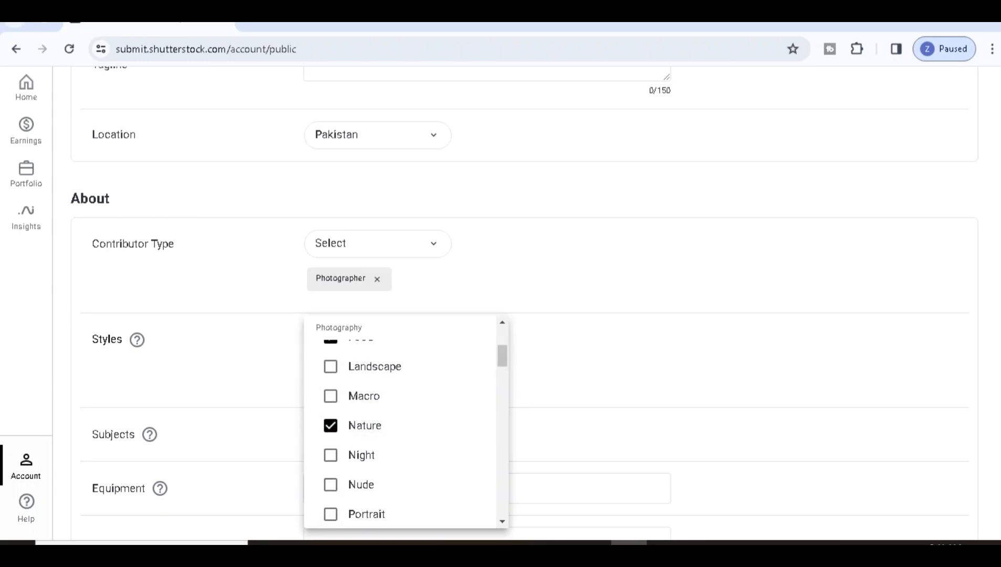
scroll(399, 431, "down", 2)
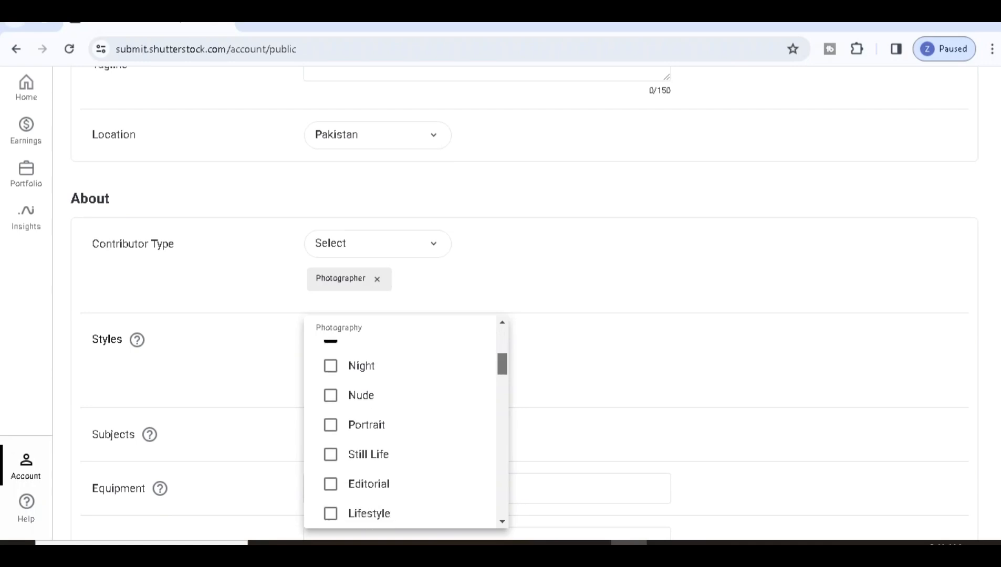
scroll(399, 431, "up", 3)
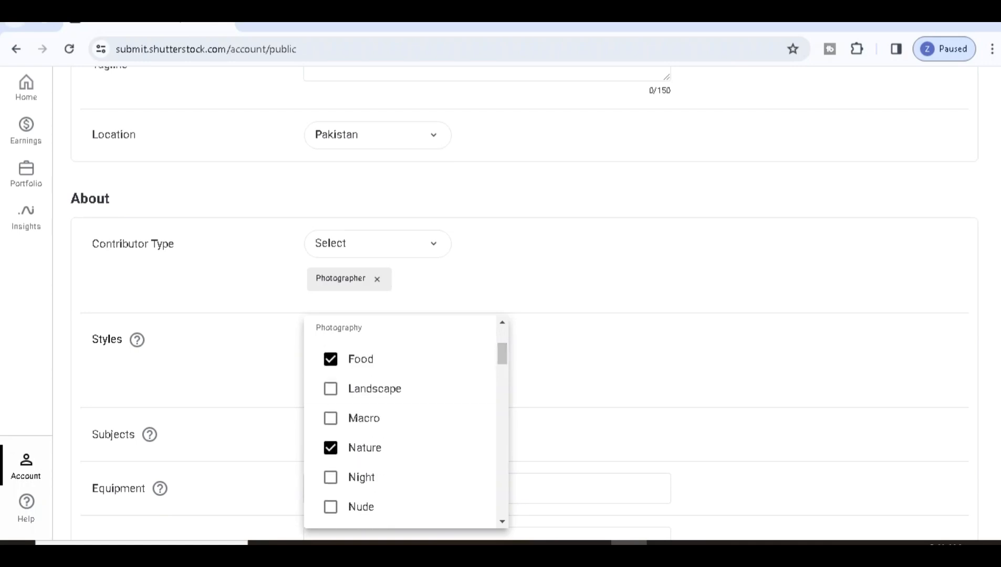
left_click(368, 388)
scroll(399, 425, "down", 3)
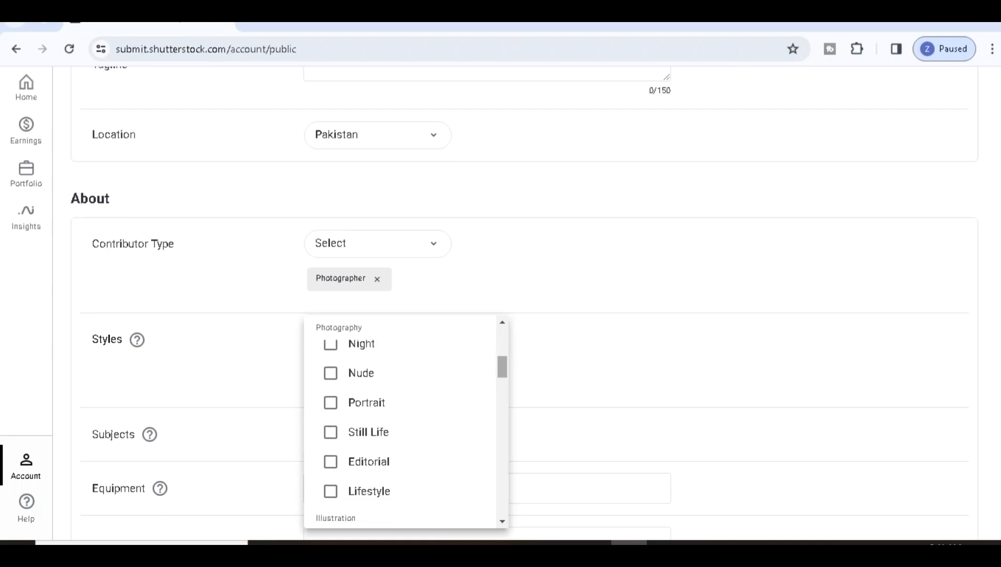
left_click(367, 402)
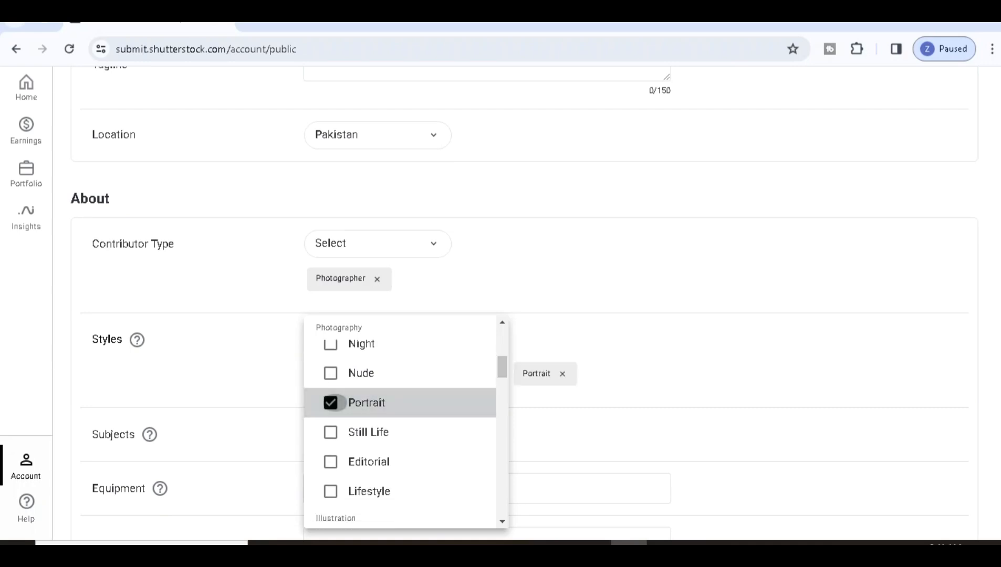
left_click(367, 491)
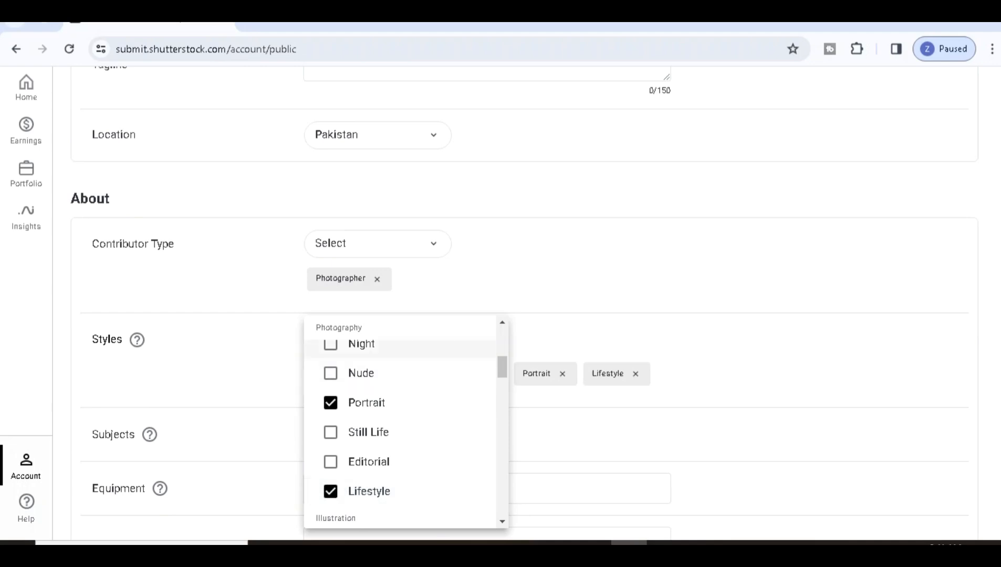
Add the illustration styles Graphic and Painting to the profile's styles
scroll(367, 491, "down", 3)
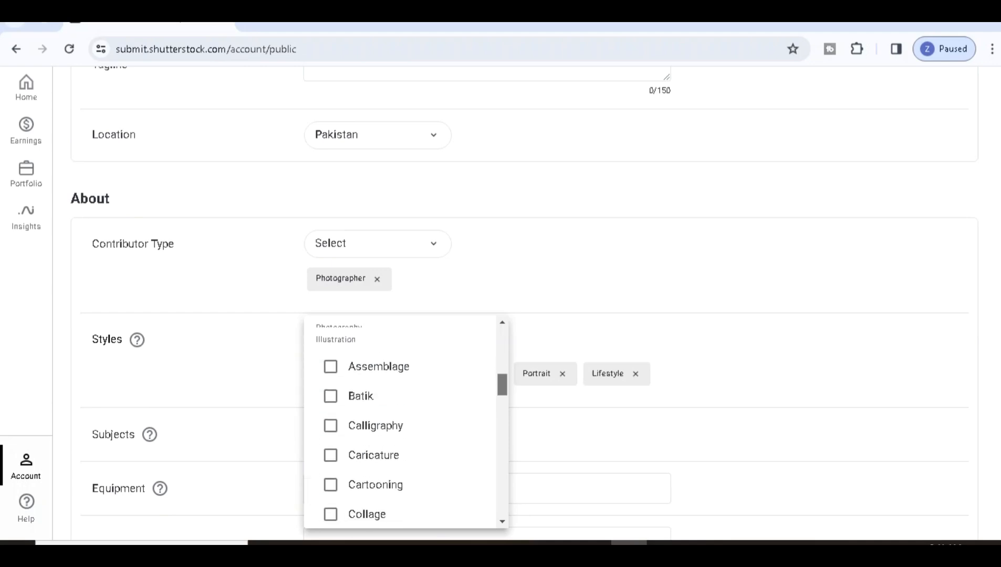
scroll(399, 420, "down", 5)
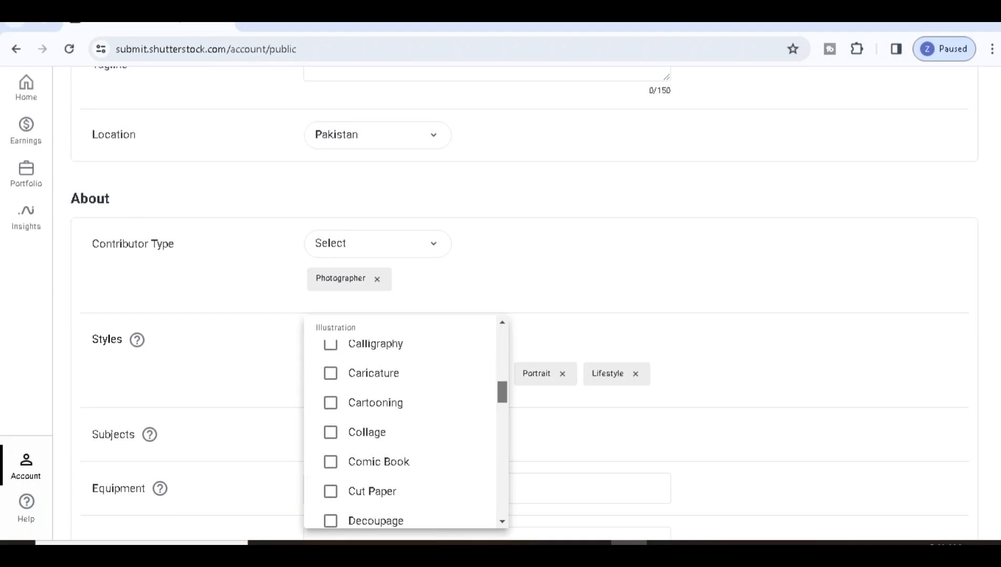
scroll(399, 420, "down", 2)
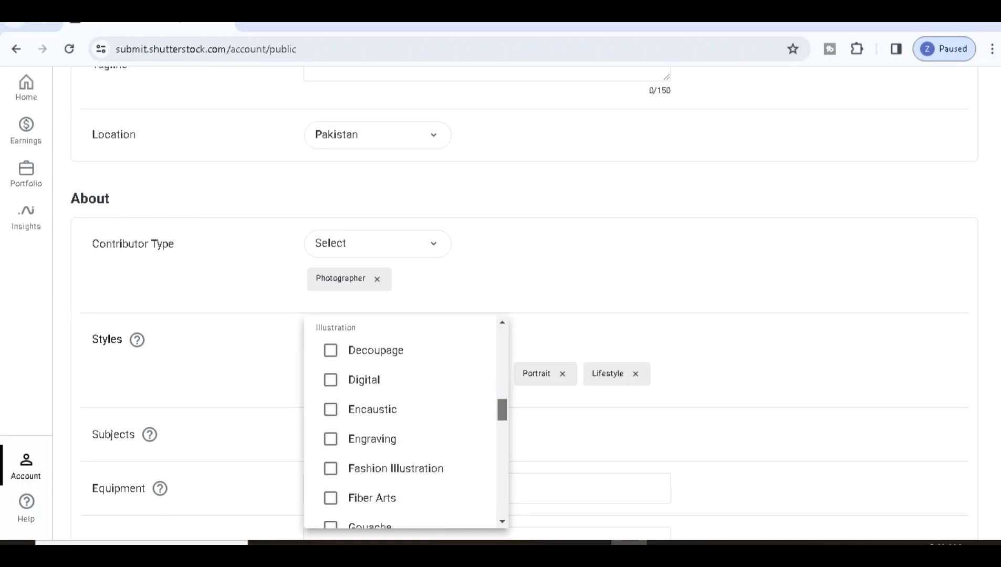
scroll(399, 420, "down", 2)
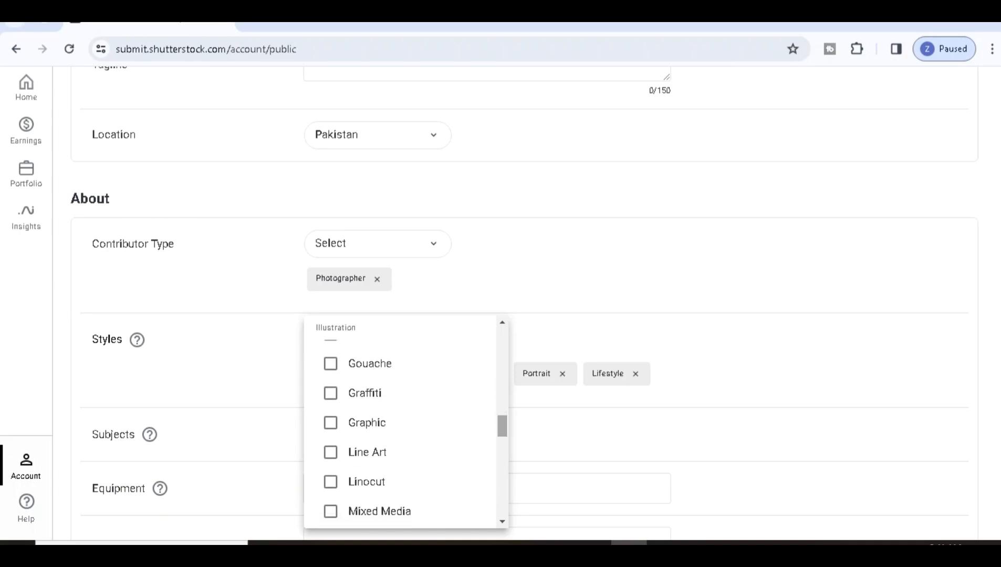
left_click(367, 422)
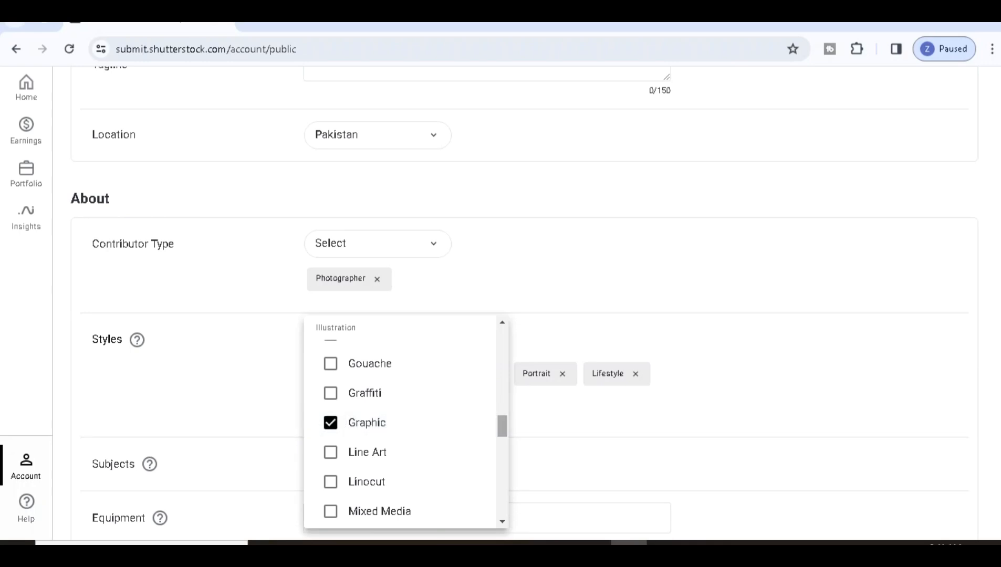
scroll(404, 430, "down", 2)
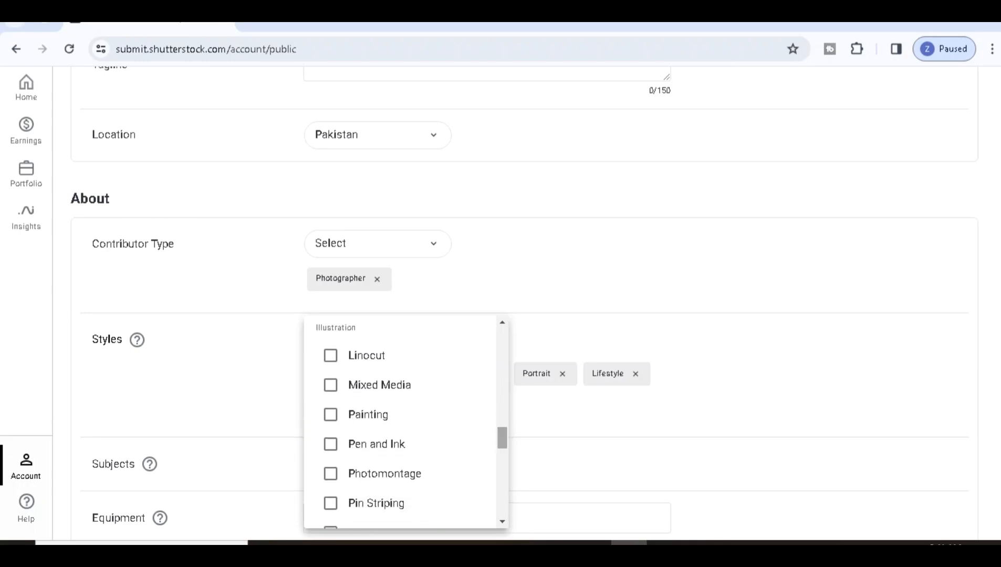
left_click(368, 415)
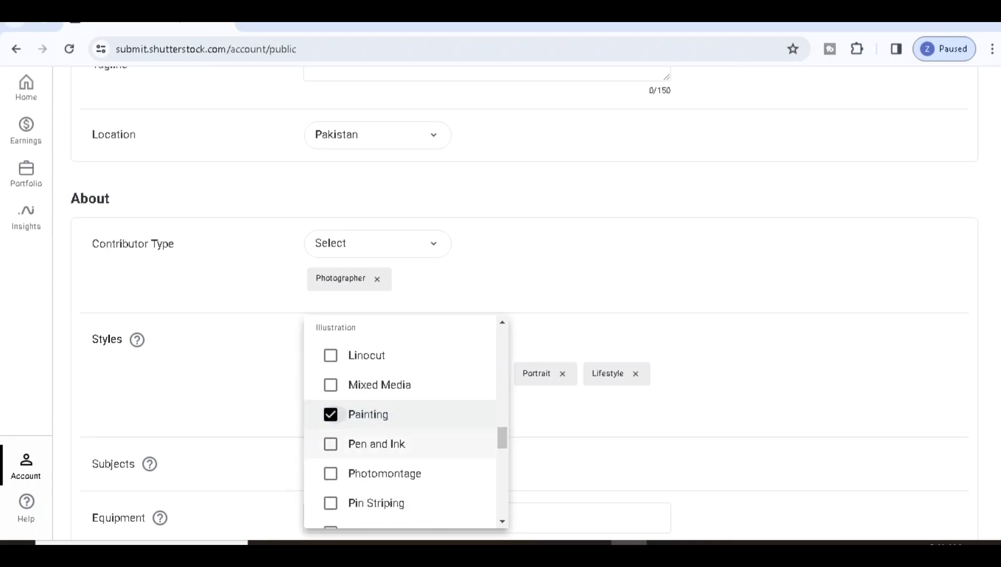
Look through the remaining illustration and videography styles, and add the photography style Black and White
scroll(405, 431, "down", 3)
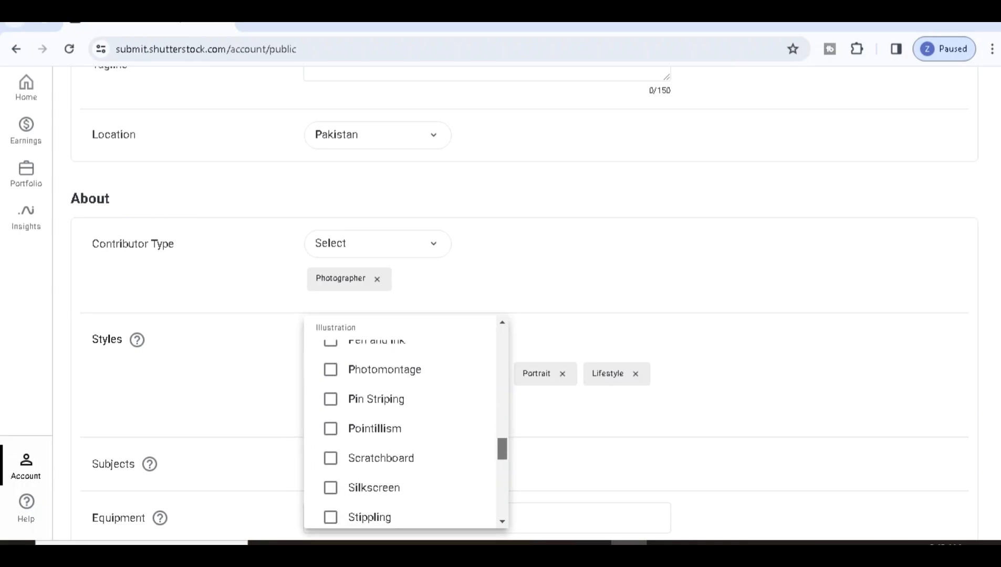
scroll(405, 430, "down", 3)
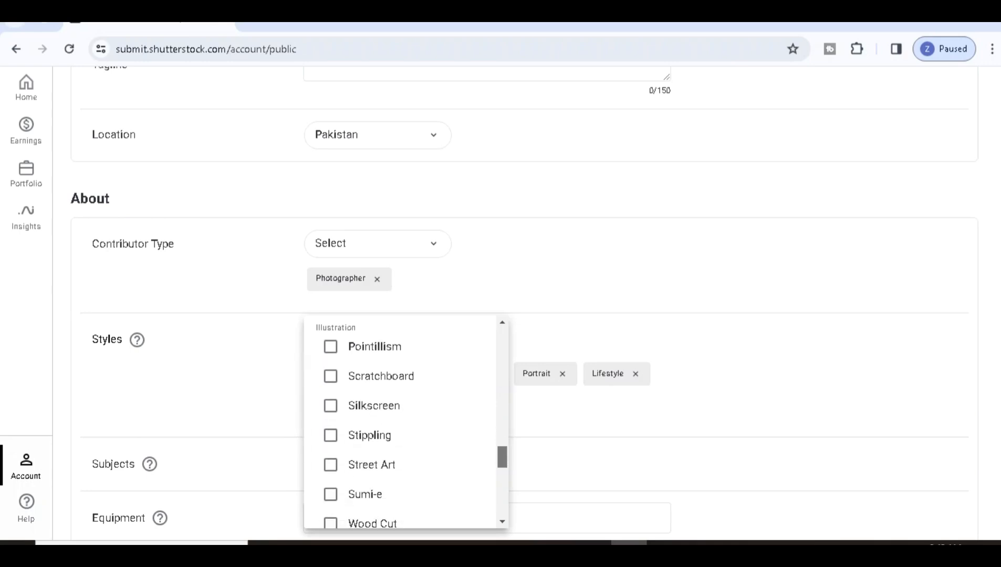
scroll(405, 431, "down", 3)
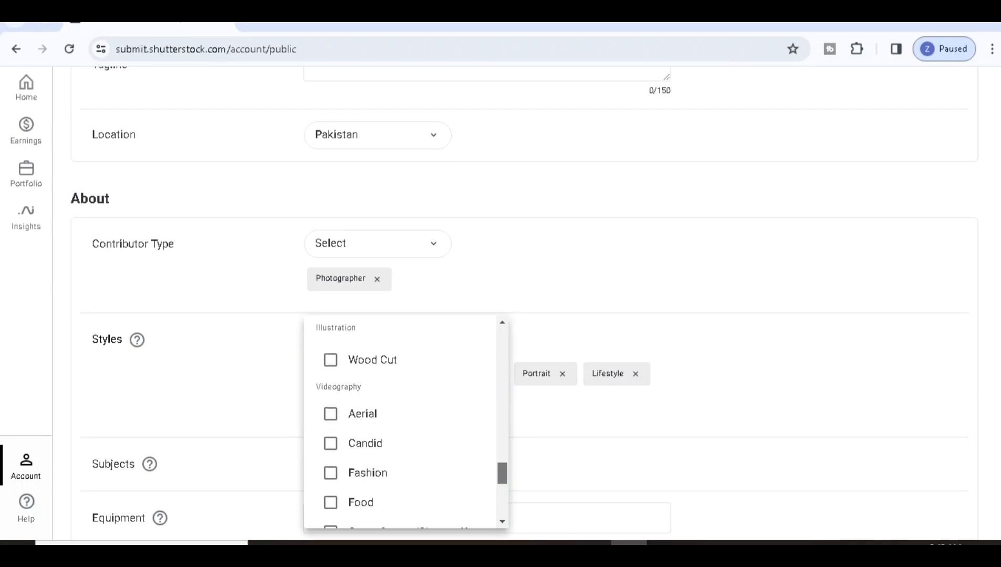
scroll(404, 430, "down", 1)
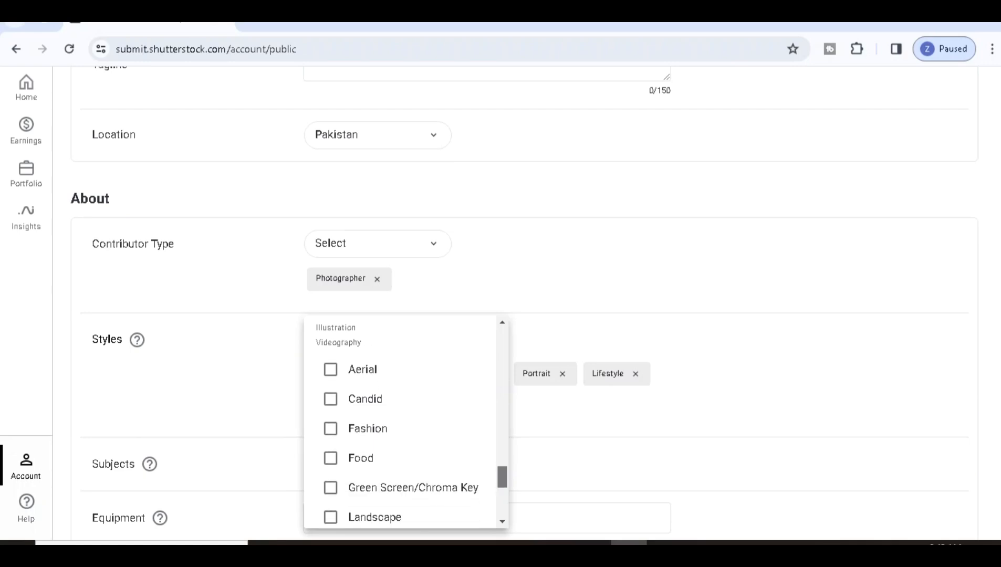
scroll(405, 431, "up", 3)
scroll(405, 431, "up", 10)
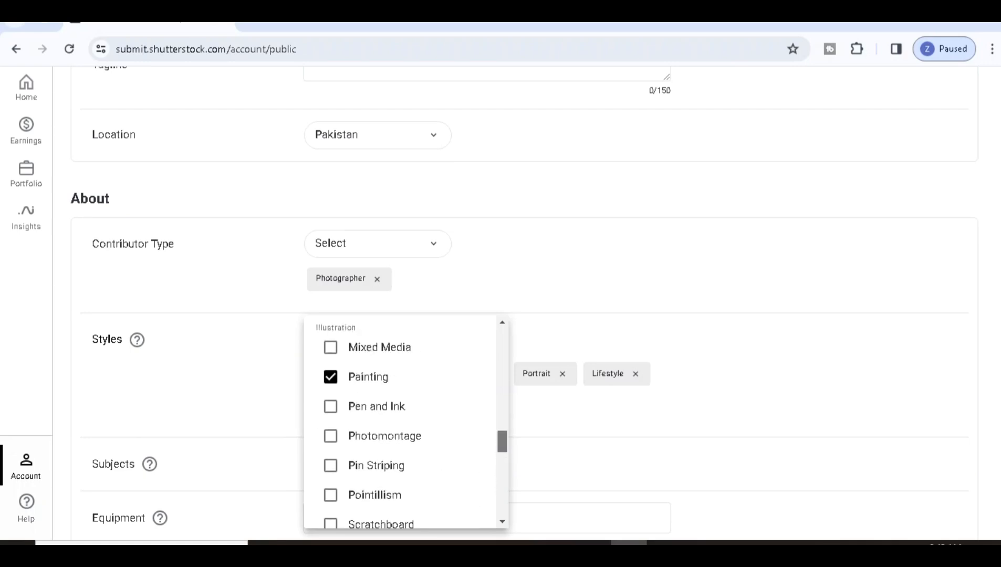
scroll(405, 431, "up", 6)
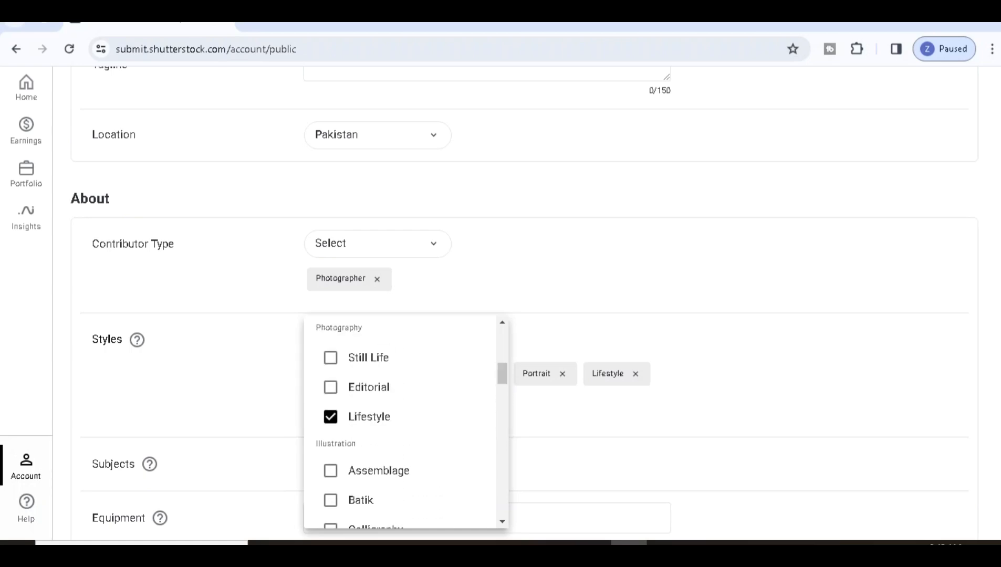
scroll(399, 387, "up", 6)
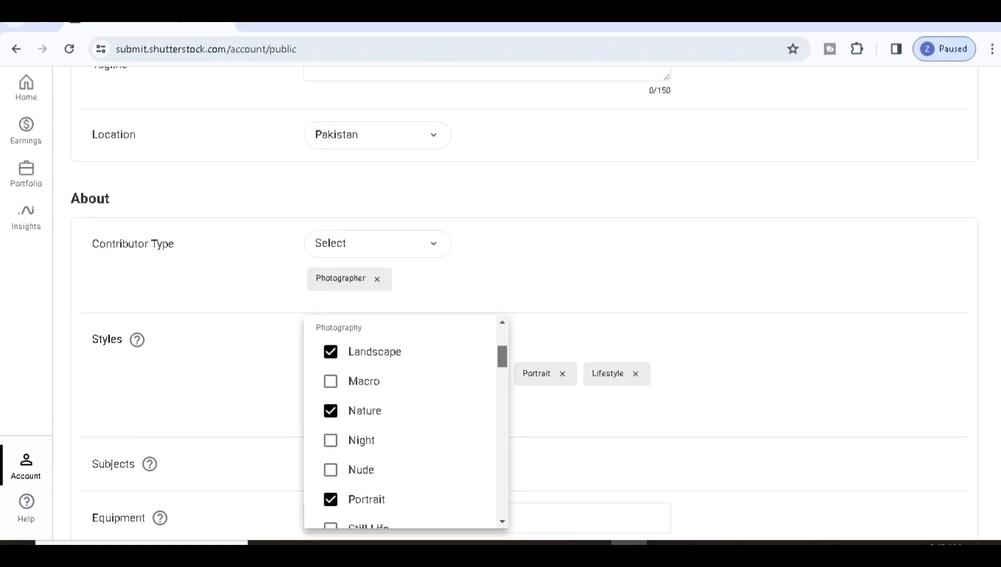
scroll(404, 420, "up", 2)
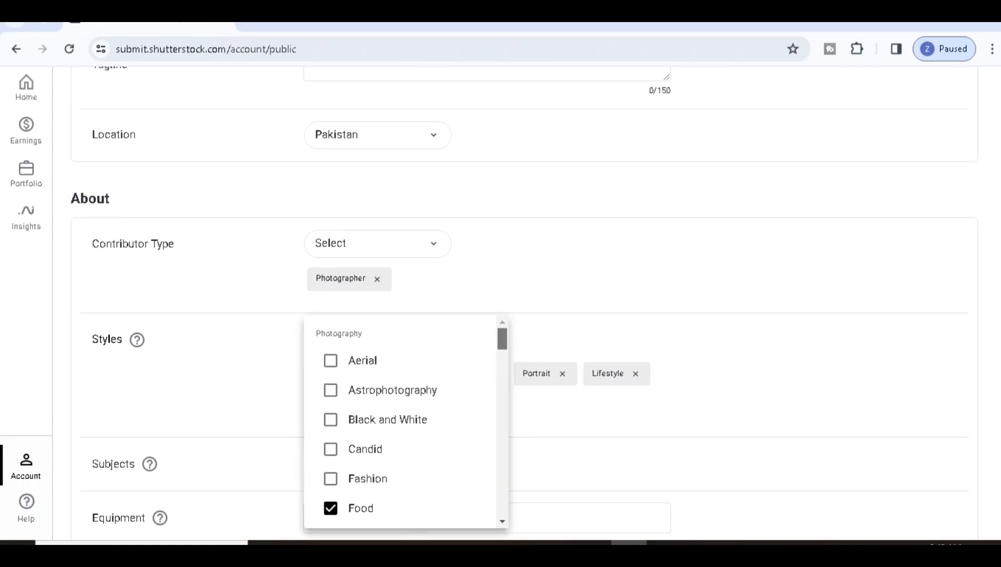
scroll(399, 420, "down", 2)
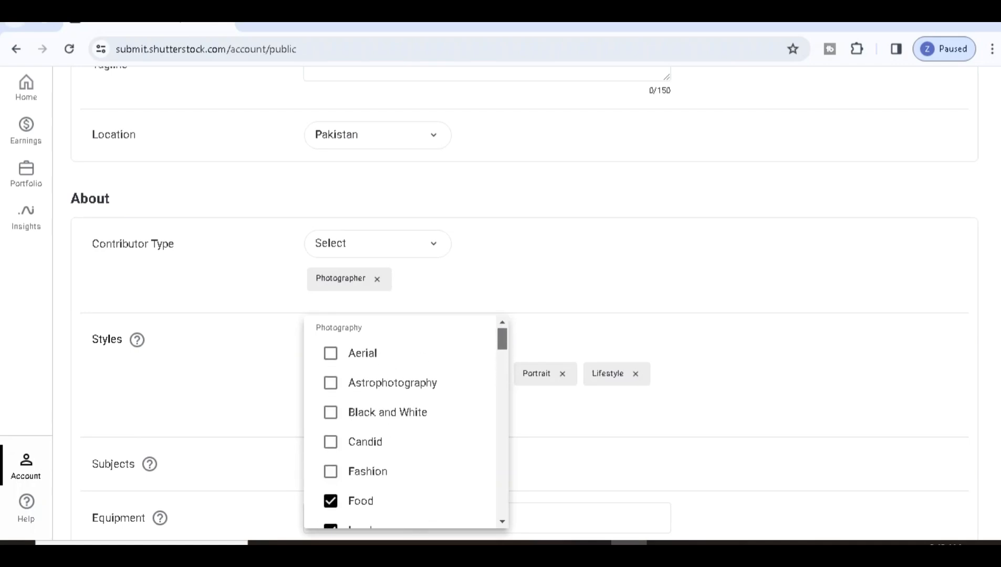
scroll(367, 376, "down", 1)
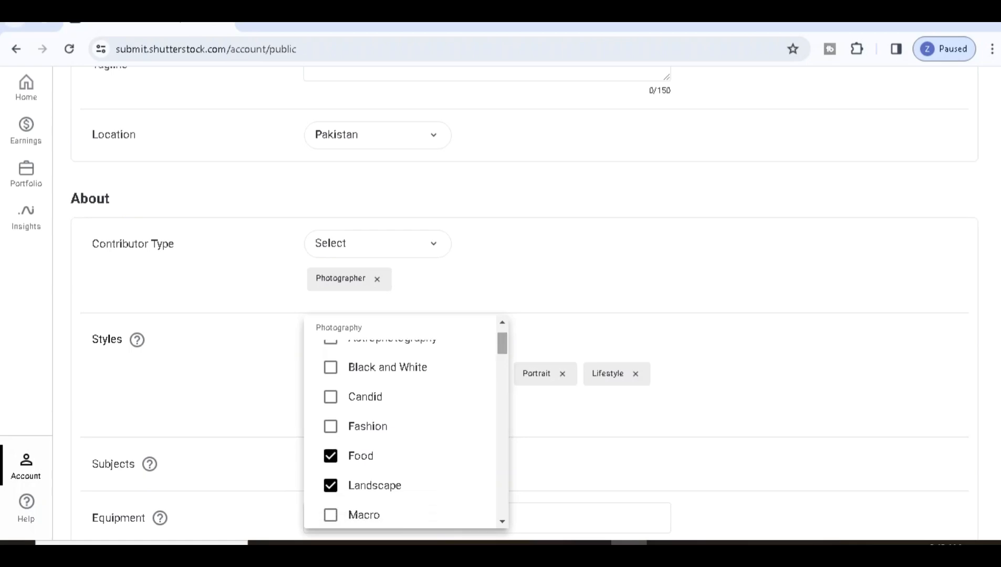
left_click(367, 367)
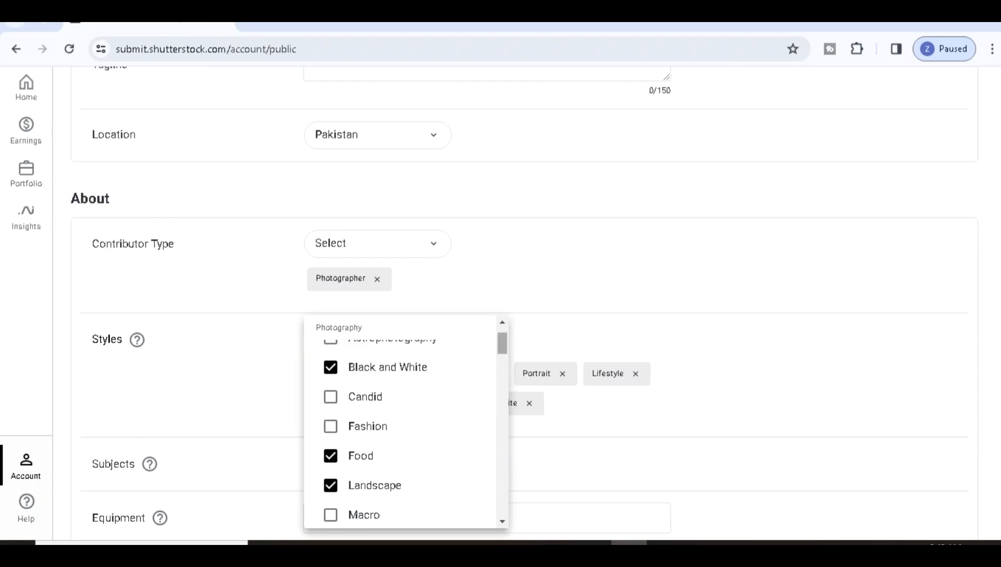
Add the videography styles Food, Landscape and Fashion to the profile's styles
scroll(399, 425, "down", 5)
scroll(399, 425, "down", 12)
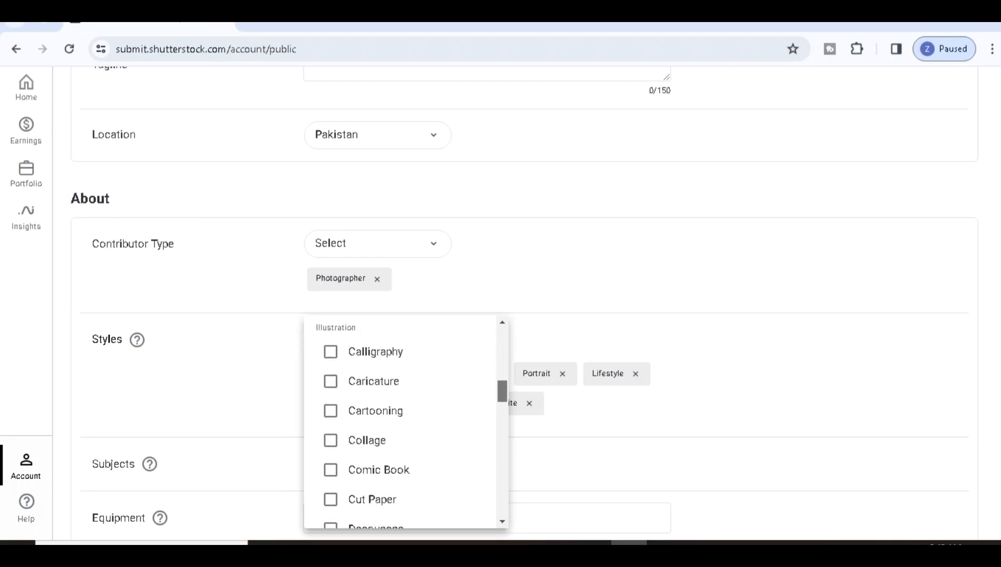
scroll(399, 426, "down", 10)
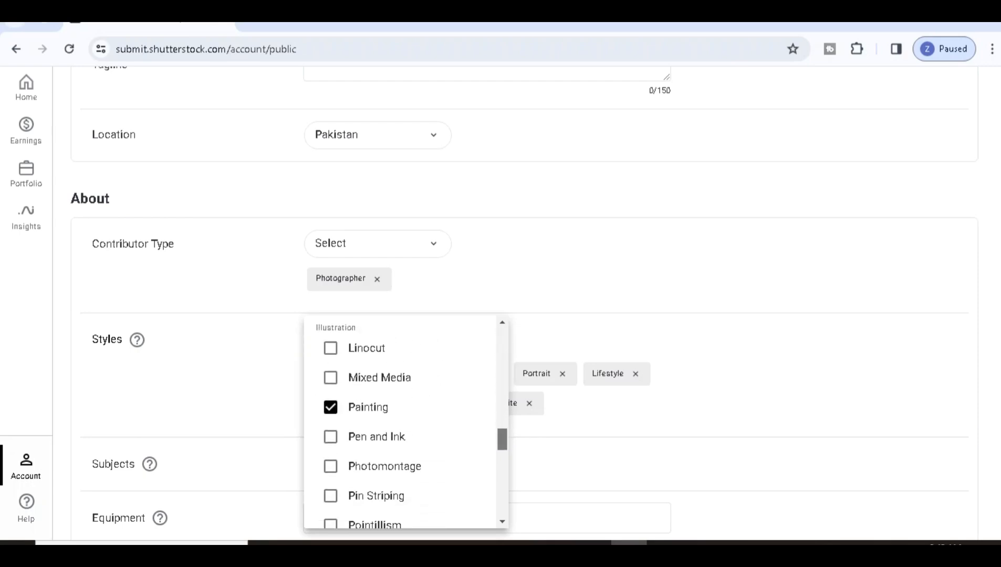
scroll(399, 425, "down", 10)
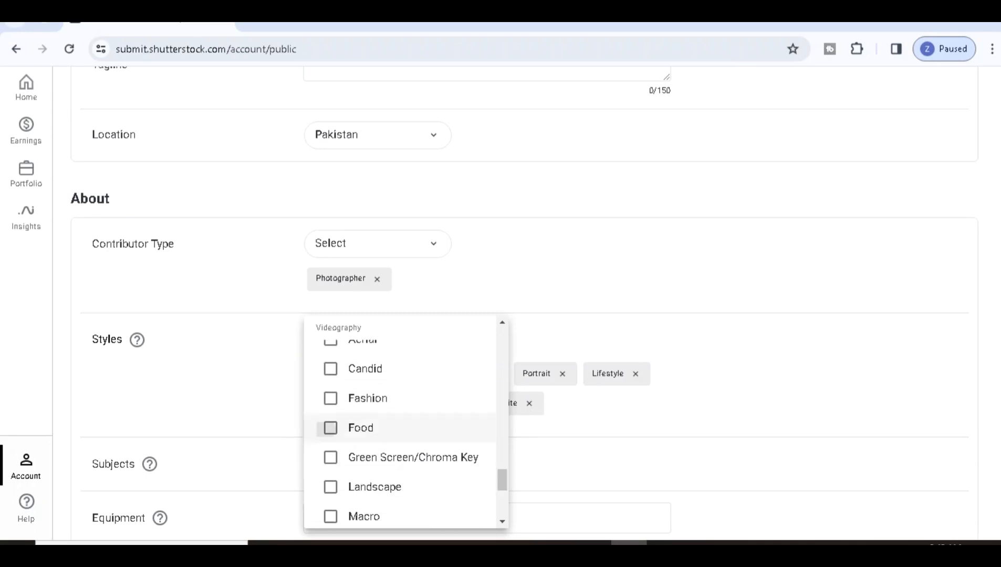
left_click(331, 428)
left_click(330, 487)
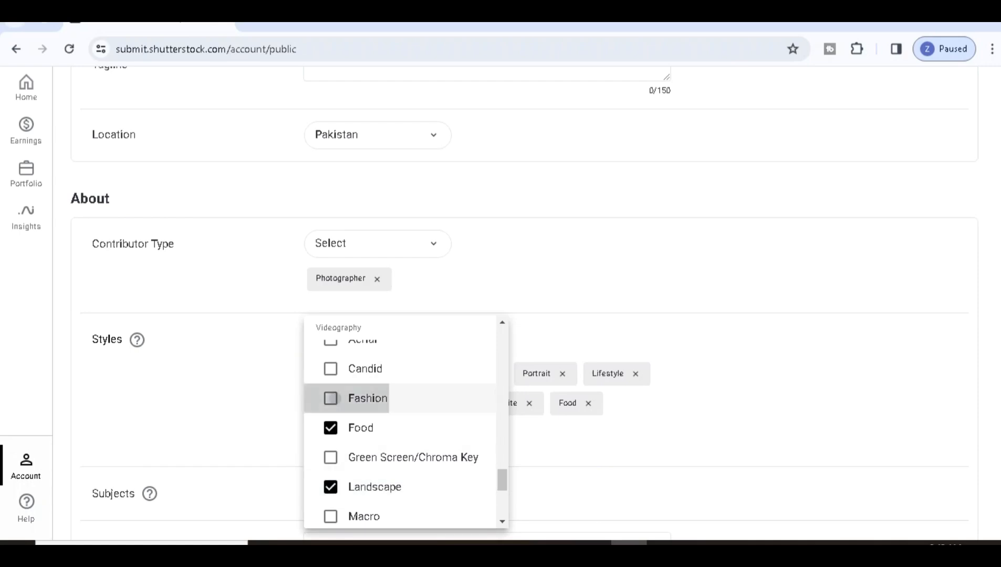
left_click(330, 398)
Add the videography styles Travel and Nature, and finish the style selection
scroll(330, 398, "down", 3)
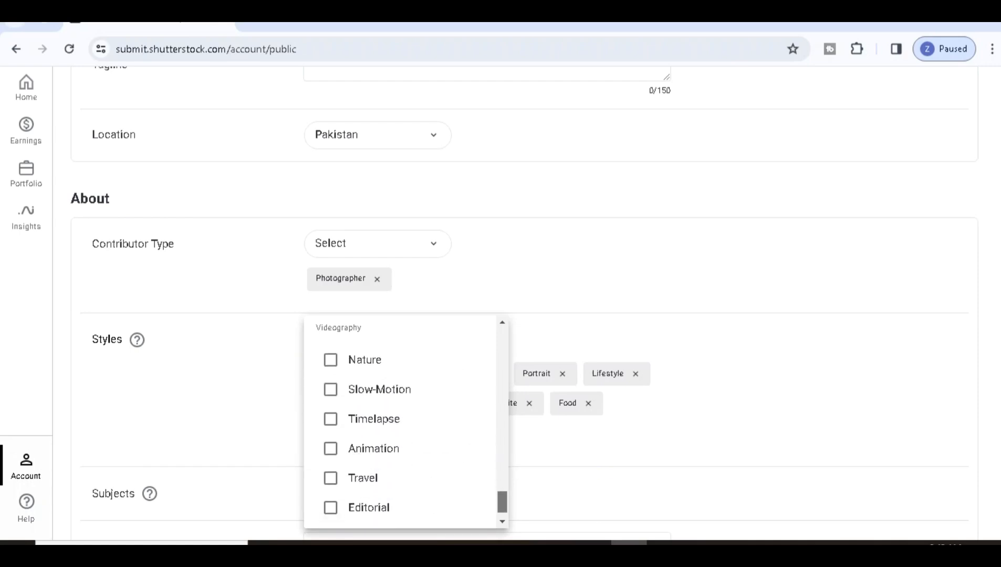
left_click(331, 477)
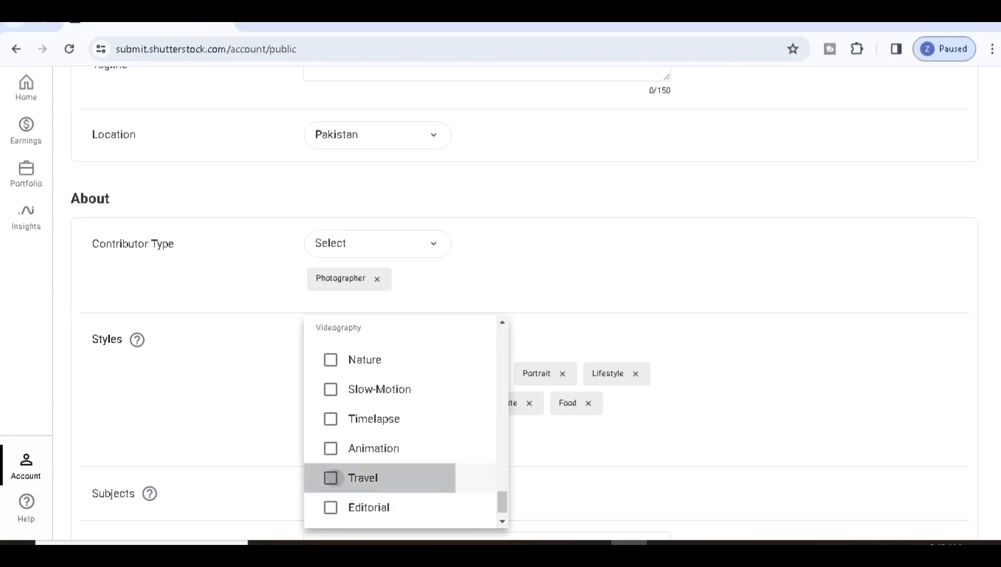
left_click_drag(502, 502, 502, 502)
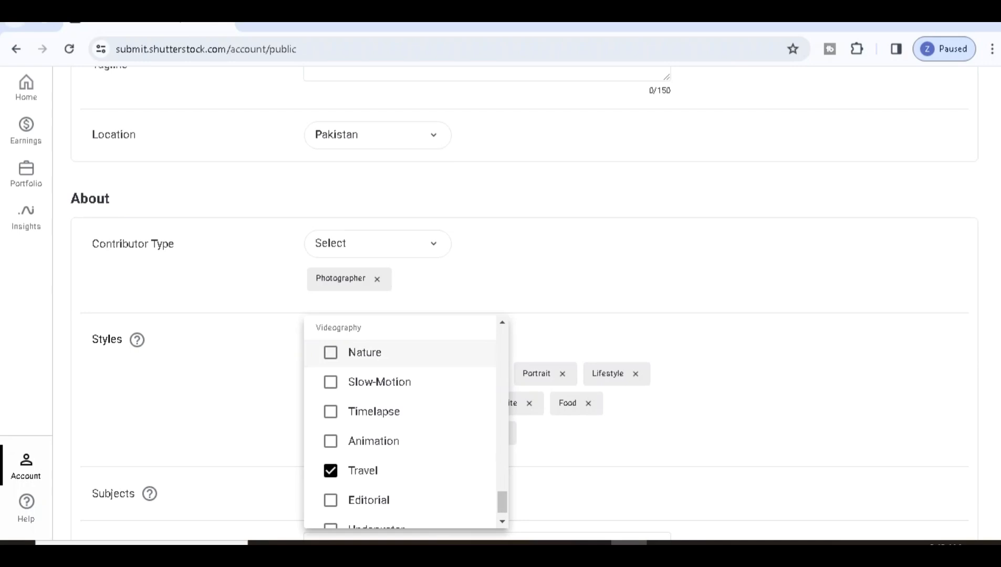
left_click(330, 352)
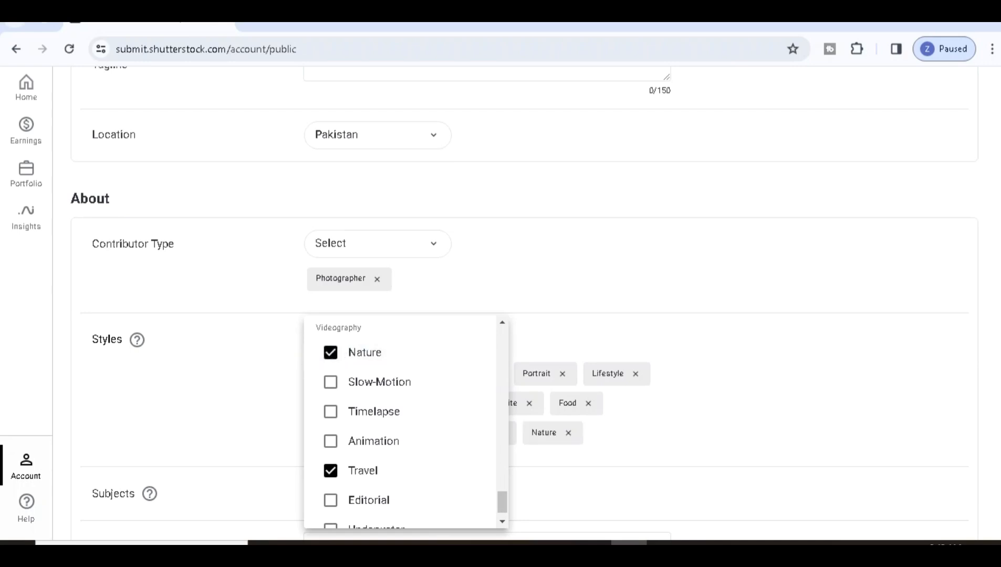
key("Escape")
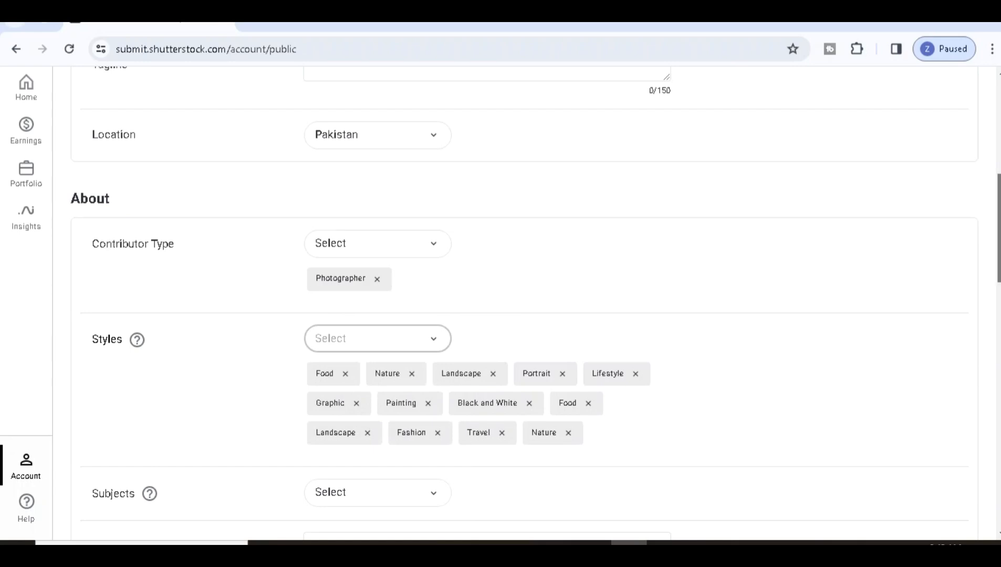
Select Beauty, Design and Fashion as the profile's subjects in the About section
scroll(523, 302, "down", 2)
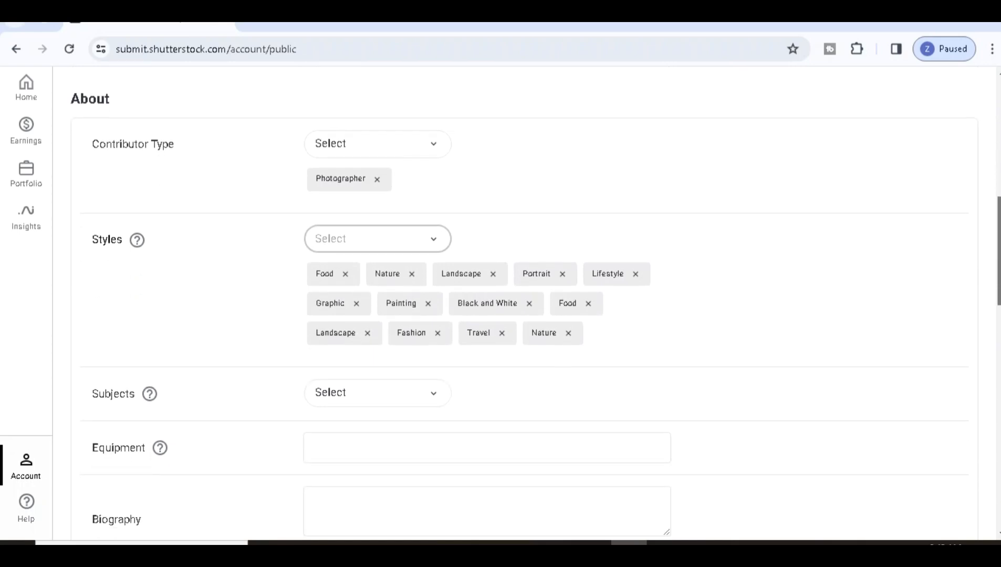
scroll(522, 307, "down", 1)
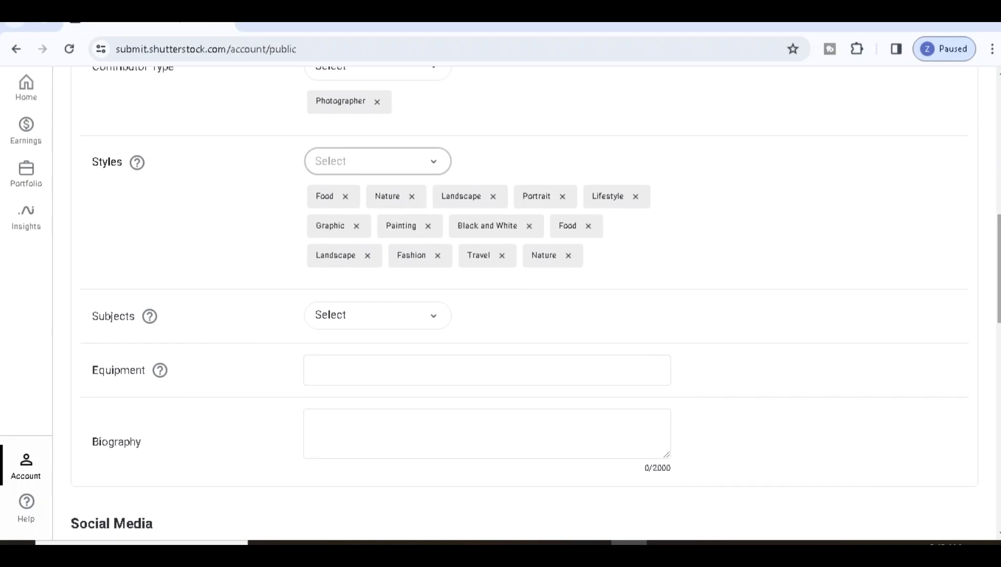
left_click(377, 315)
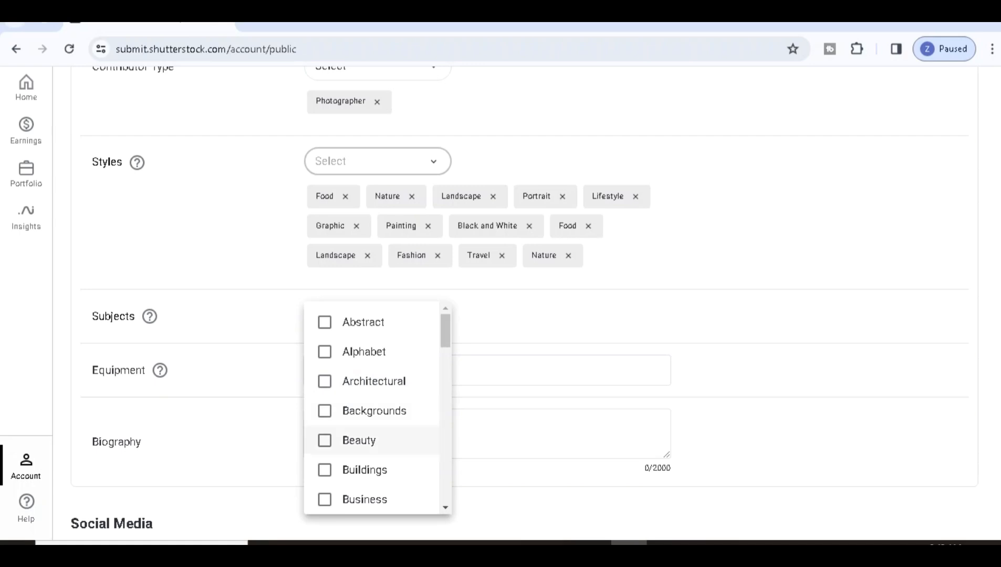
left_click(359, 440)
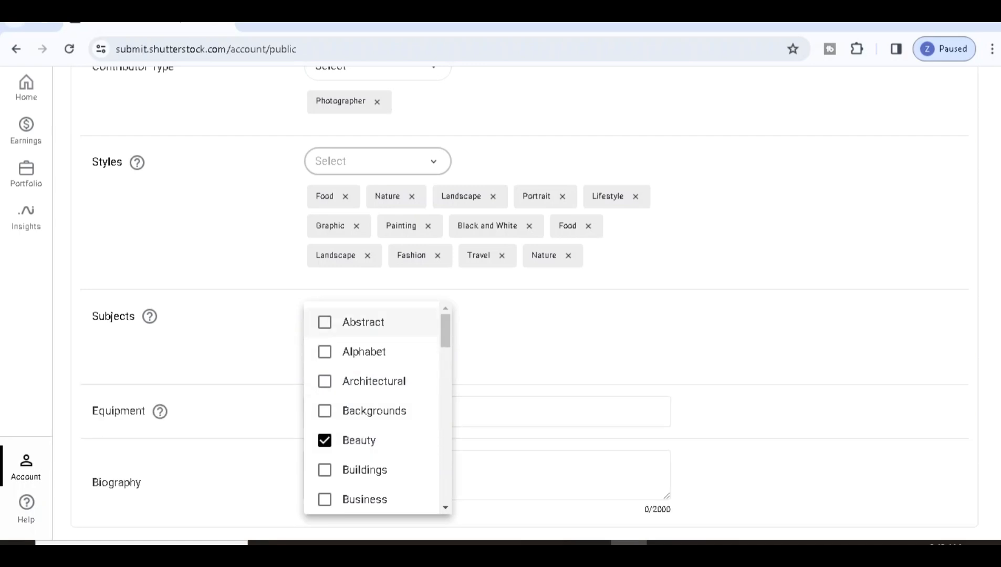
scroll(377, 407, "down", 3)
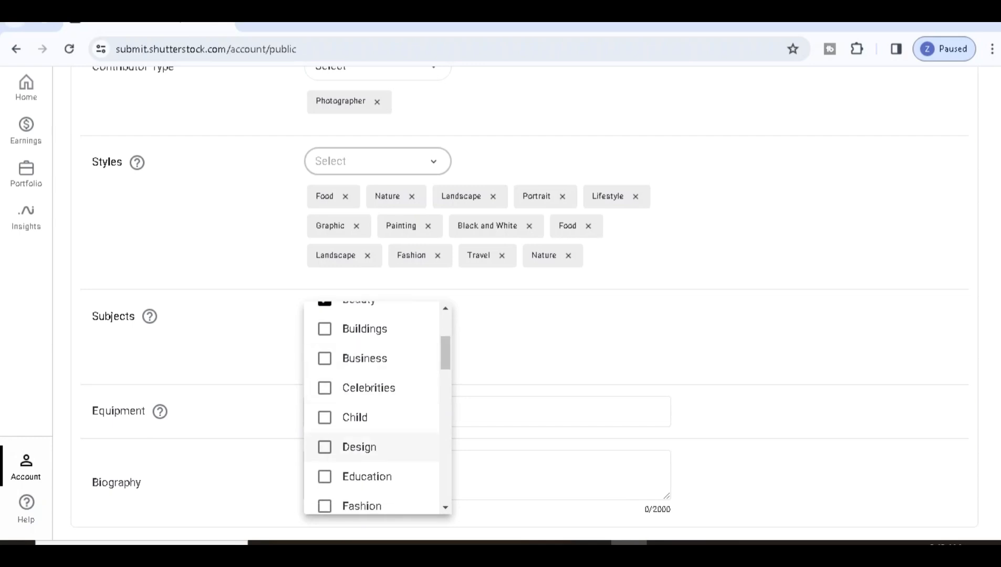
left_click(357, 447)
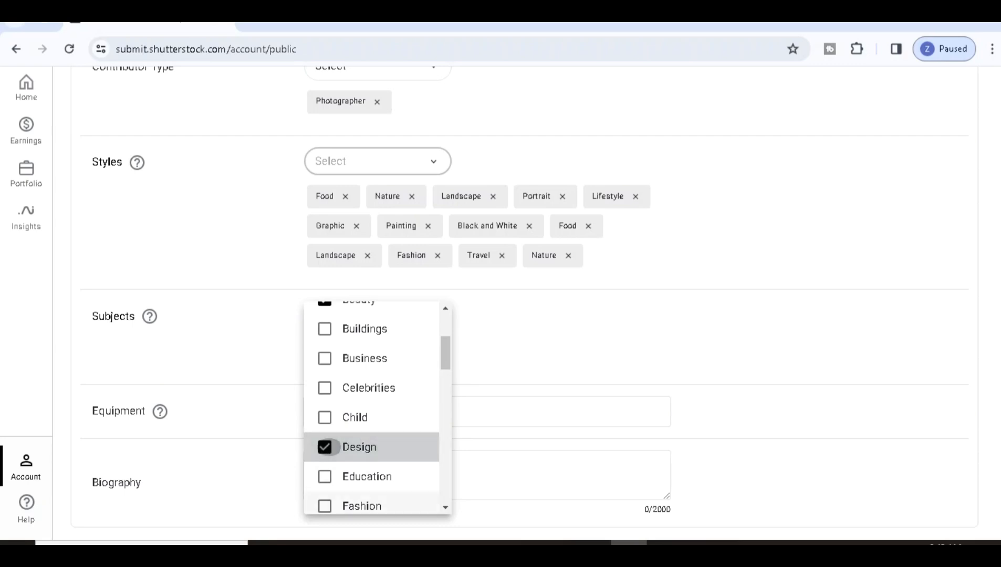
left_click(357, 506)
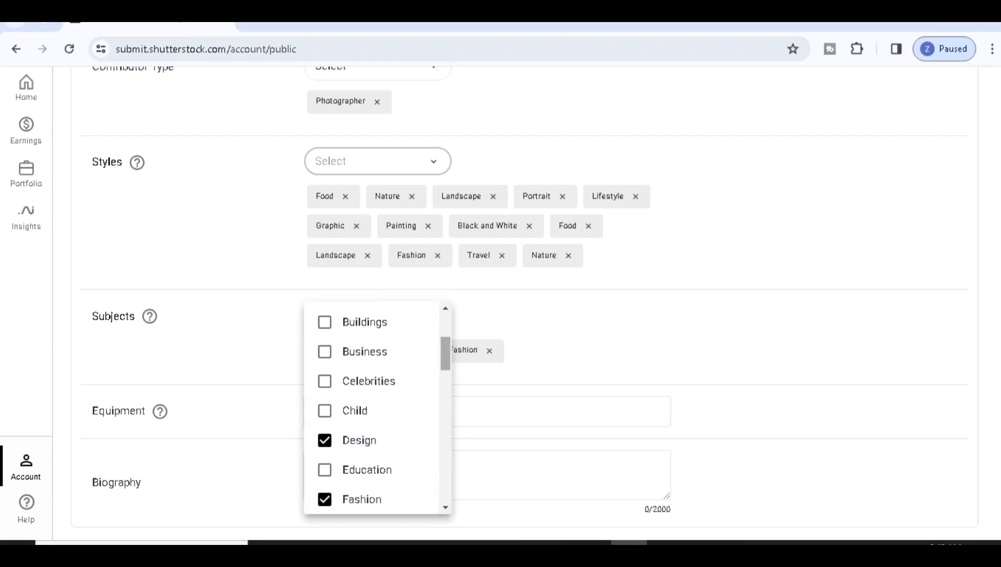
Add Healthcare, Food and Drink, Nature, Objects, People and Photographer to the profile's subjects
scroll(373, 410, "down", 4)
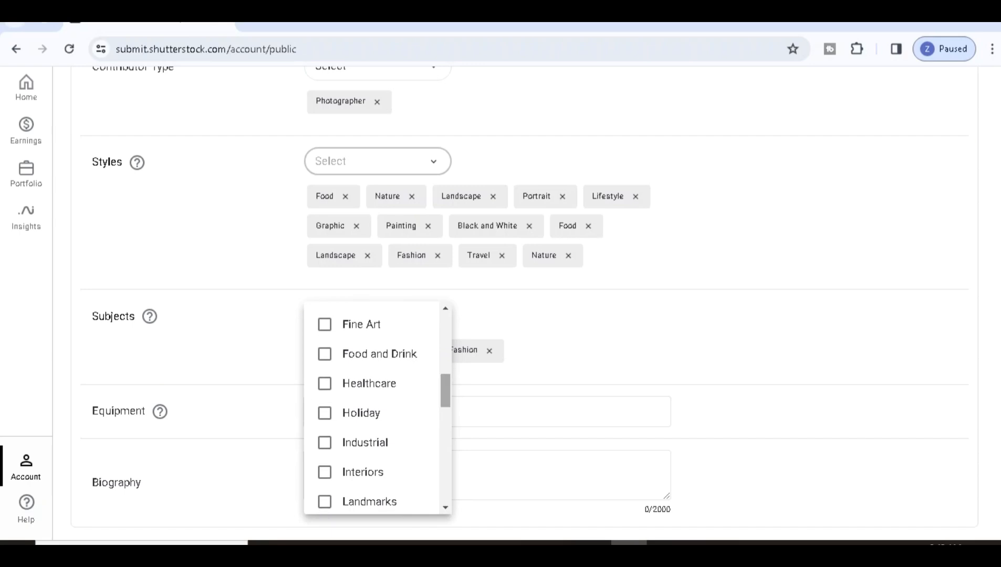
left_click(368, 383)
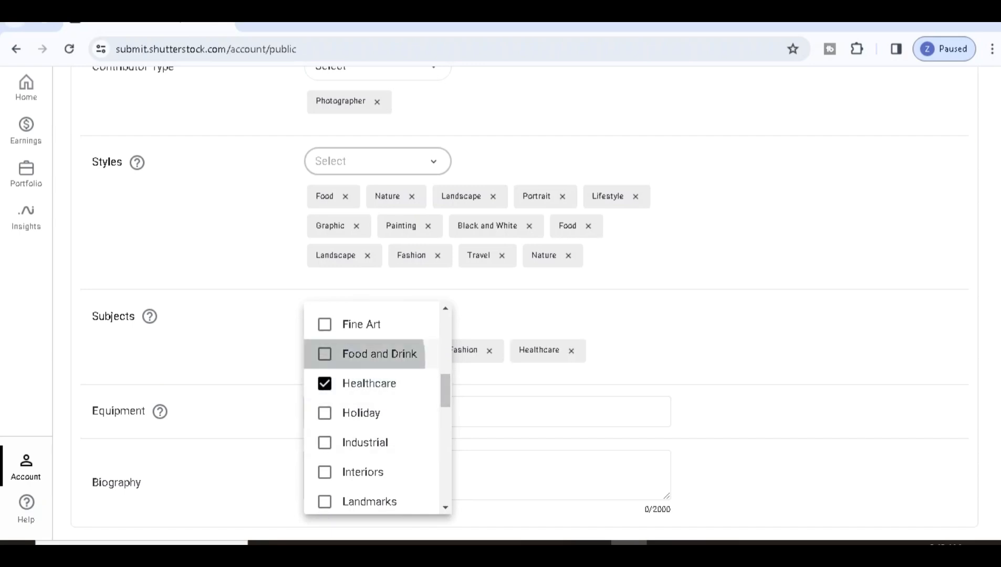
left_click(367, 354)
scroll(368, 396, "down", 5)
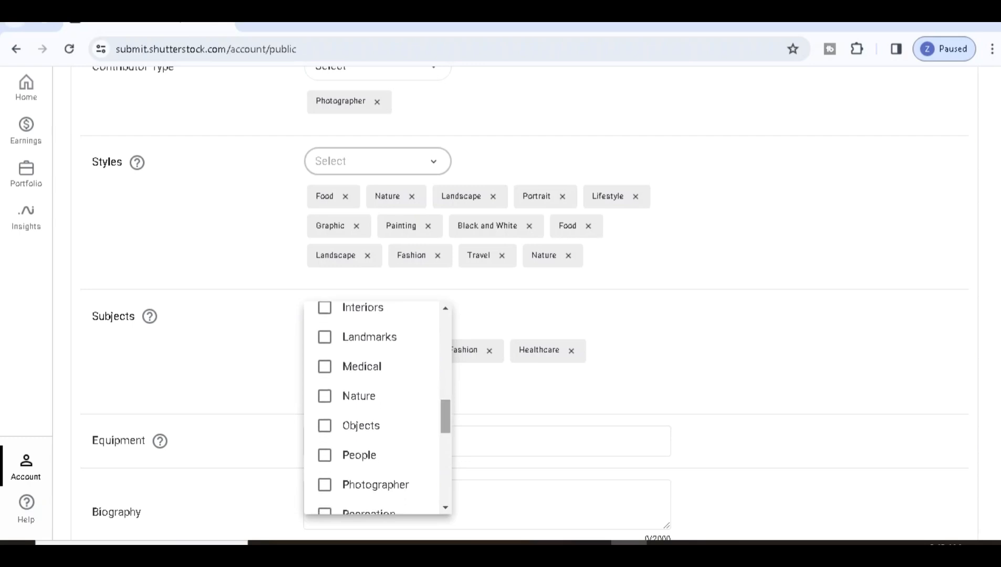
left_click(367, 396)
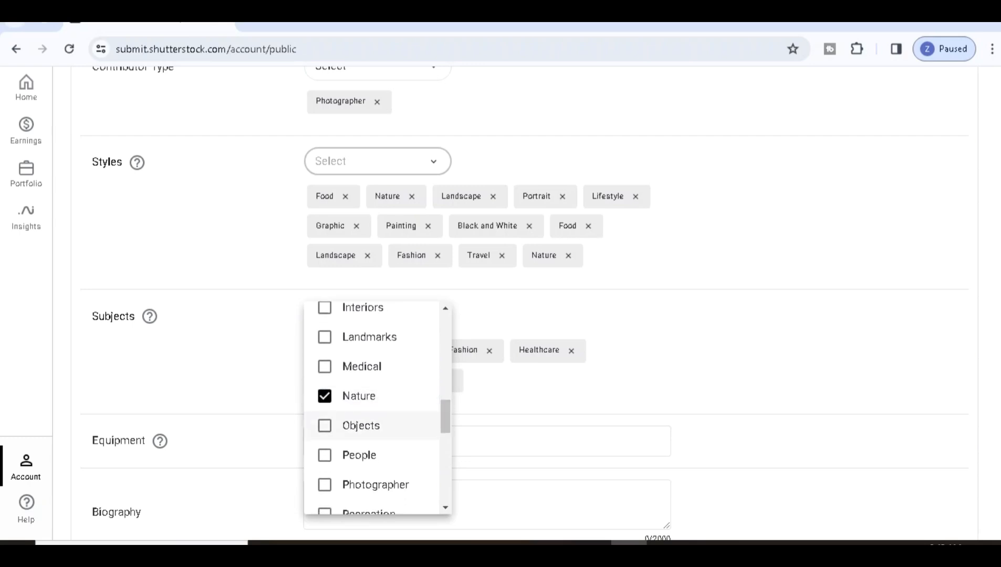
left_click(368, 426)
left_click(367, 454)
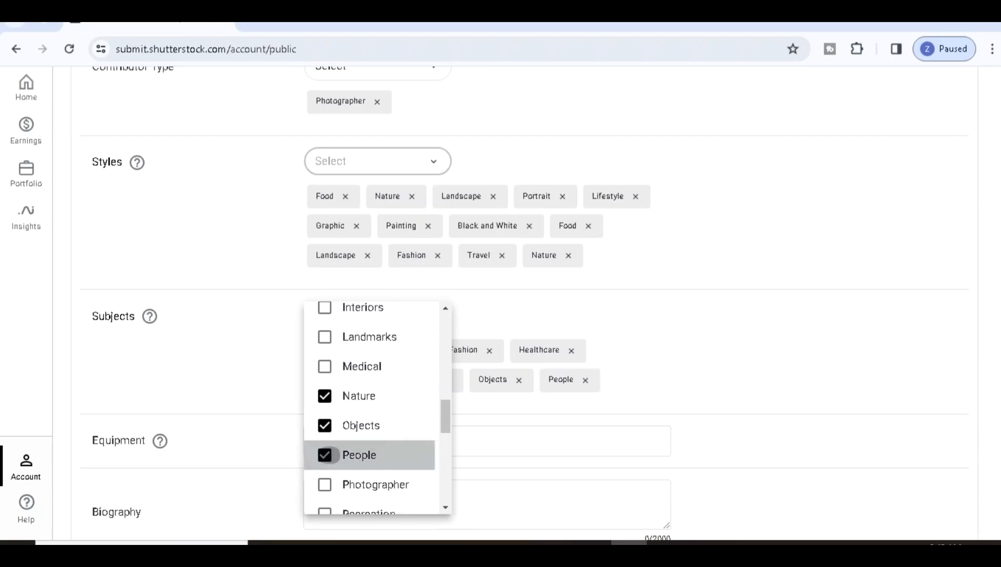
left_click(368, 484)
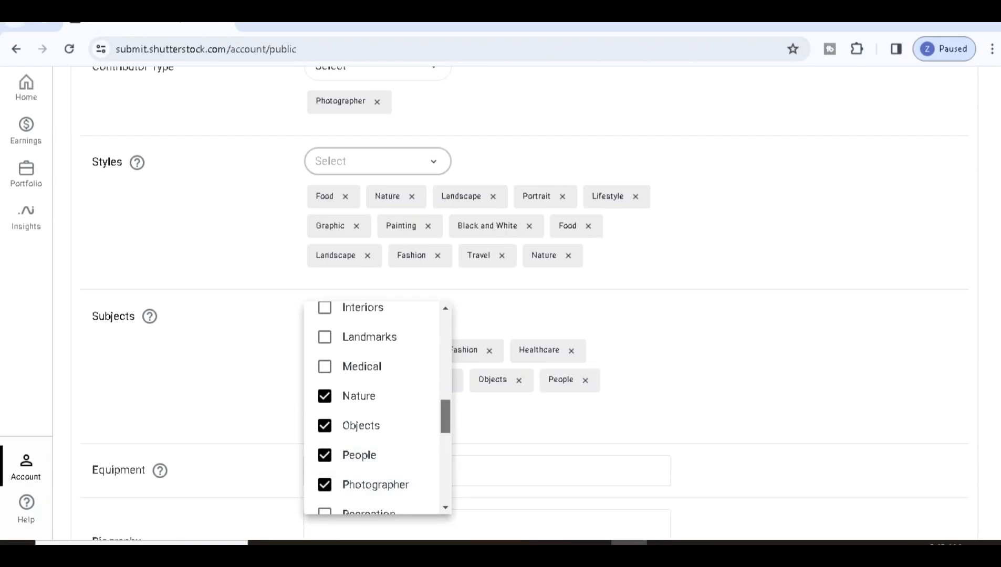
Add the subjects Travel, Wedding and Wildlife to the profile
scroll(368, 484, "down", 2)
scroll(378, 408, "down", 5)
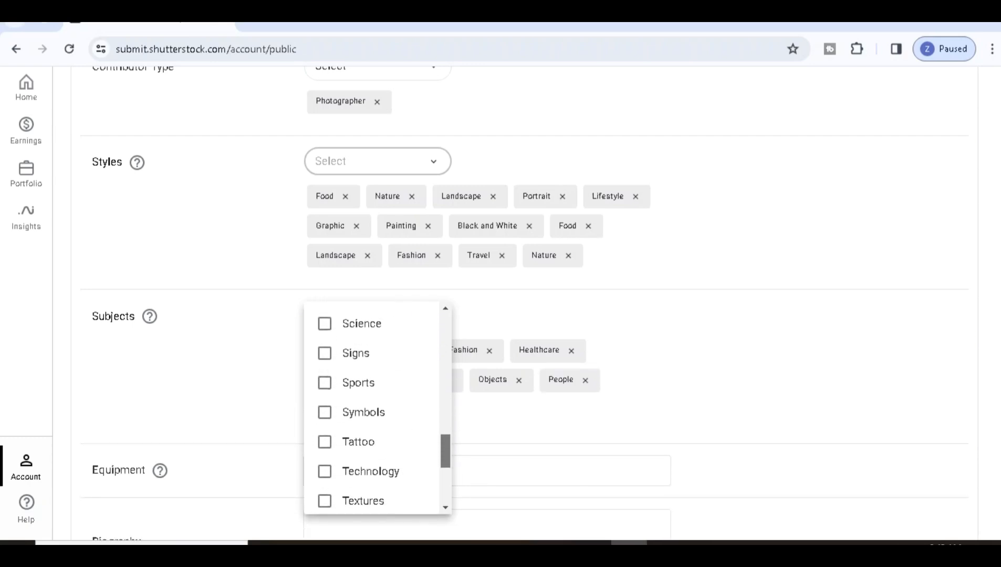
scroll(378, 408, "down", 1)
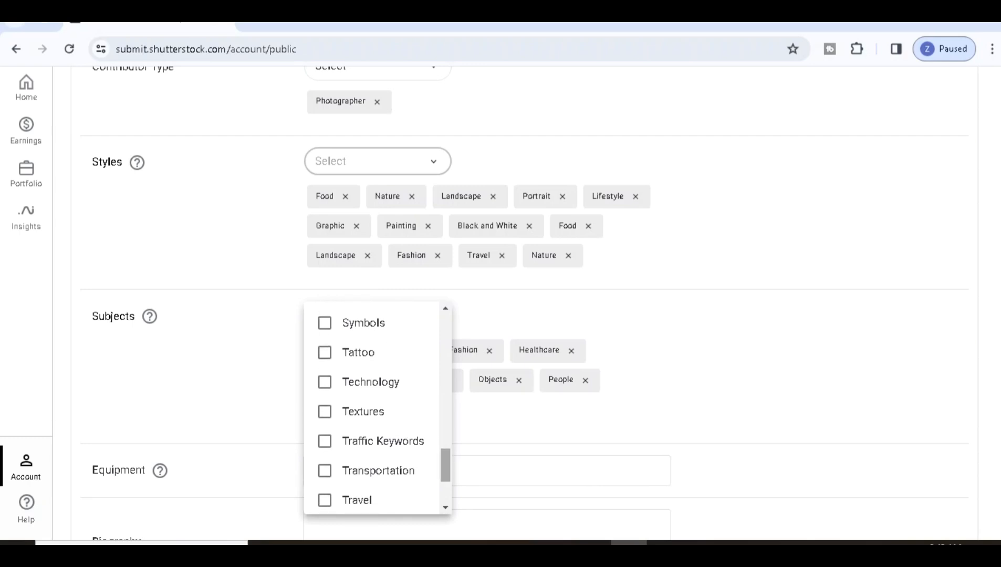
scroll(378, 408, "down", 3)
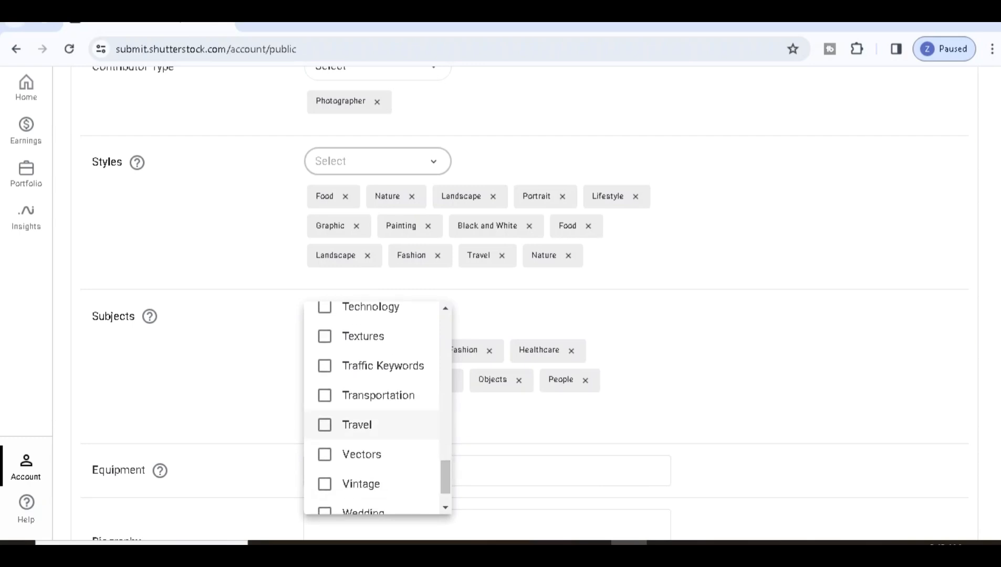
left_click(325, 425)
left_click_drag(445, 480, 445, 489)
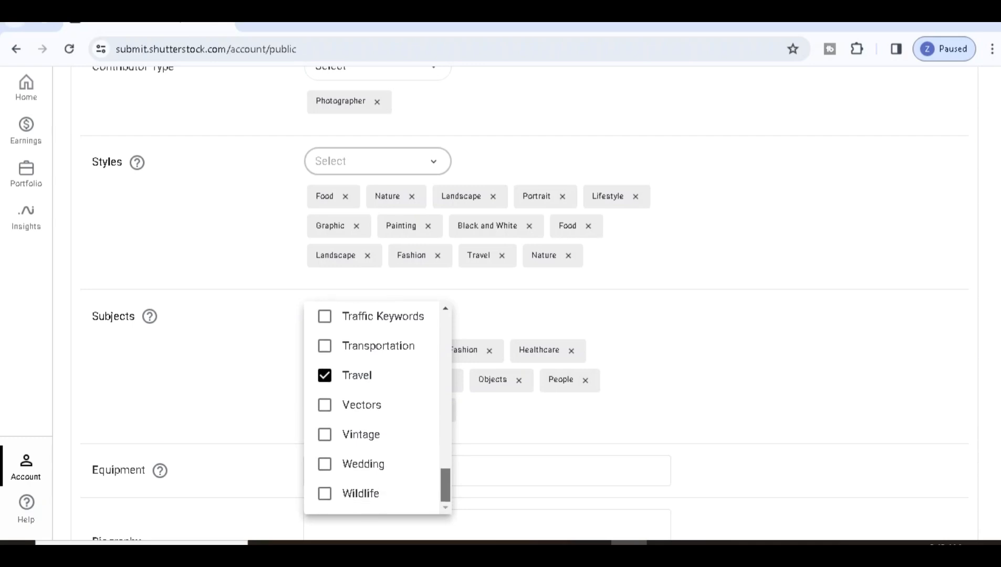
left_click(326, 466)
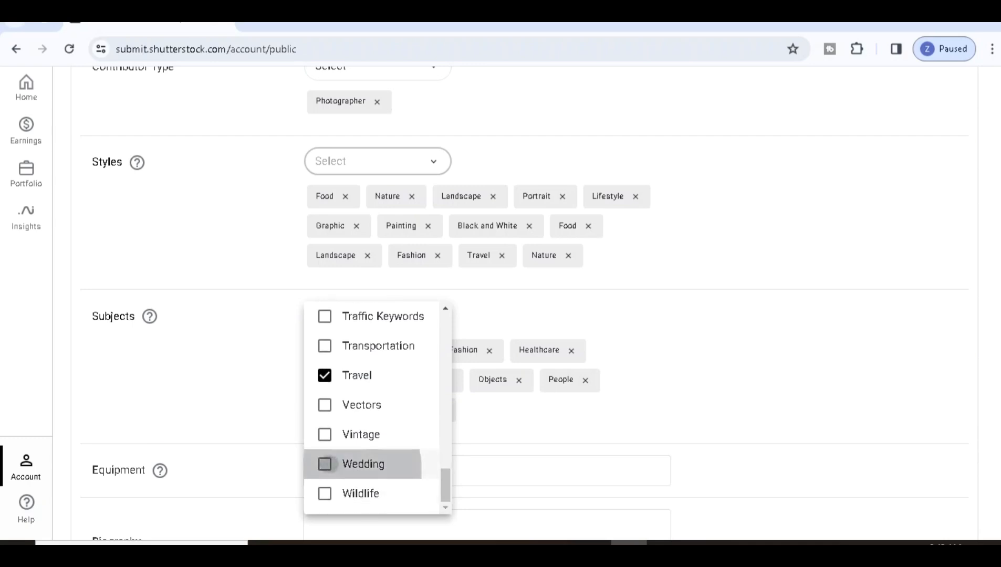
left_click(325, 494)
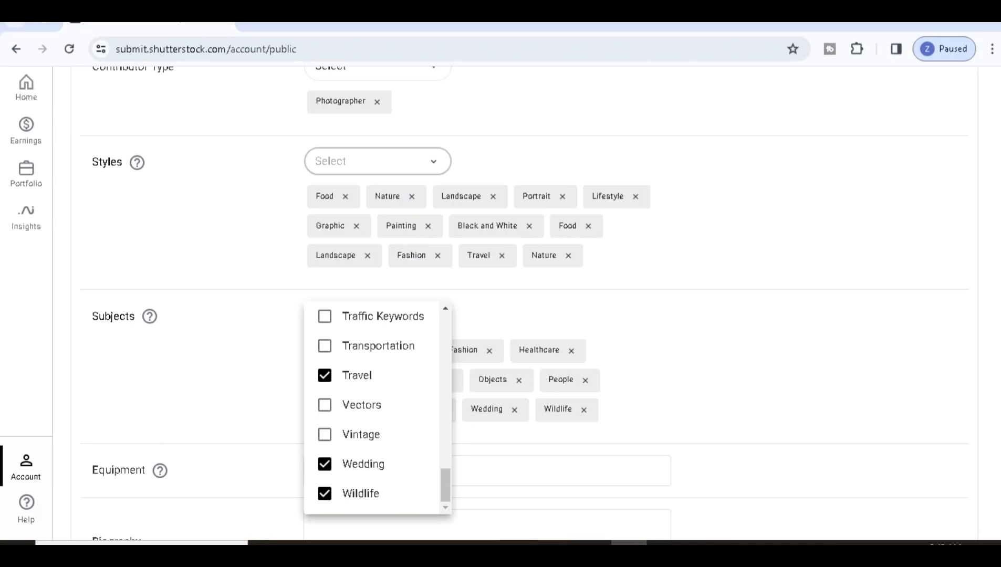
Review the full list of subject options from end to start, close it, and look over the remaining profile fields
scroll(377, 407, "up", 5)
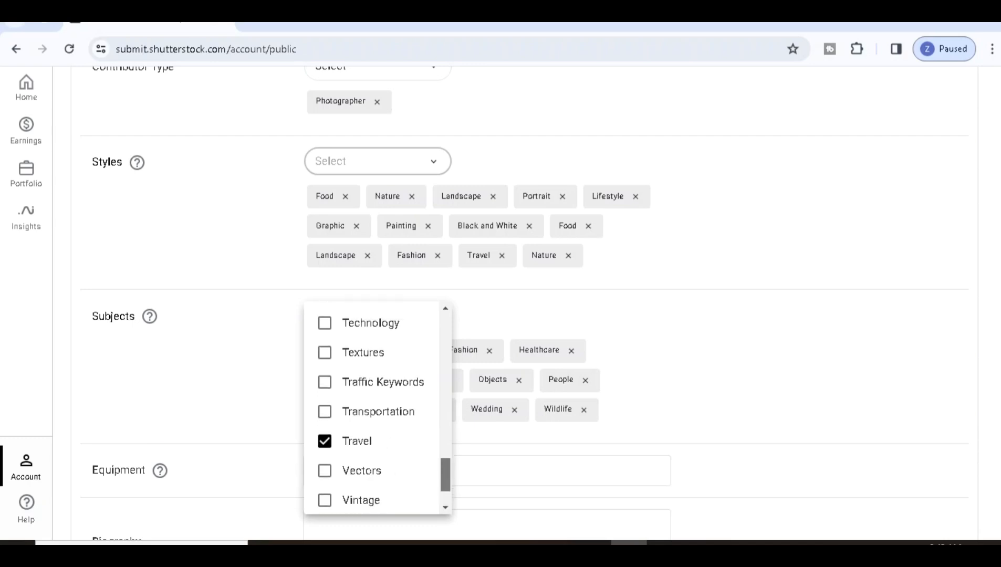
scroll(376, 407, "up", 3)
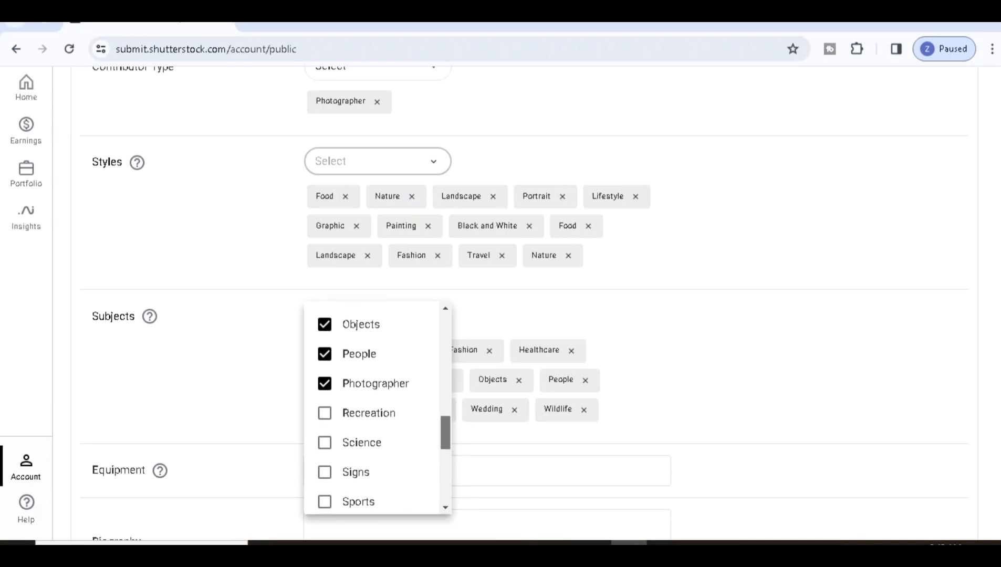
scroll(377, 407, "up", 4)
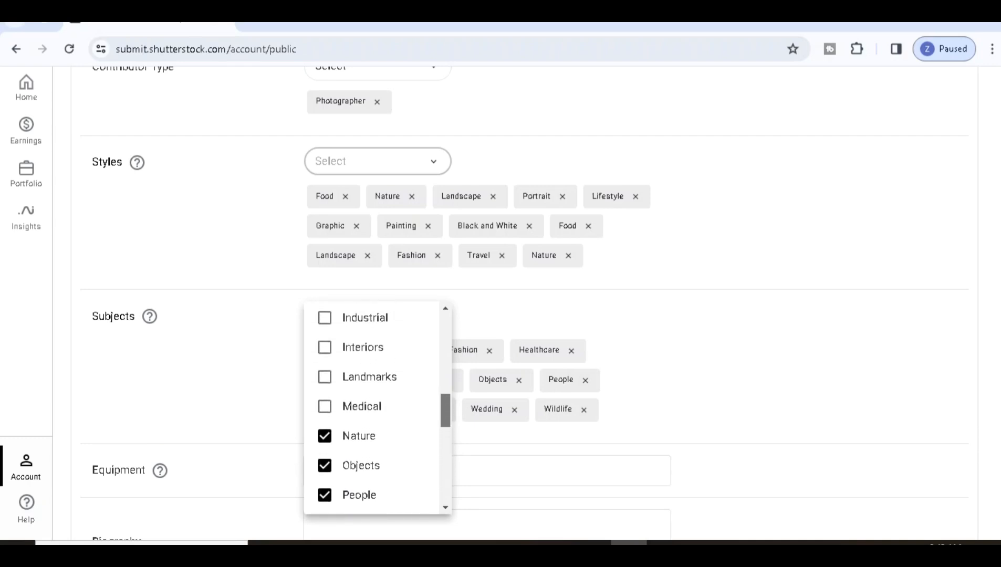
scroll(377, 406, "up", 4)
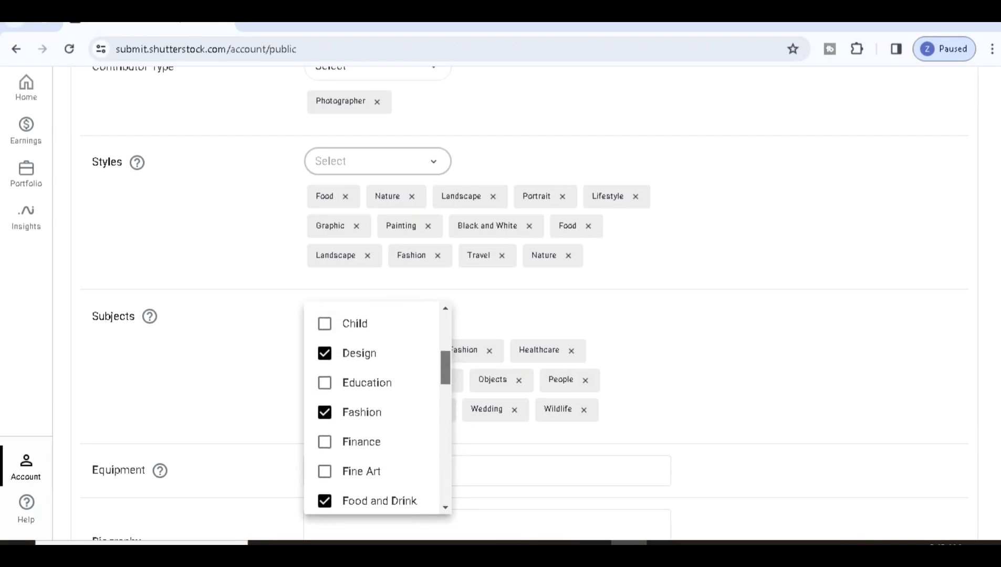
scroll(377, 407, "up", 4)
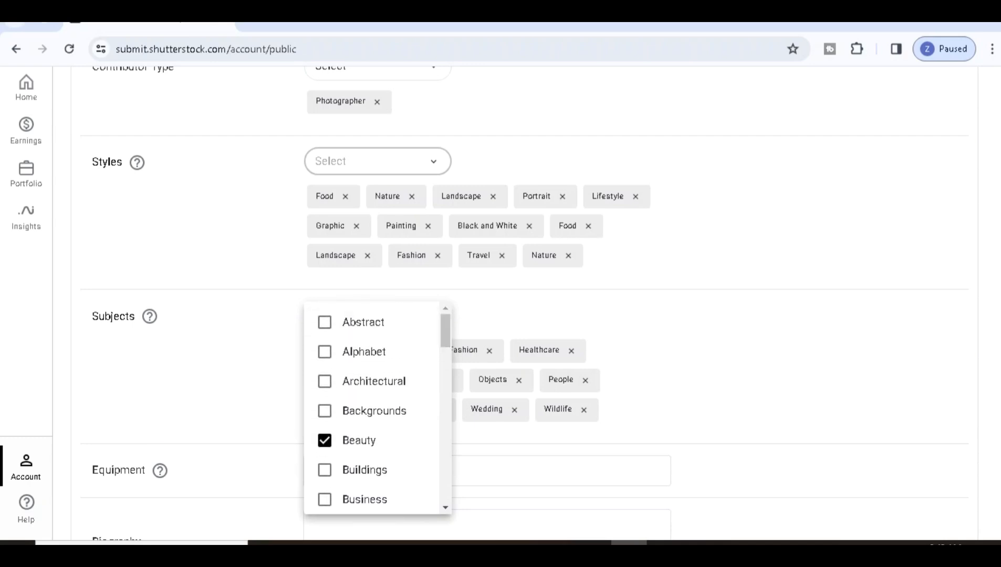
key("Escape")
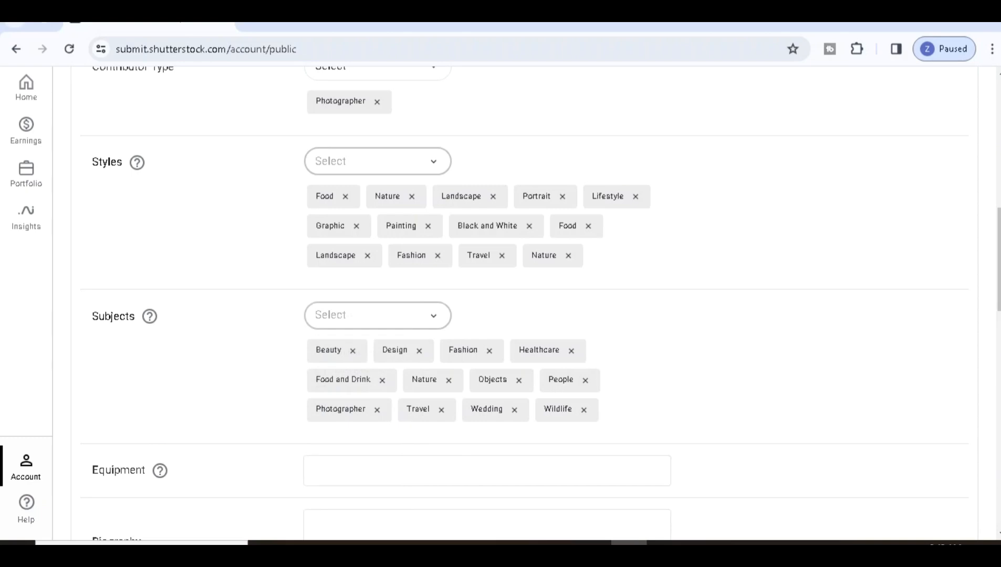
scroll(525, 304, "down", 3)
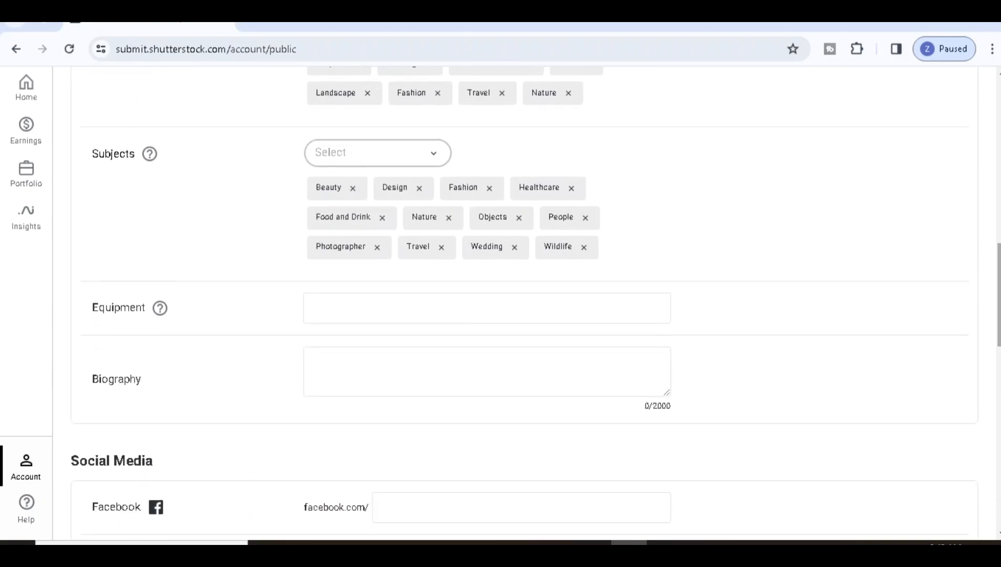
left_click(487, 309)
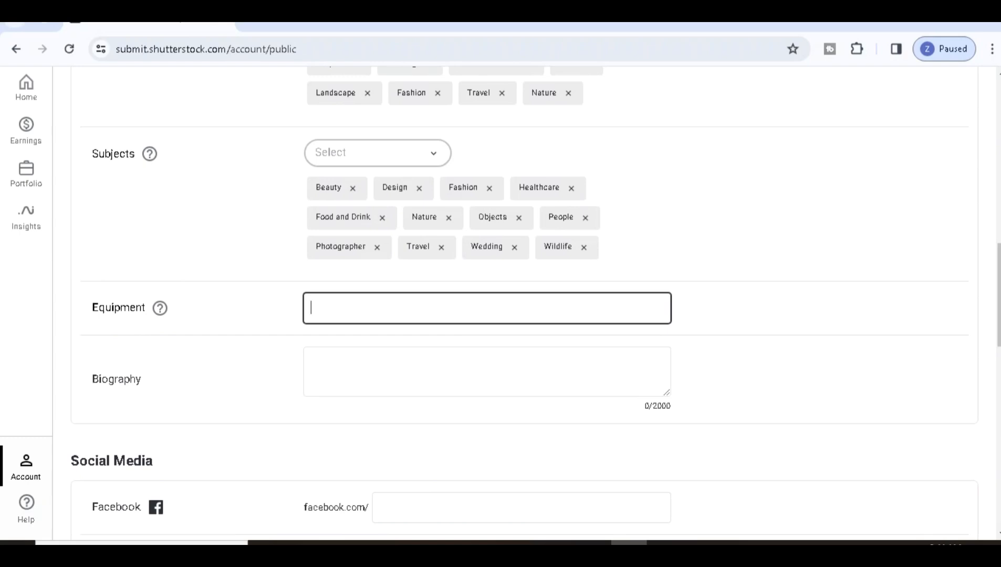
scroll(525, 304, "down", 2)
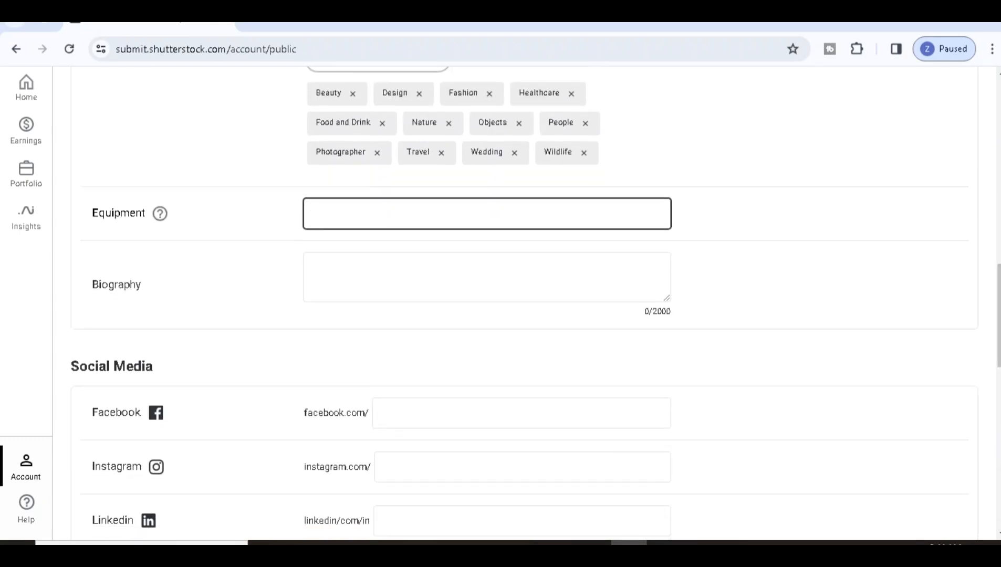
left_click(487, 277)
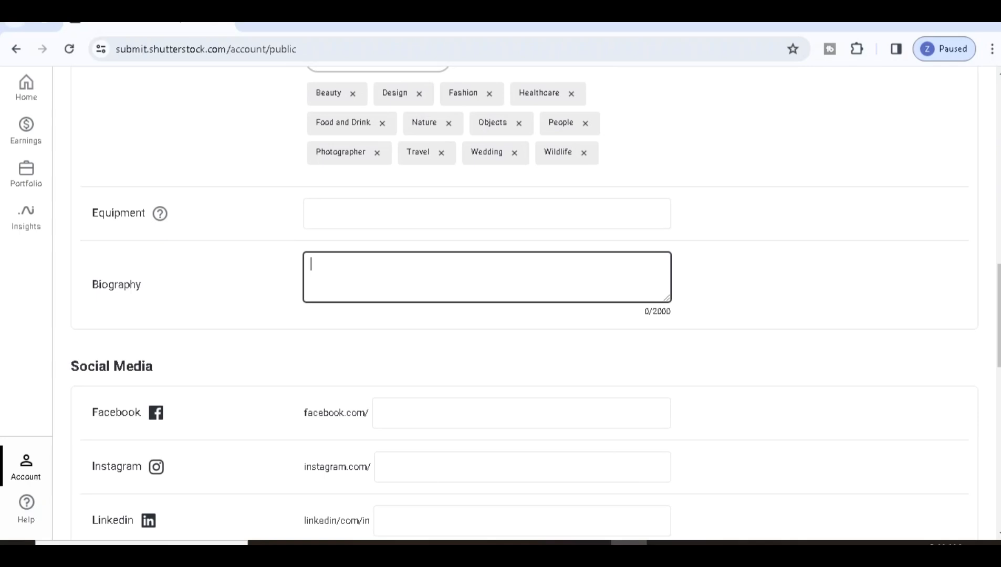
scroll(523, 301, "down", 2)
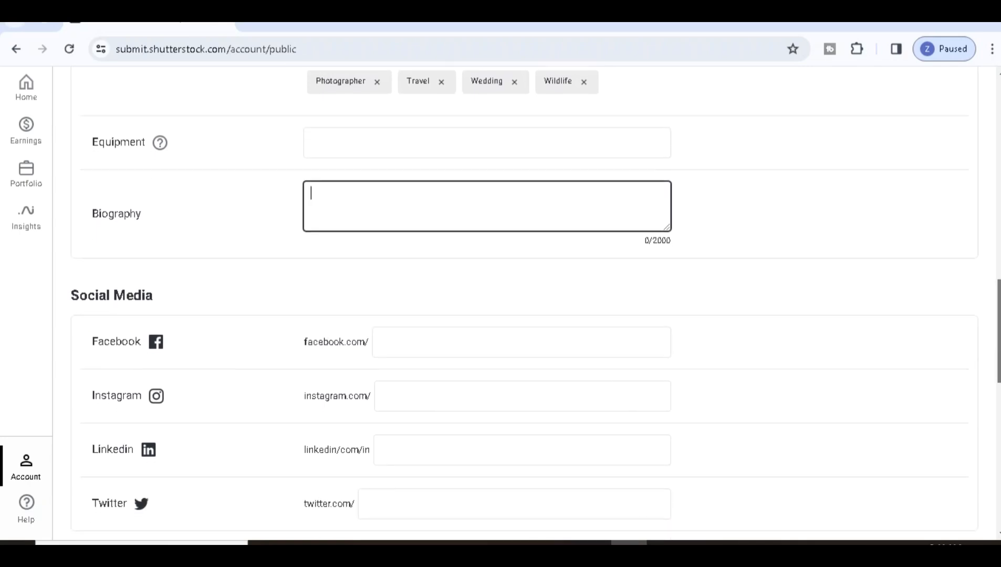
Switch to ChatGPT, copy the generated tagline and paste it into the Tagline field of the Shutterstock public profile
left_click_drag(999, 332, 998, 176)
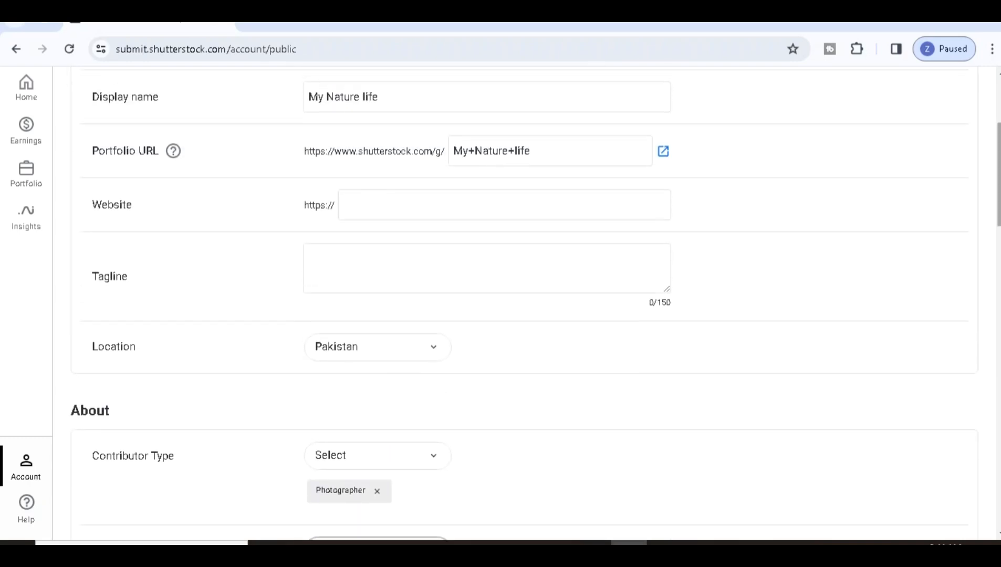
left_click(486, 267)
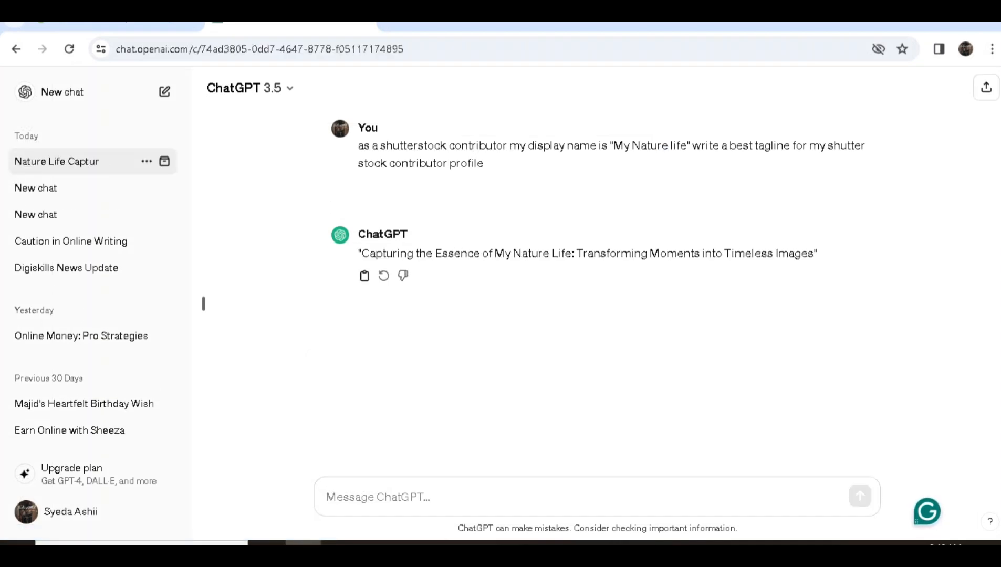
left_click(364, 275)
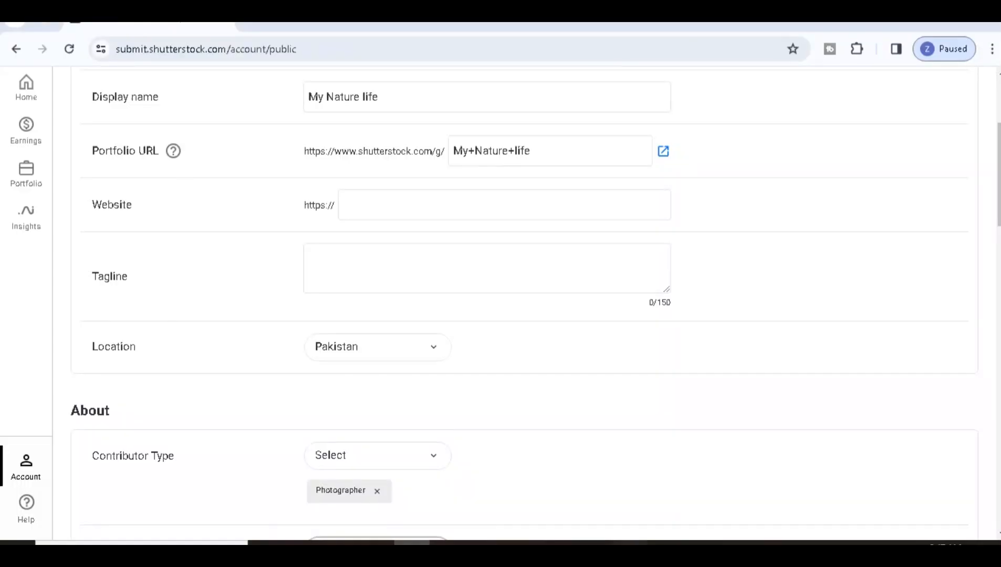
left_click(368, 267)
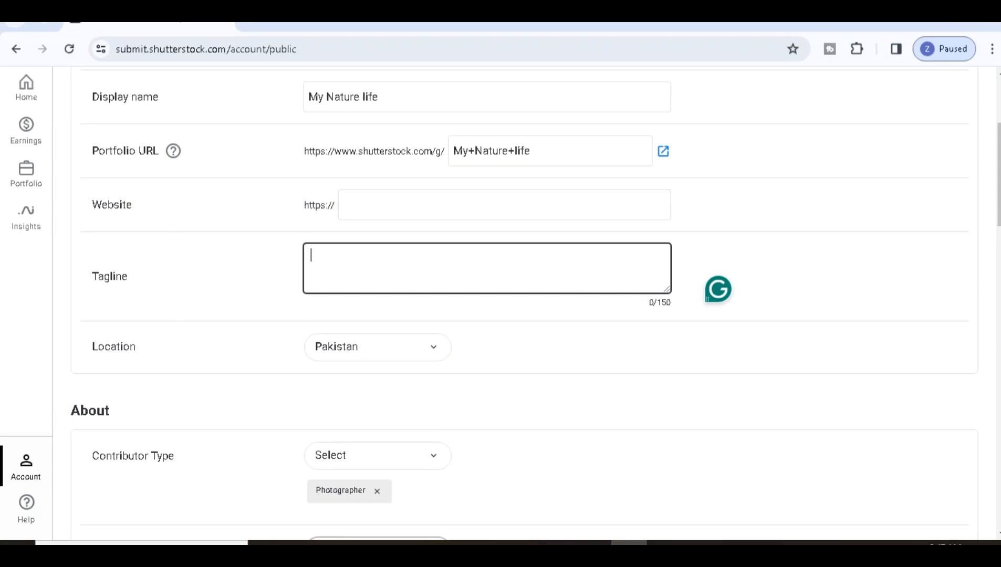
key("ctrl+v")
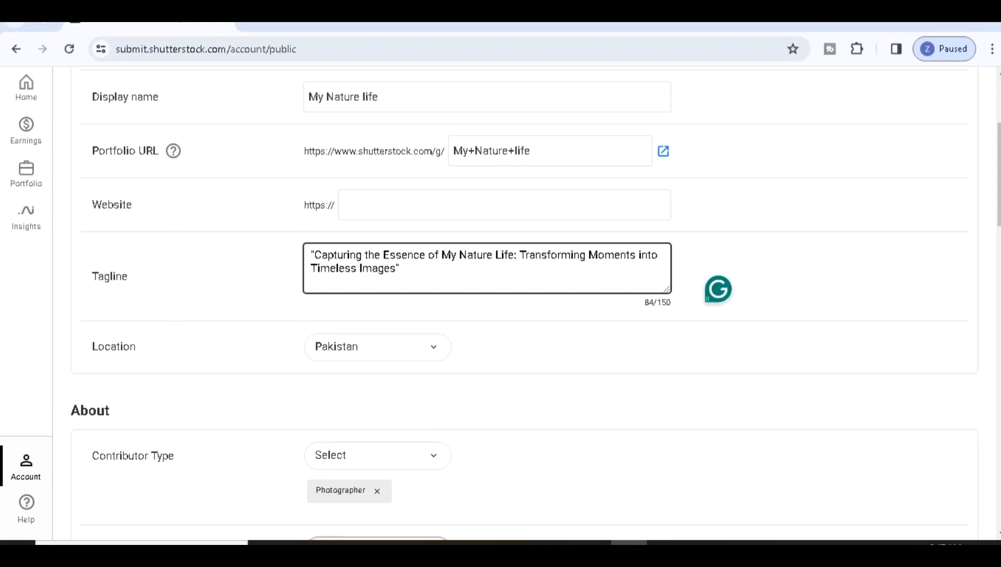
Switch to ChatGPT and edit the tagline prompt to request a best professional bio for the contributor profile, resubmitting it
scroll(525, 304, "down", 8)
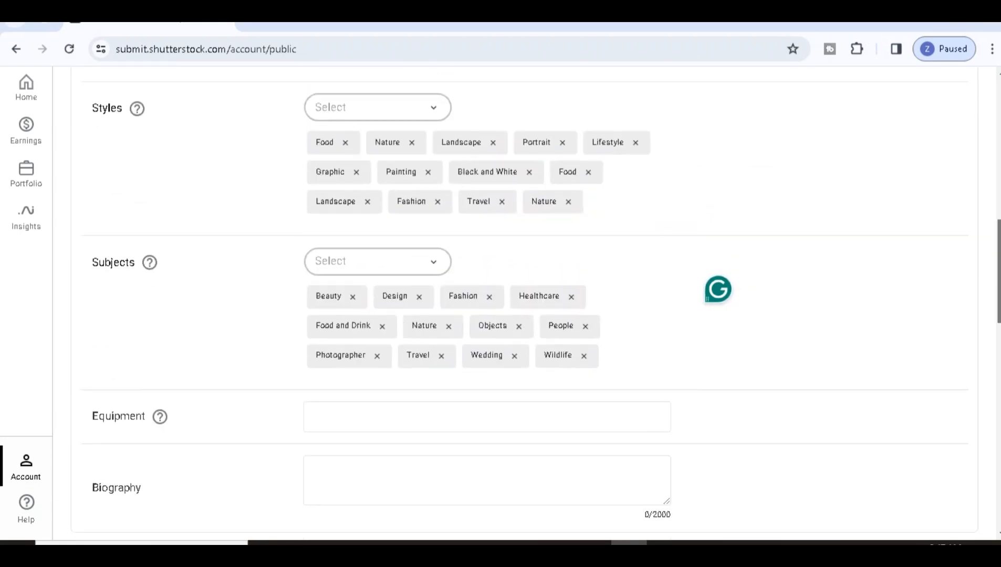
scroll(525, 305, "down", 3)
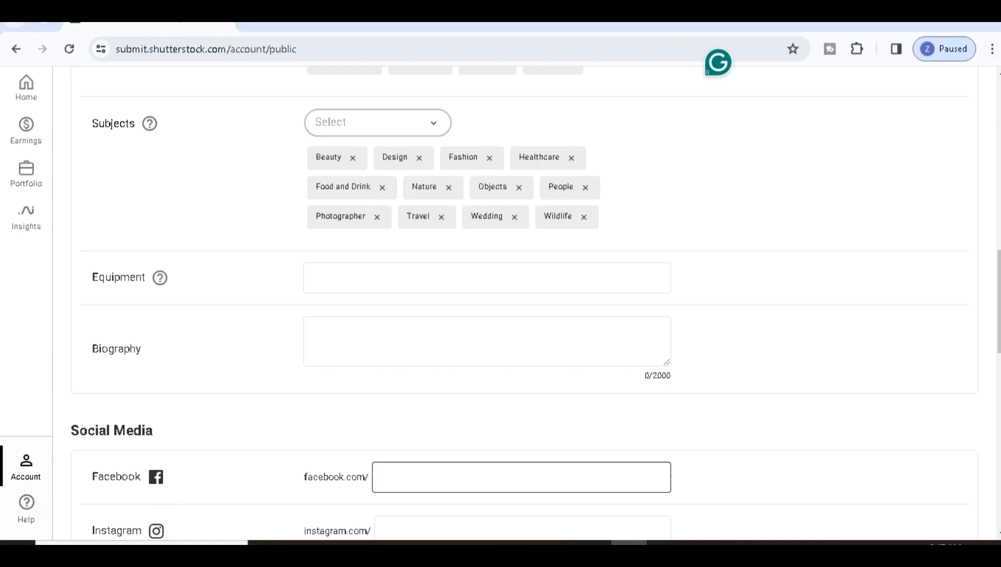
left_click(303, 552)
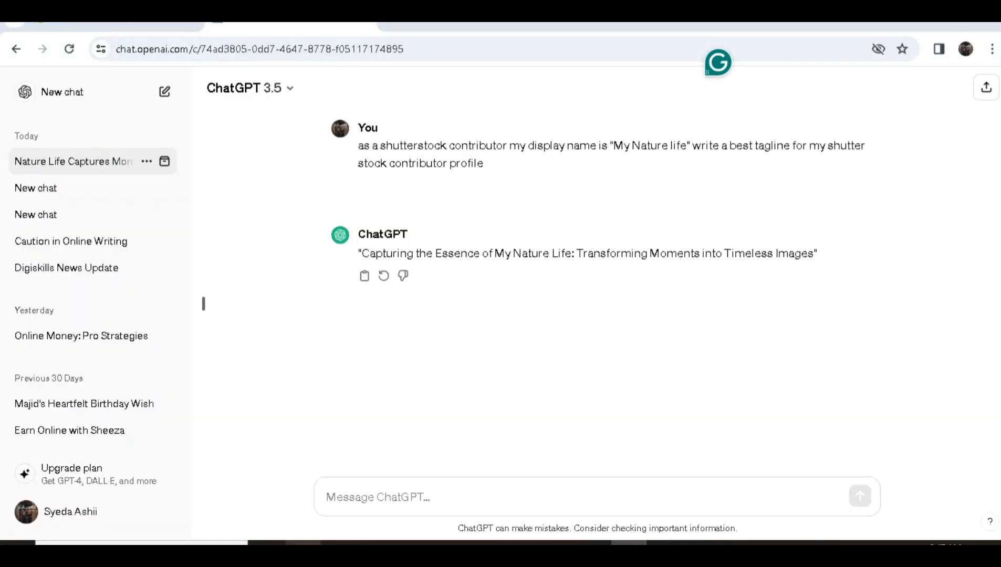
left_click(364, 202)
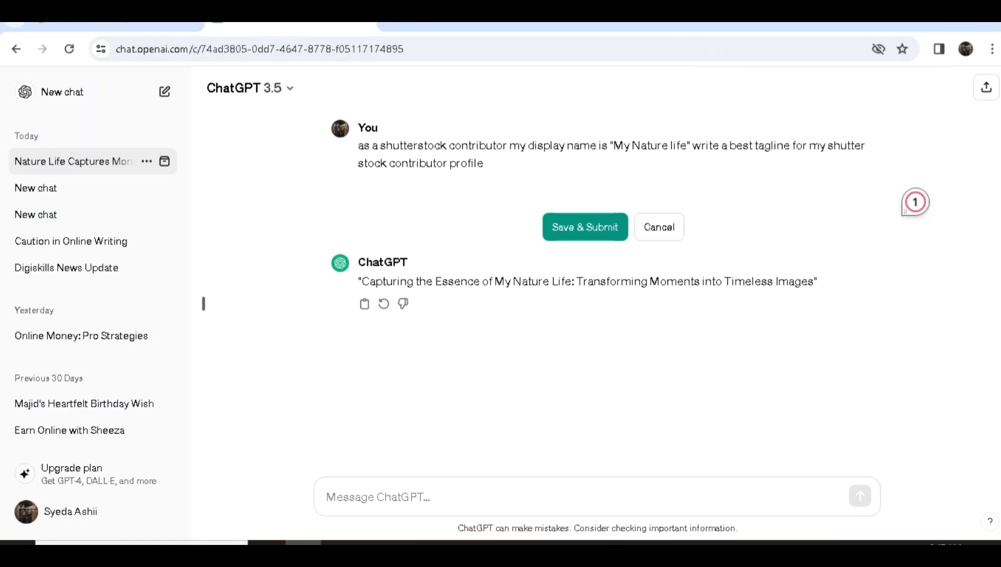
left_click(790, 145)
left_click_drag(790, 145, 728, 147)
key("BackSpace")
type("best pro")
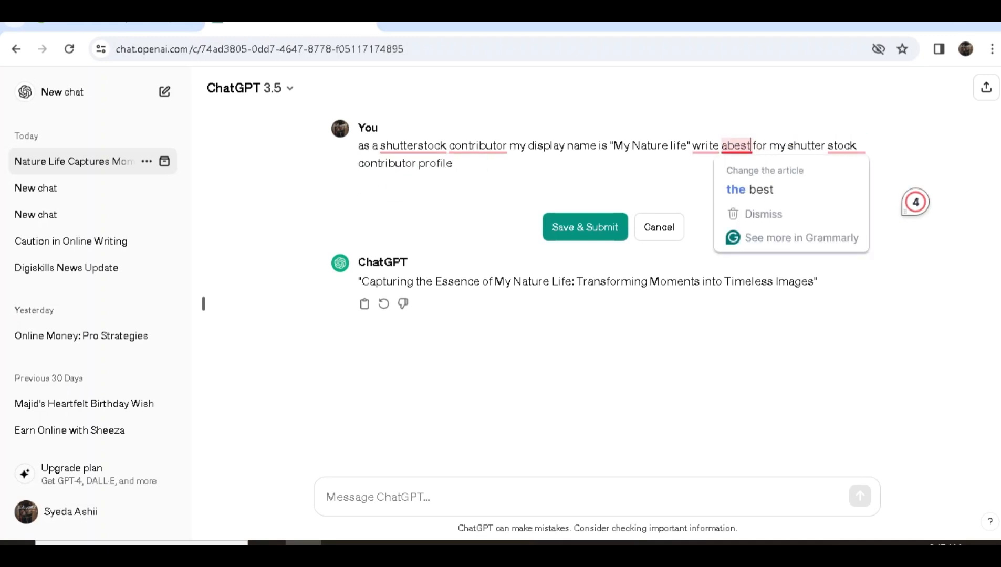
type("fees")
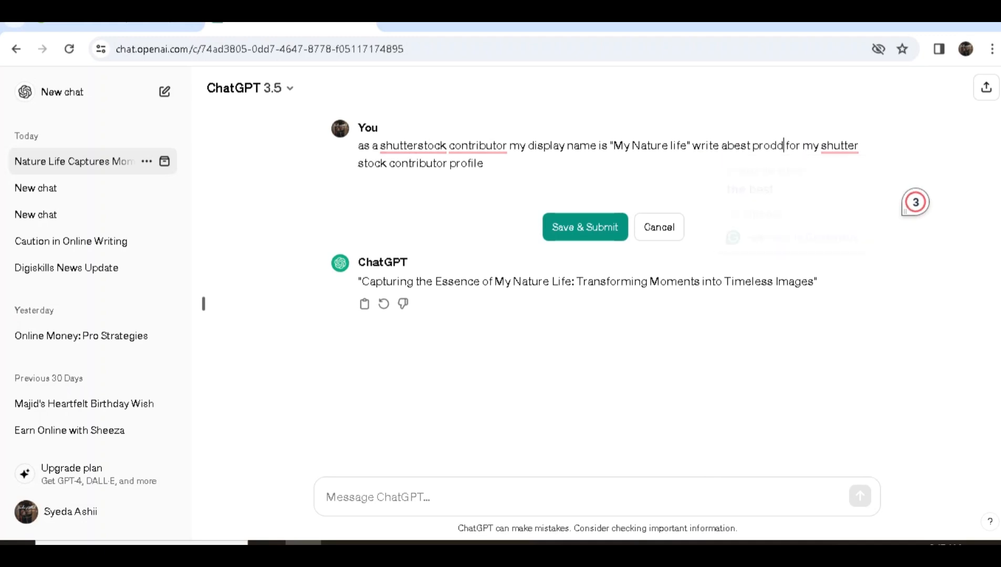
type("ional ")
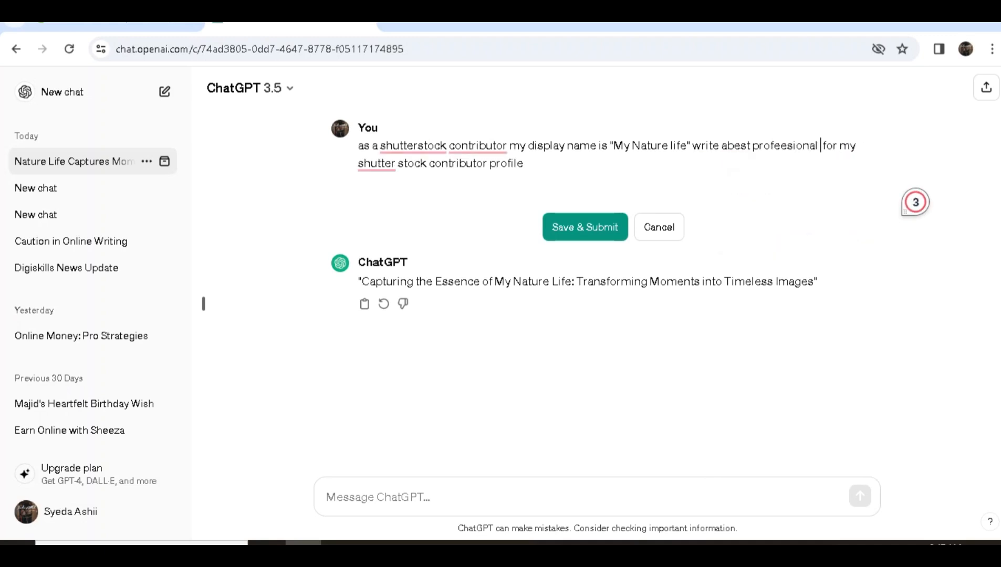
type("bio")
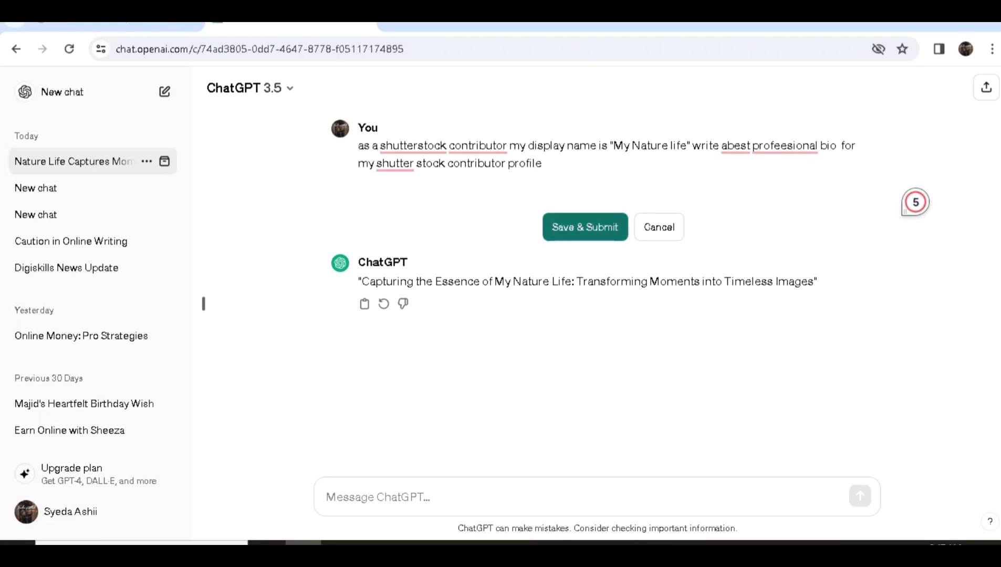
left_click(585, 227)
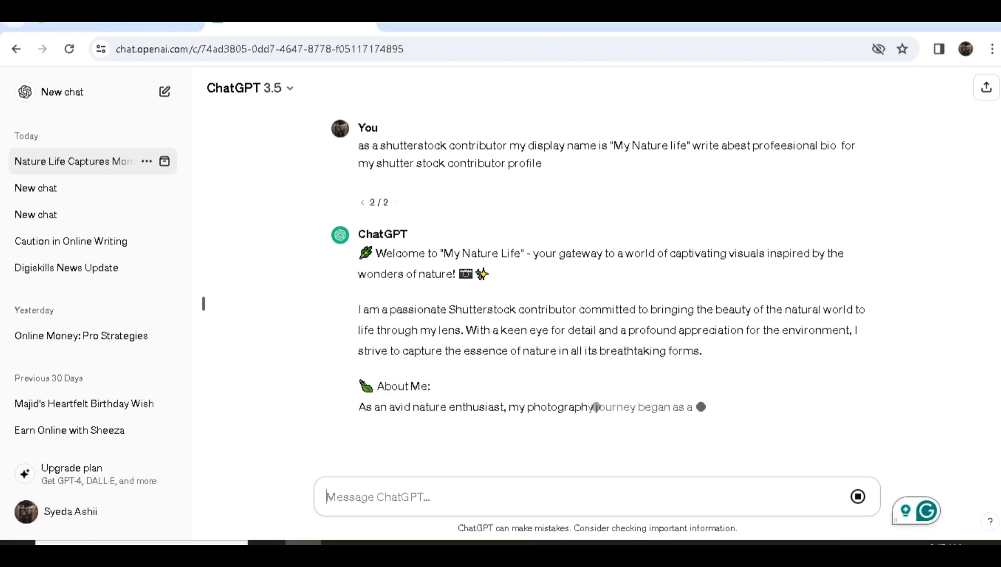
Ask ChatGPT to revise the bio with the message "make it more refine short and simple"
type("m")
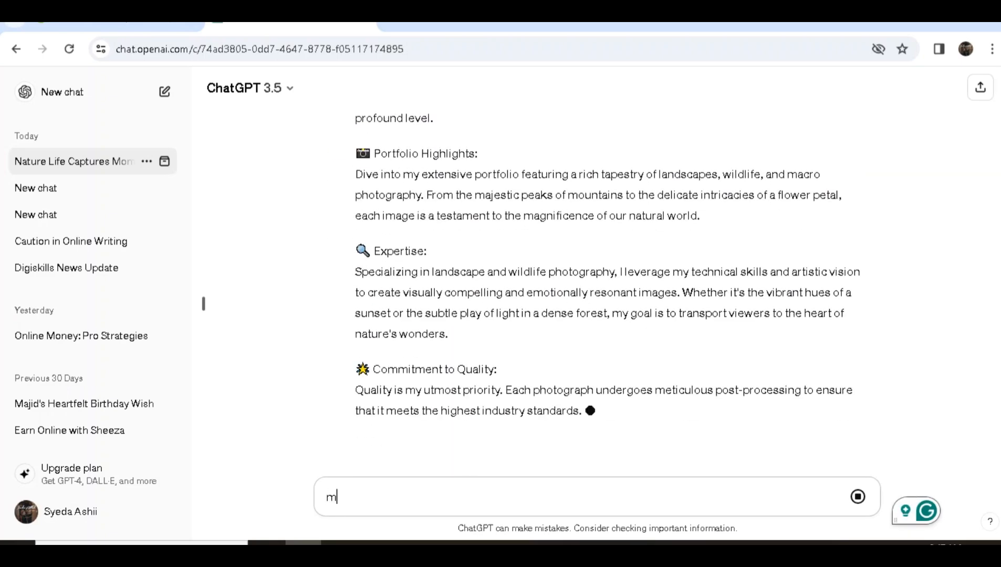
type("ake it more refine sho")
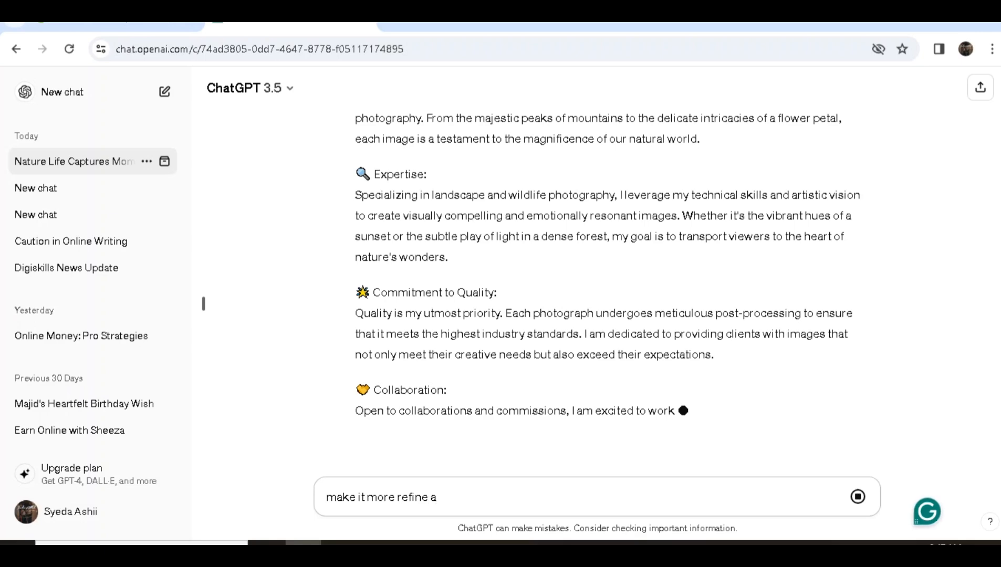
type("rt and simple")
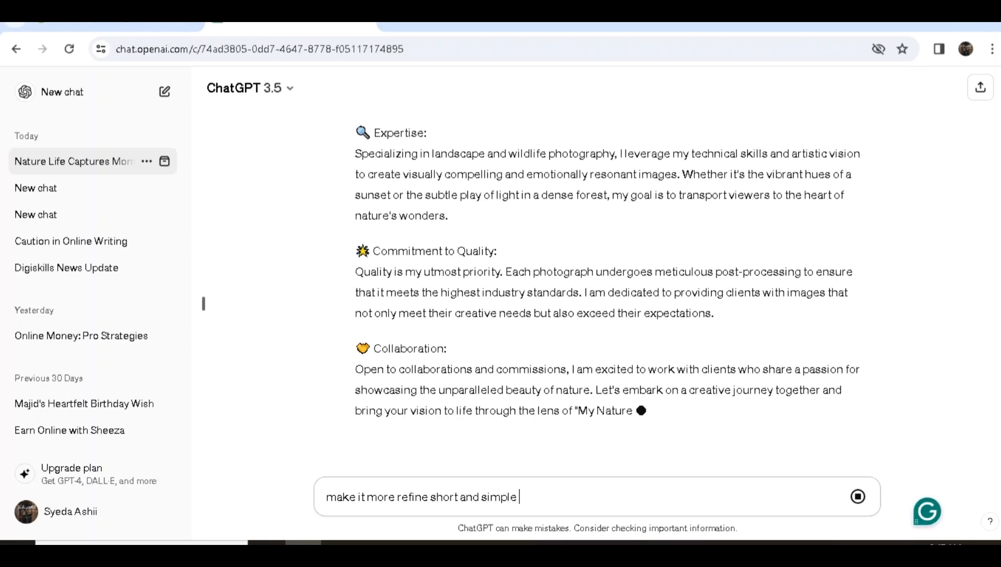
key("Return")
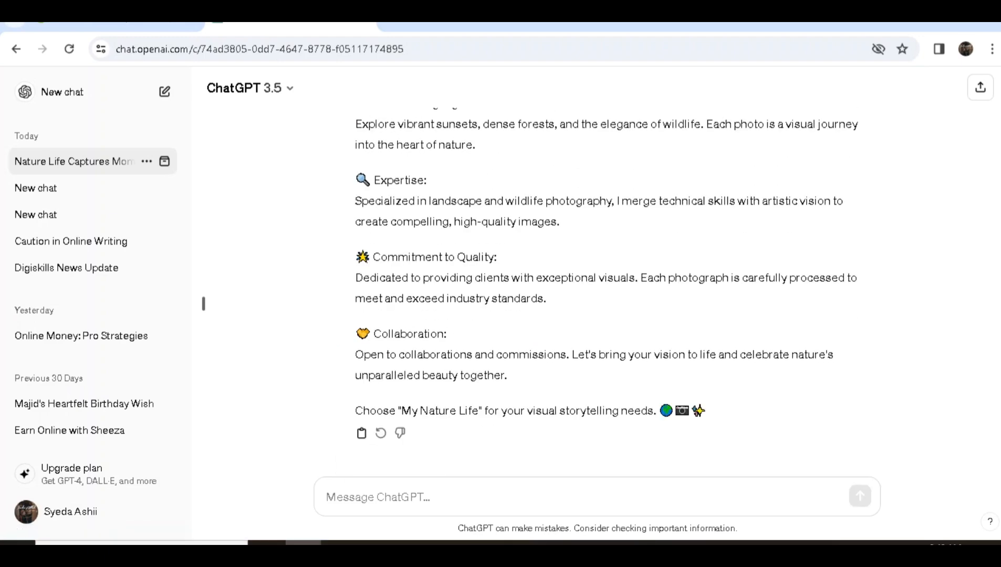
Send ChatGPT the follow-up request "make it more shorter" for the bio
type("make it more s")
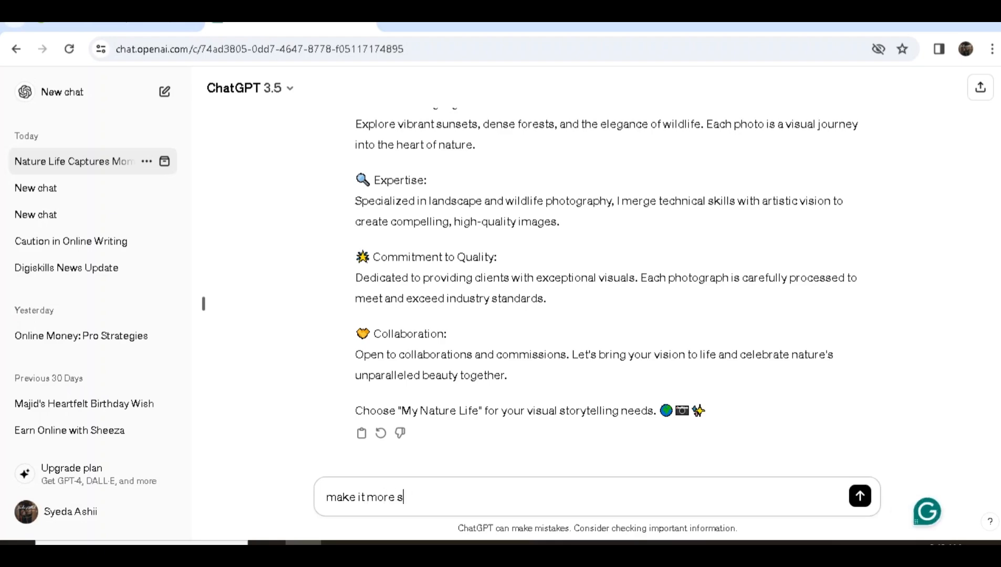
type("horter")
key("Return")
Search Google for "quillbot" in a new browser tab and open the QuillBot paraphrasing tool
key("ctrl+t")
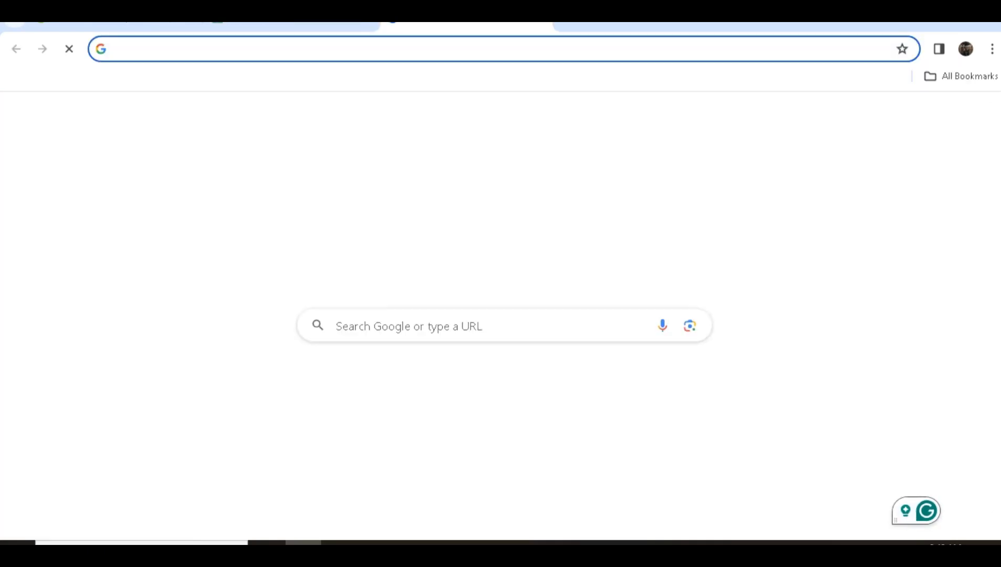
type("quillbot")
key("Return")
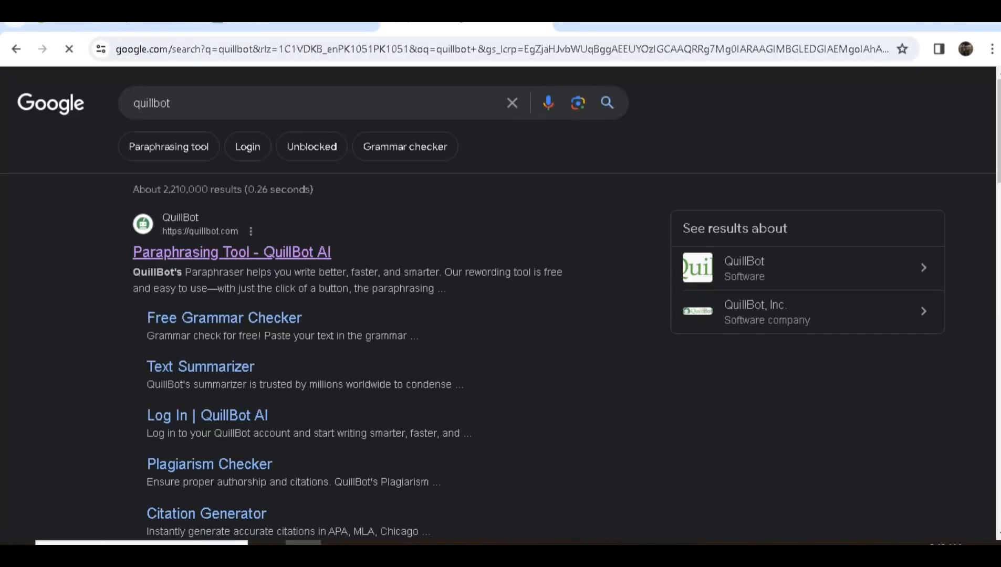
Copy the complete shortened bio from ChatGPT, paste it into QuillBot's Paraphraser and paraphrase it in Standard mode
left_click(292, 24)
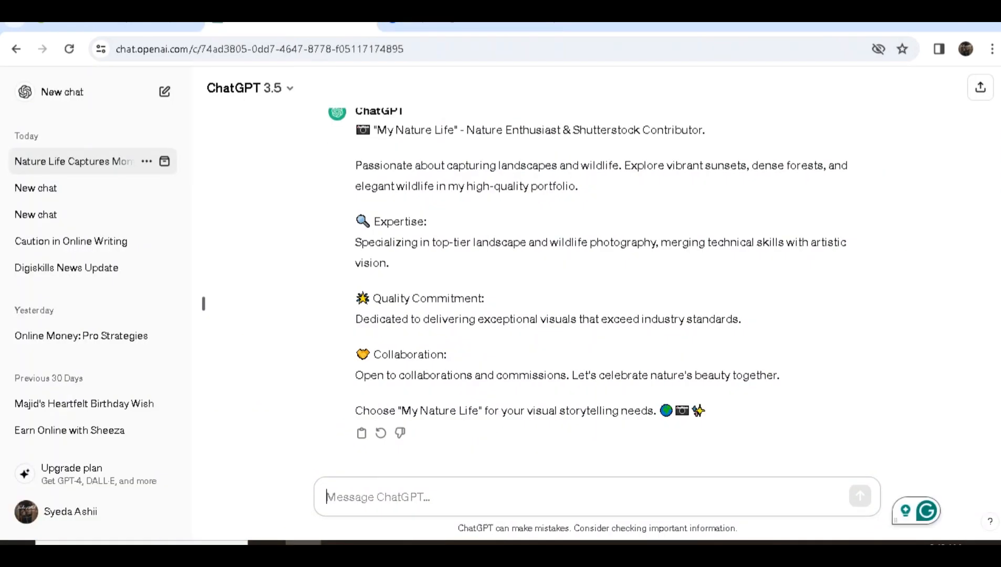
left_click_drag(356, 130, 707, 412)
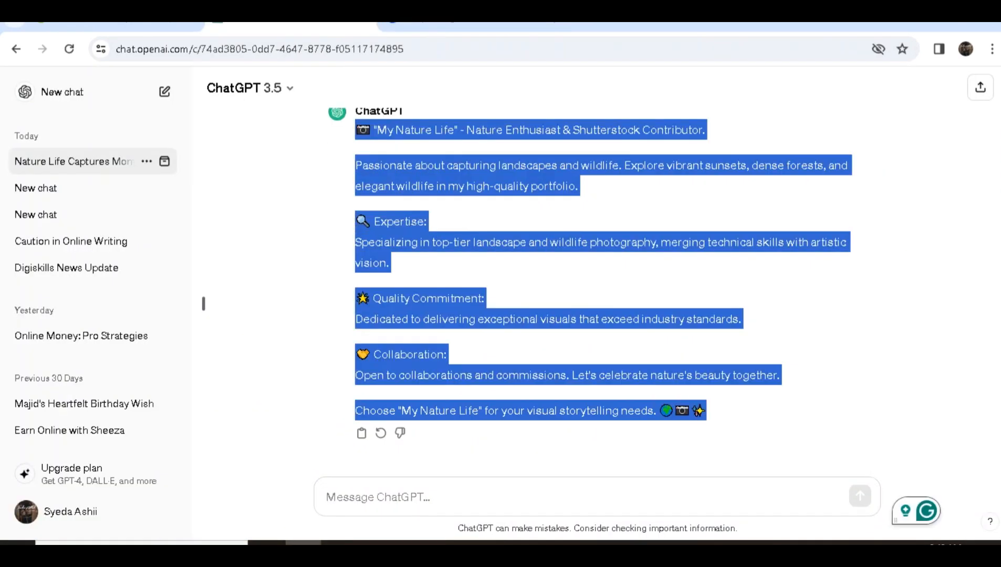
type("dont include")
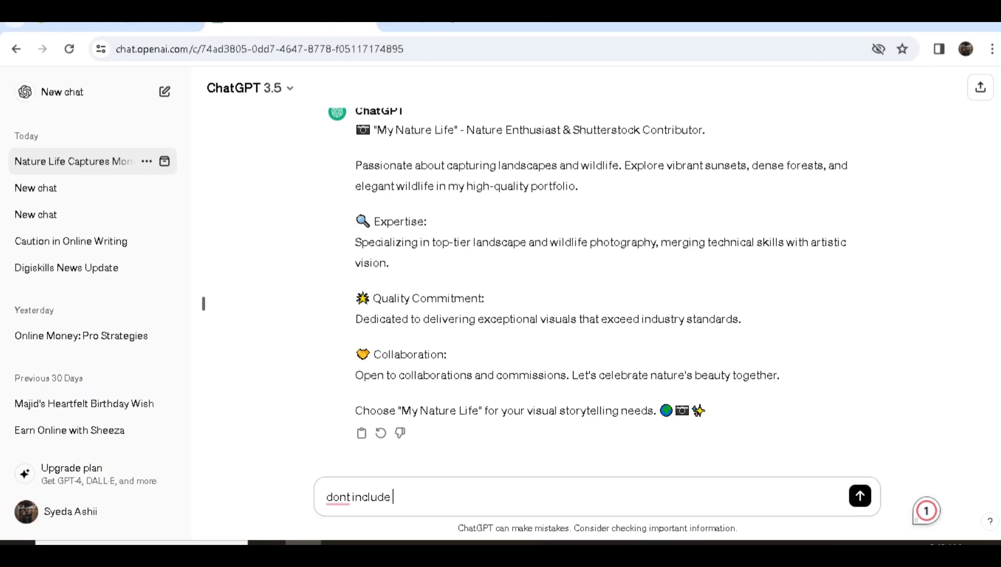
key("ctrl+Tab")
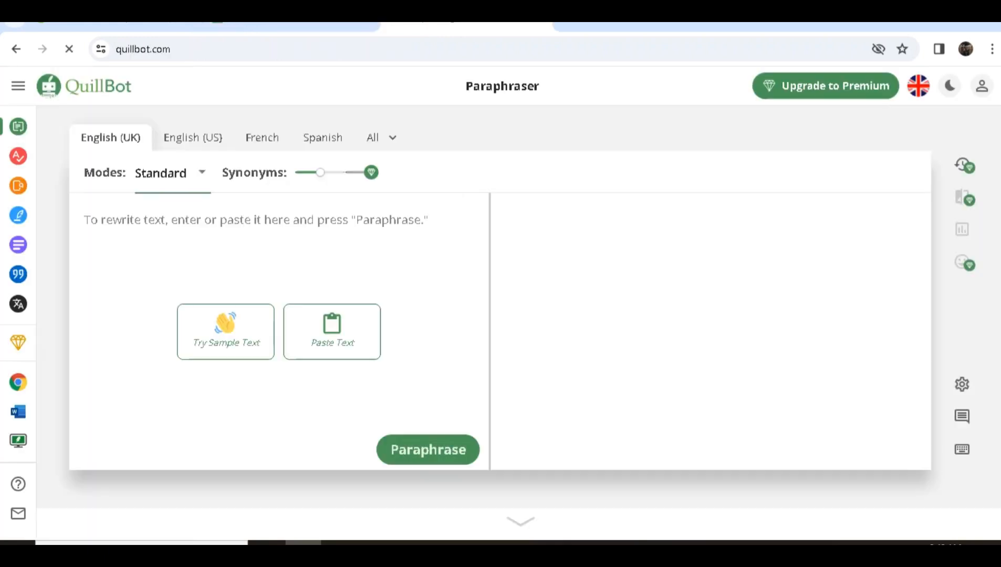
key("ctrl+v")
key("ctrl+Return")
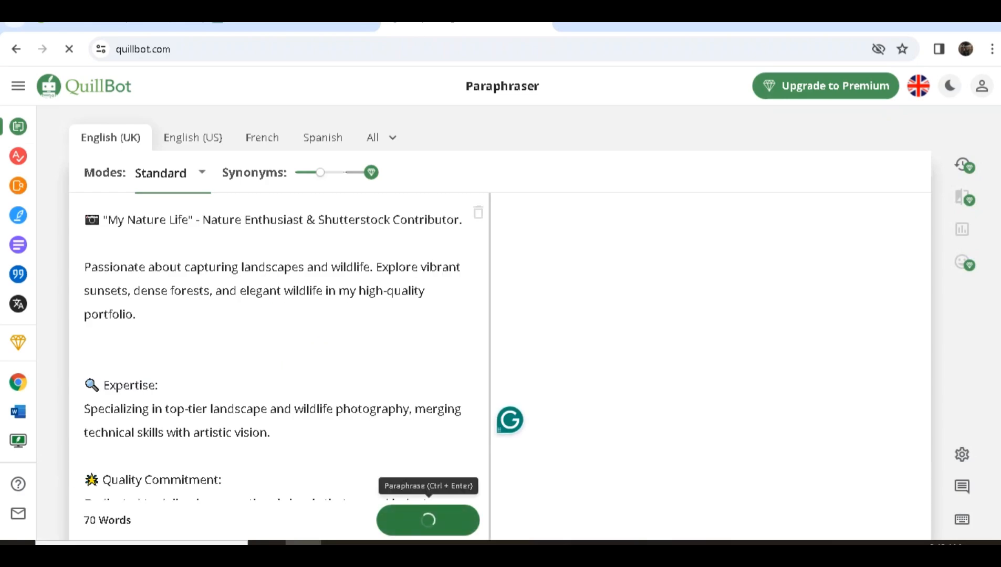
Rephrase the opening sentence in QuillBot with the Standard alternative ending "enthusiast for the natural world", and copy the full paraphrased bio
key("alt+Tab")
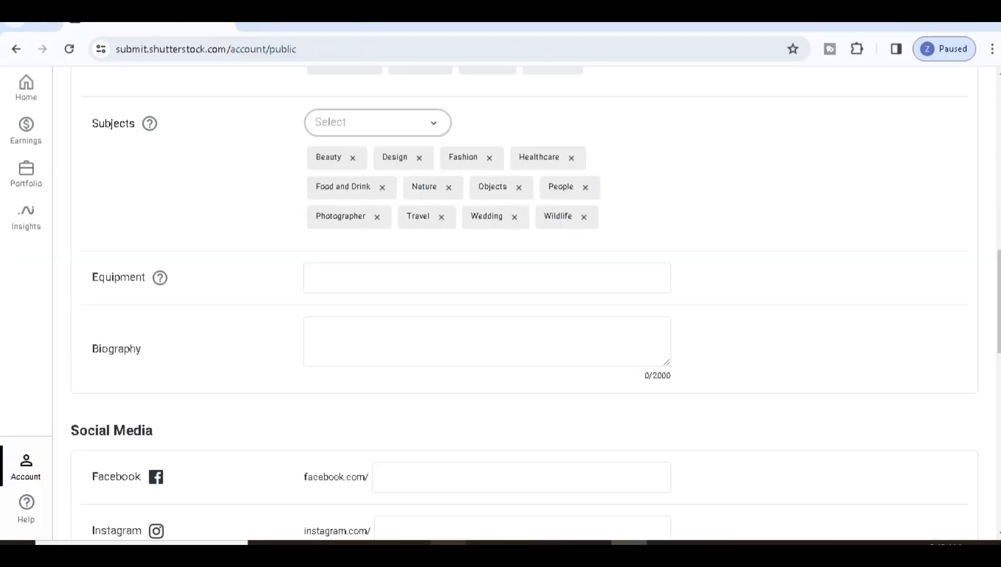
left_click(303, 544)
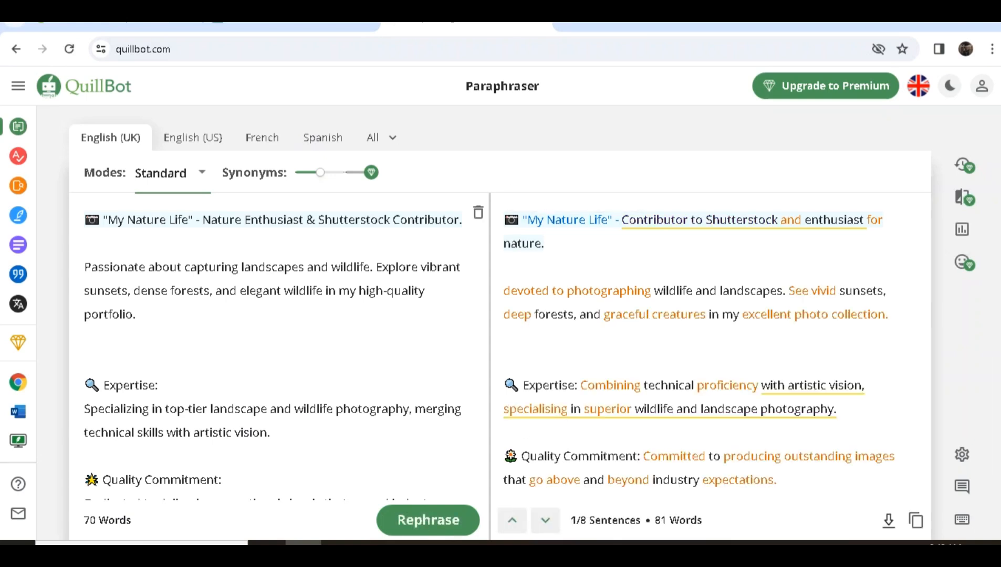
left_click(539, 198)
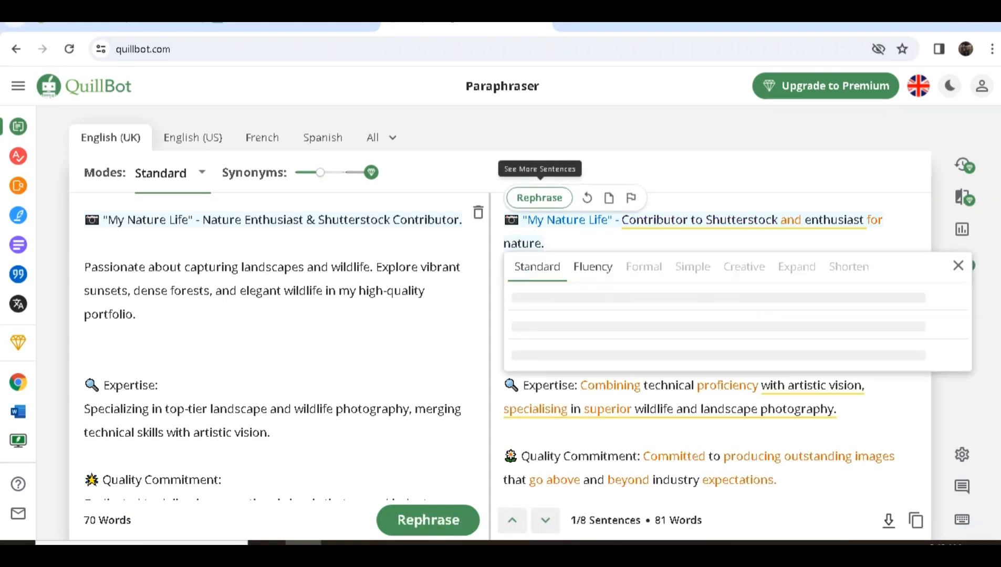
left_click(714, 294)
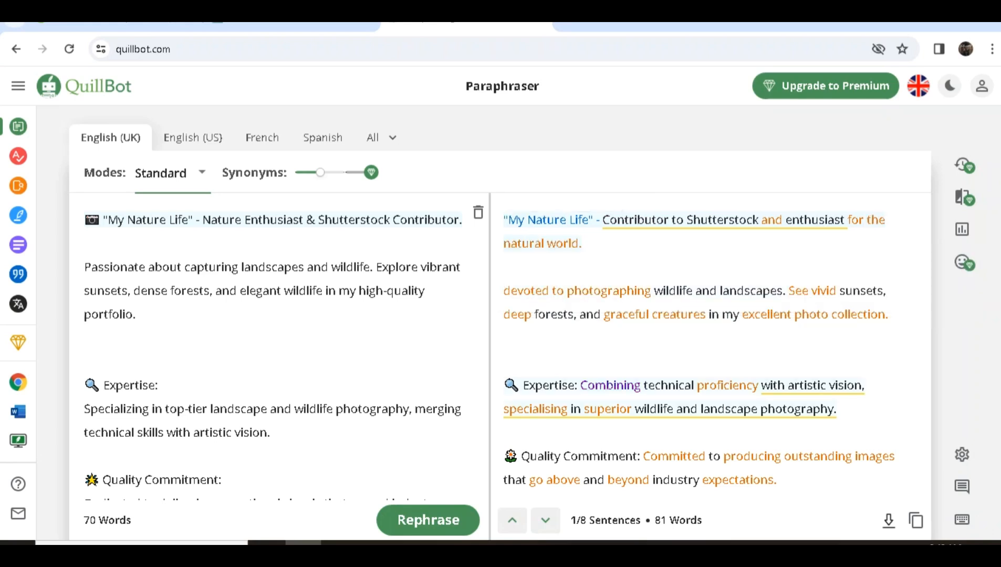
left_click(916, 520)
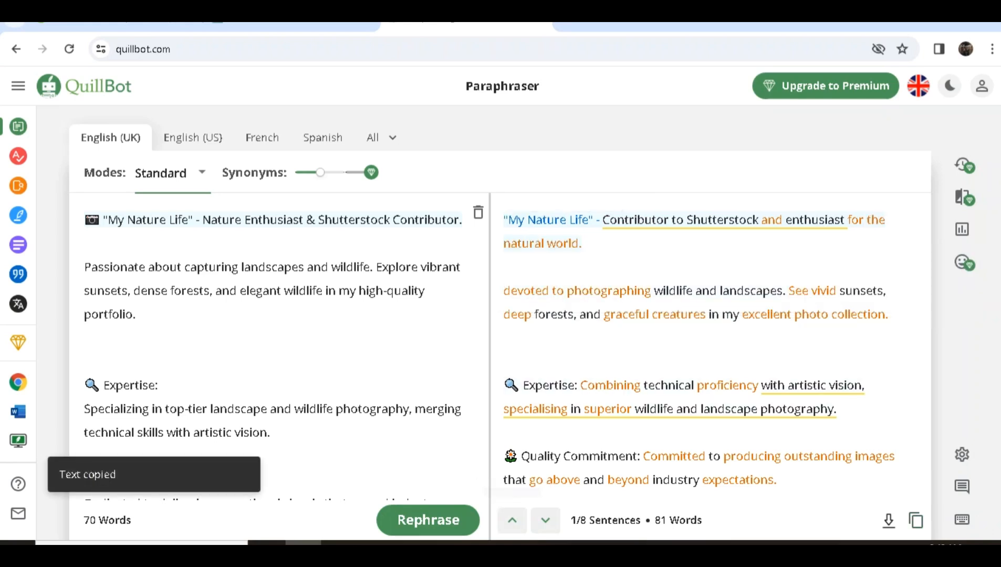
Switch back to the Shutterstock public profile page and paste the copied paraphrased bio into the Biography field
left_click(628, 542)
left_click(487, 341)
key("ctrl+v")
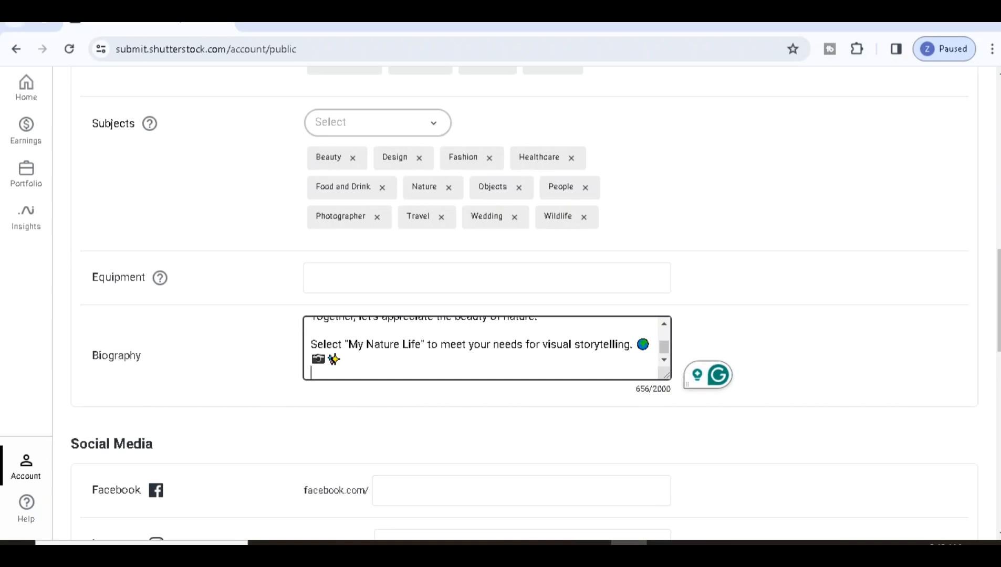
Accept Grammarly's spelling correction "specializing" in the Biography text and dismiss the premium suggestions
scroll(487, 347, "up", 5)
left_click_drag(663, 336, 664, 349)
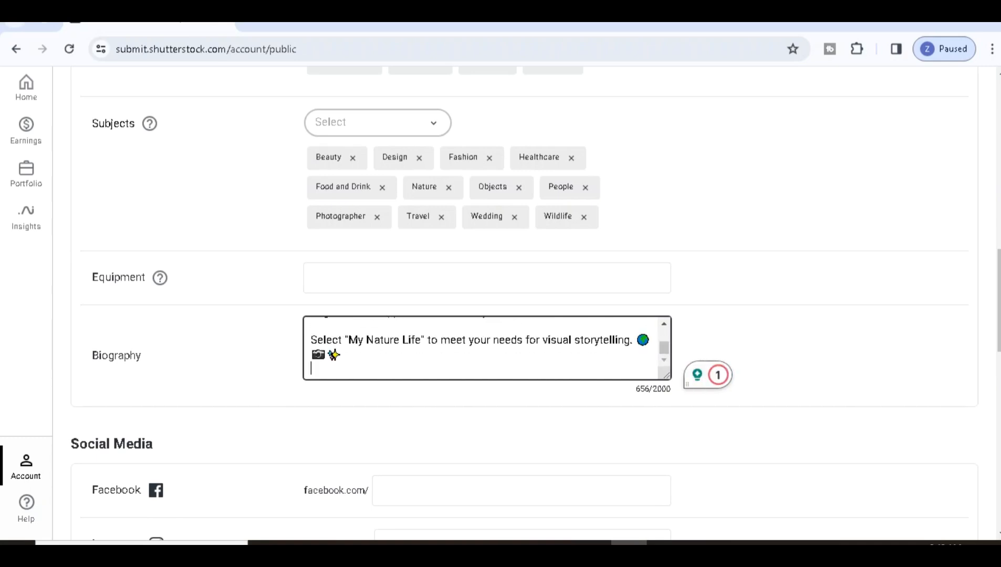
scroll(487, 347, "up", 2)
left_click(717, 374)
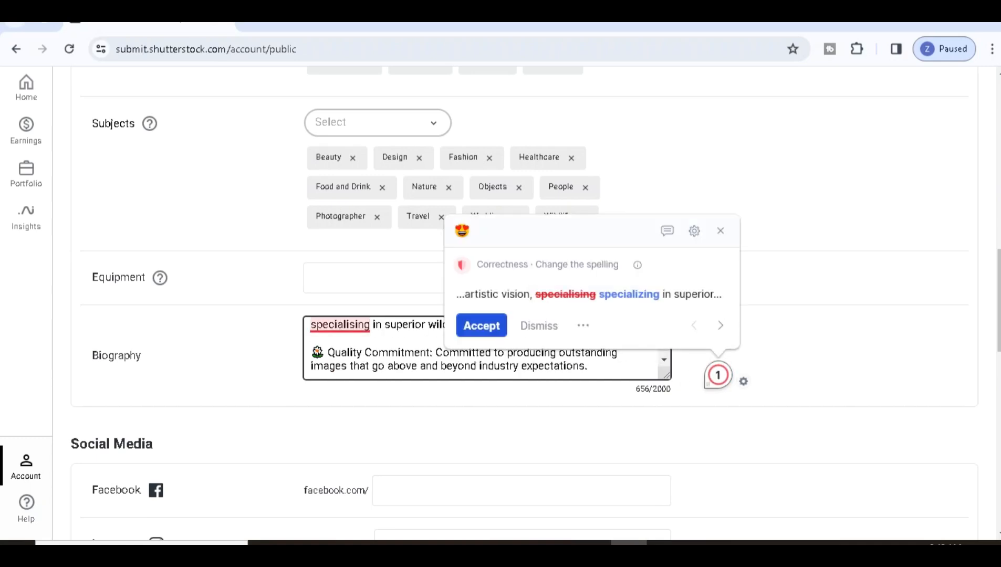
left_click(481, 326)
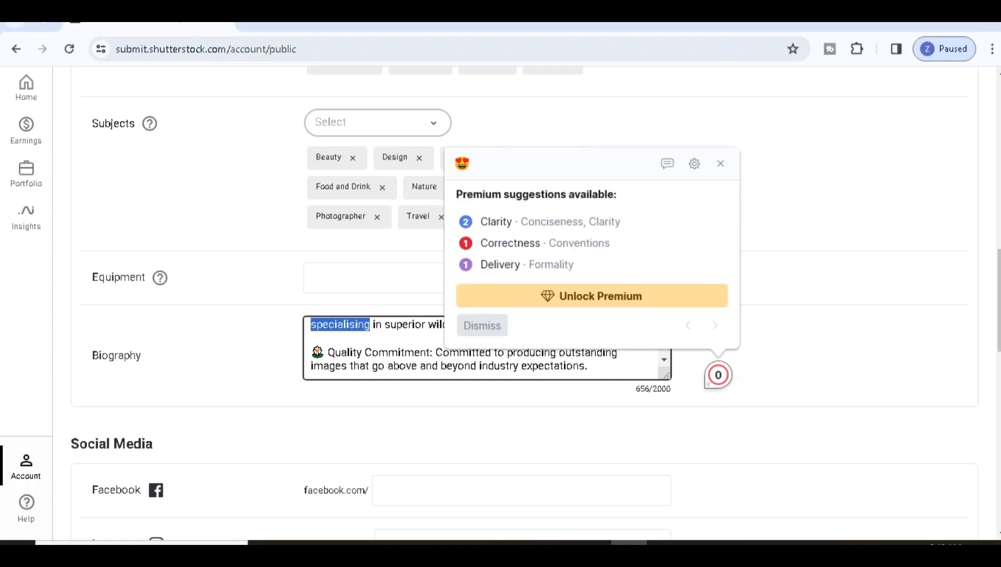
left_click(482, 326)
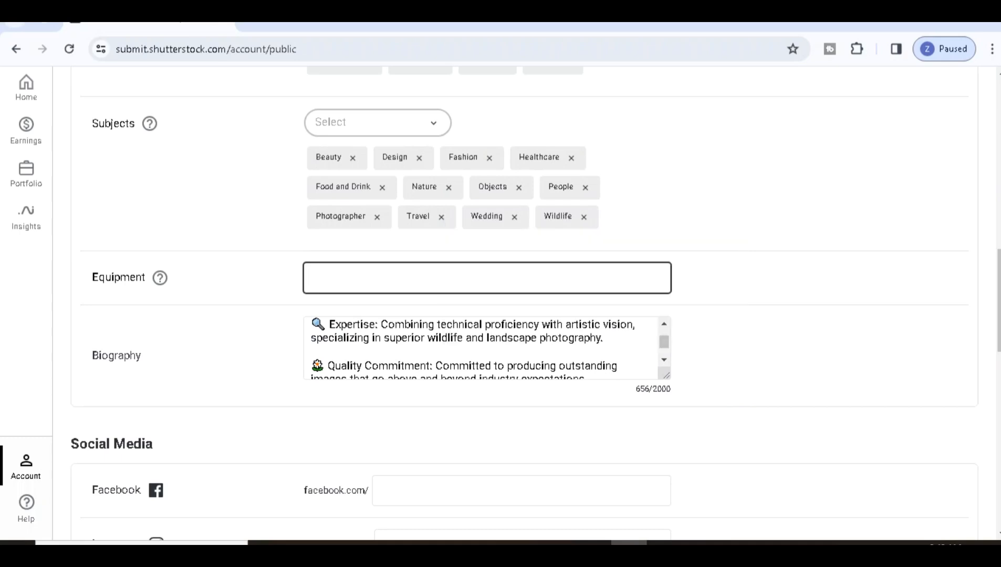
Review the rest of the public profile form, leave the Facebook, Instagram, Linkedin and Twitter fields blank, and save the profile
scroll(525, 302, "down", 5)
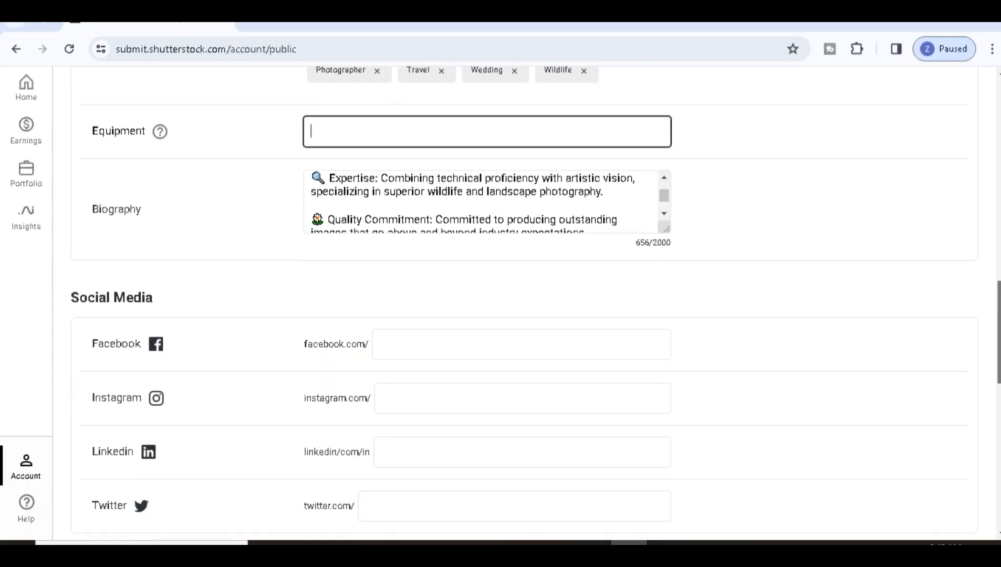
left_click_drag(998, 353, 999, 354)
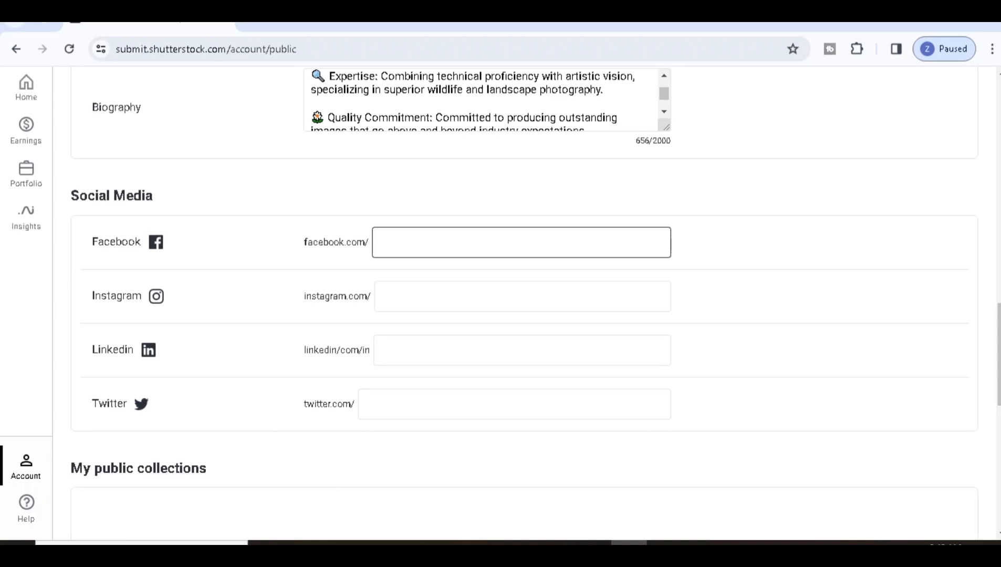
left_click(521, 243)
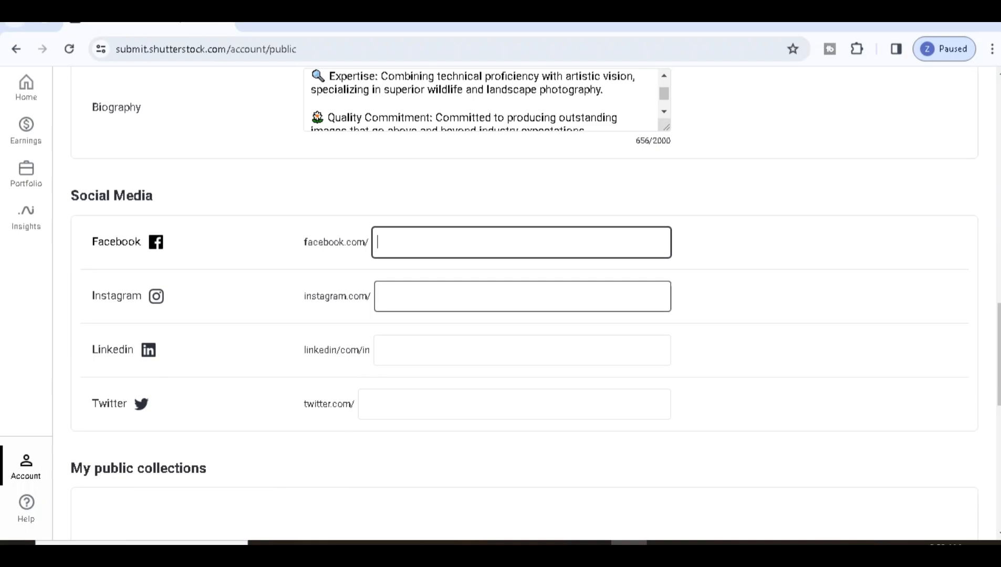
left_click(522, 296)
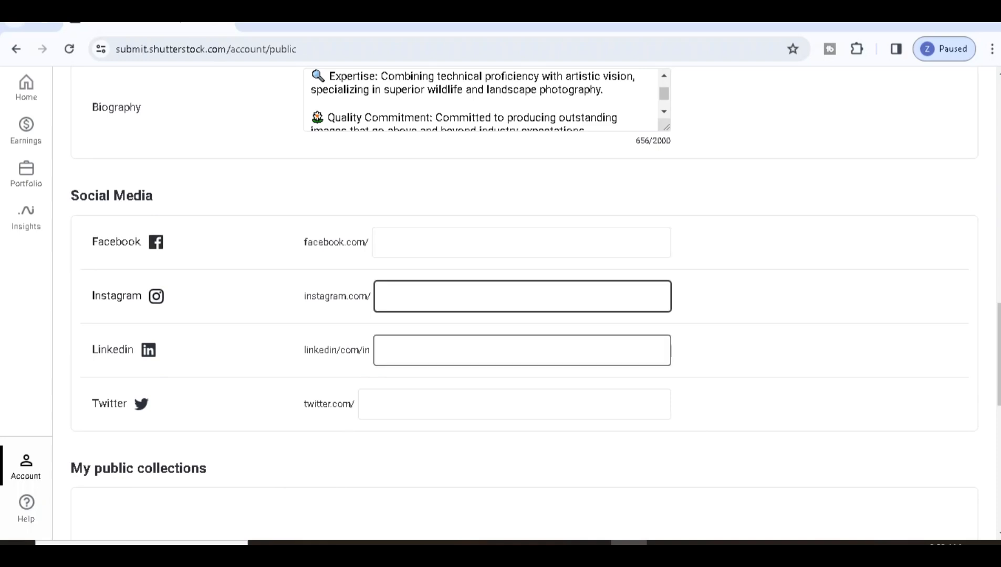
left_click(522, 350)
left_click(514, 404)
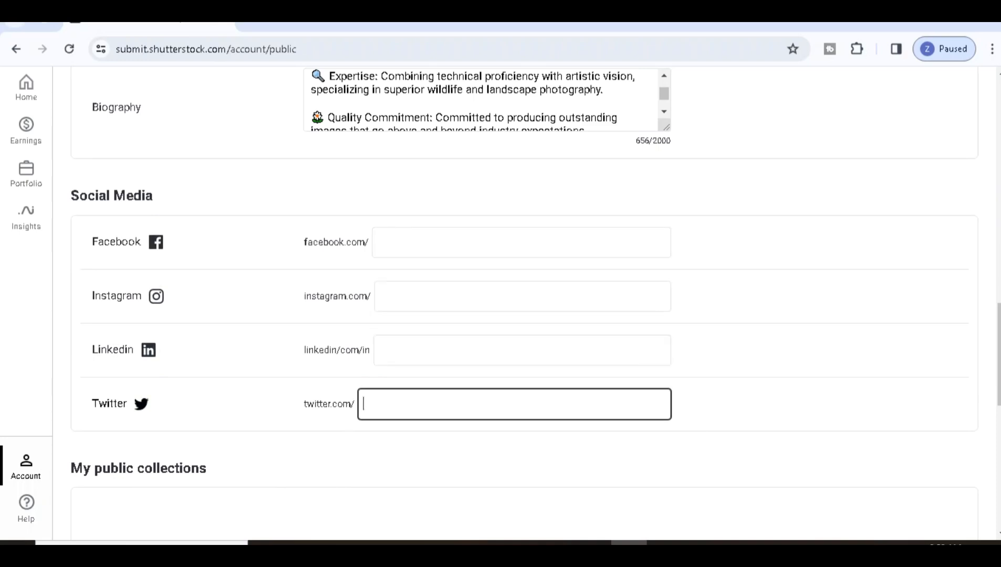
scroll(525, 303, "down", 5)
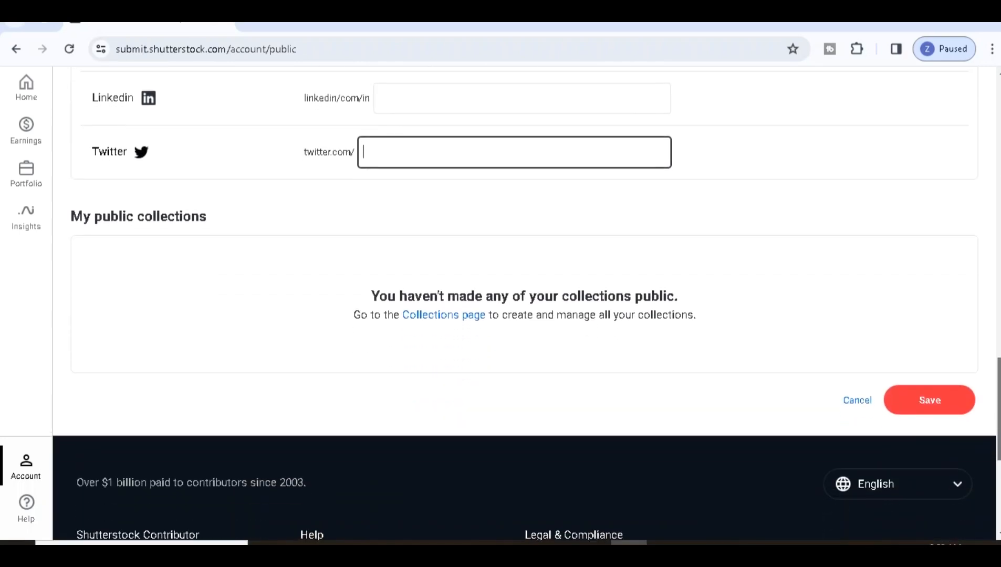
scroll(525, 302, "up", 9)
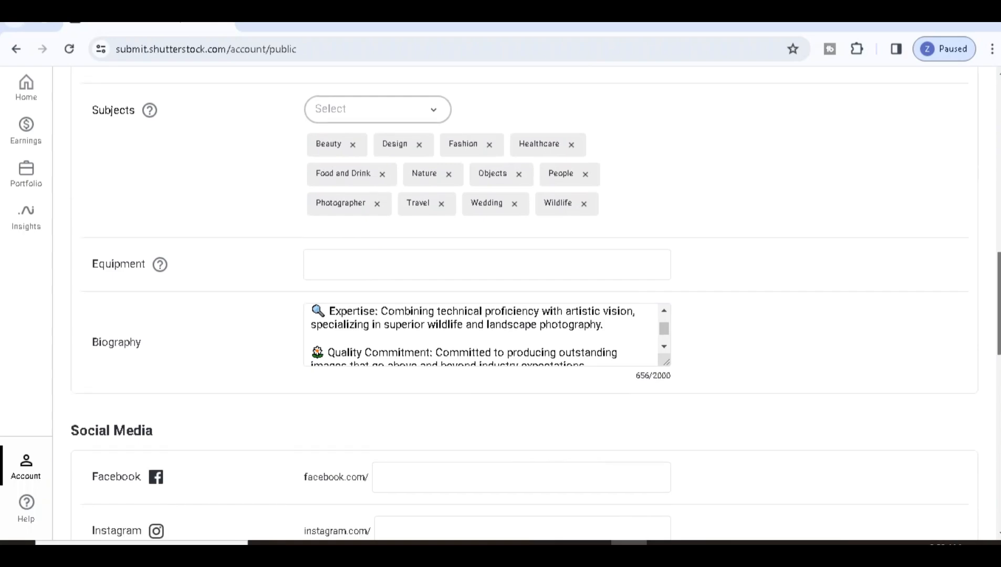
scroll(525, 303, "down", 10)
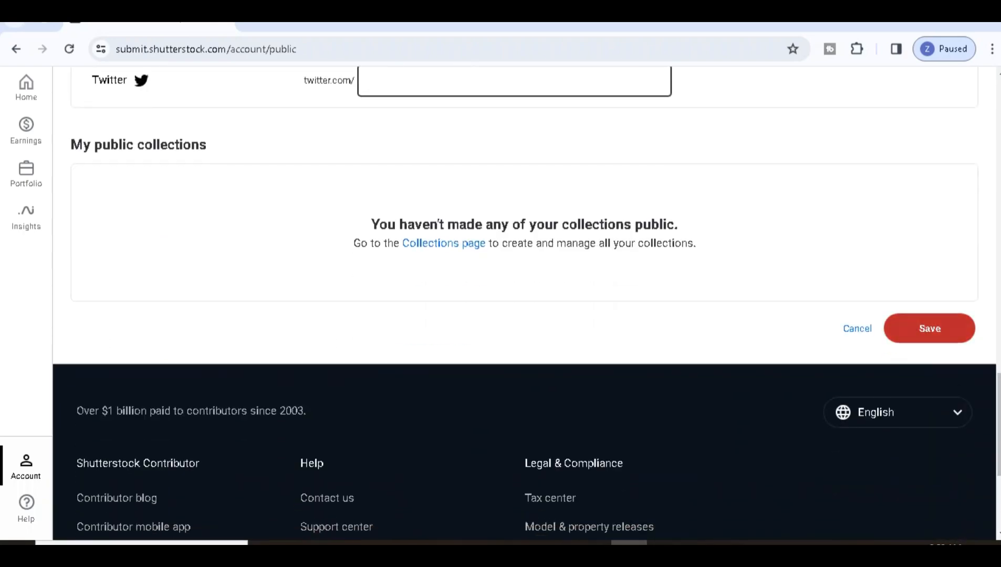
left_click(929, 328)
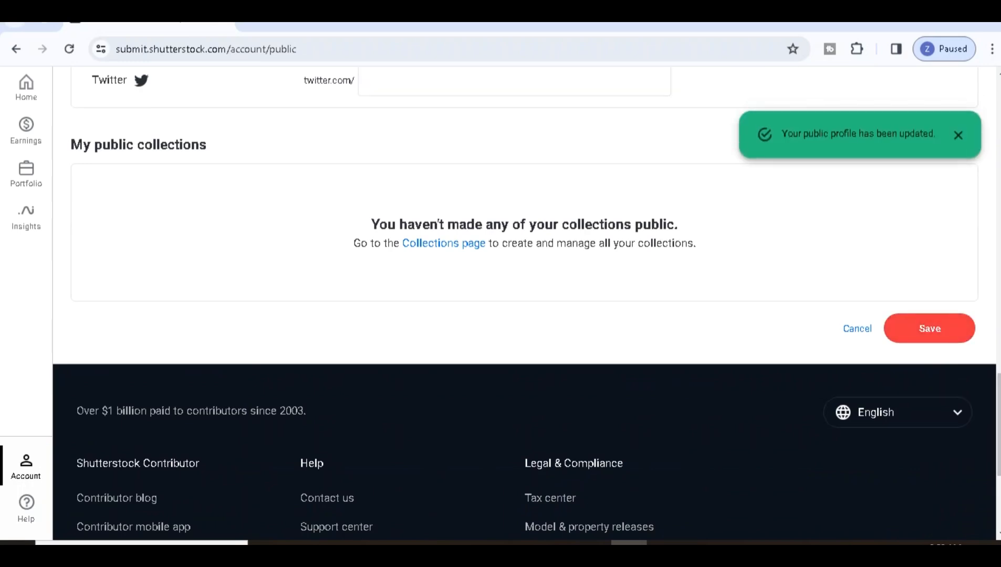
Start an asset upload from the contributor home dashboard and open the article on image format requirements
left_click(25, 129)
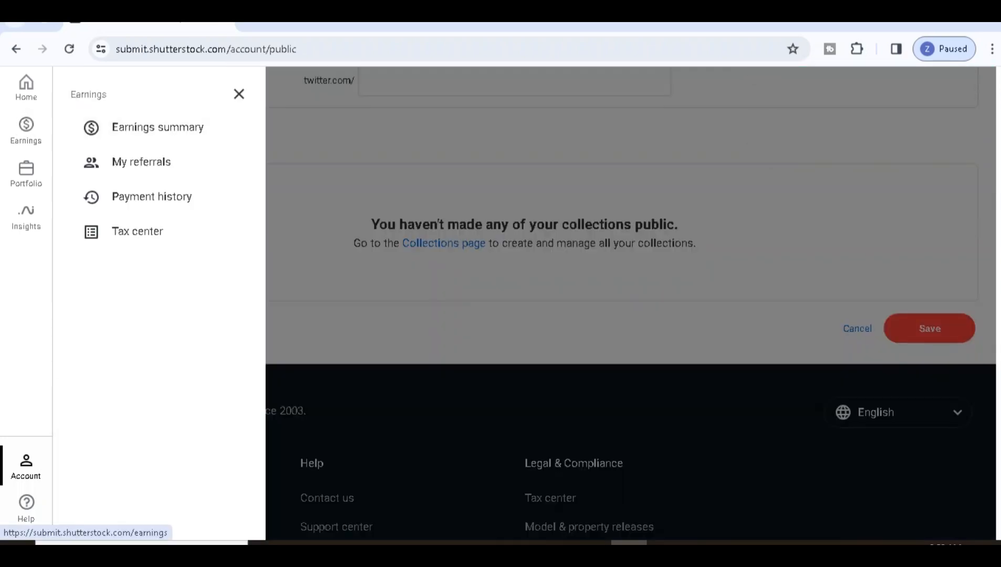
left_click(239, 94)
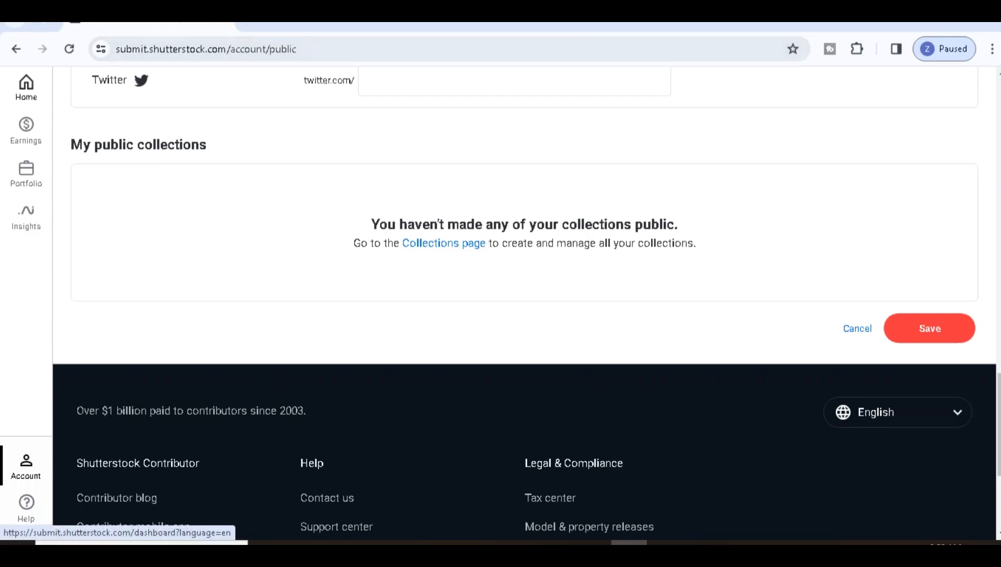
left_click(26, 87)
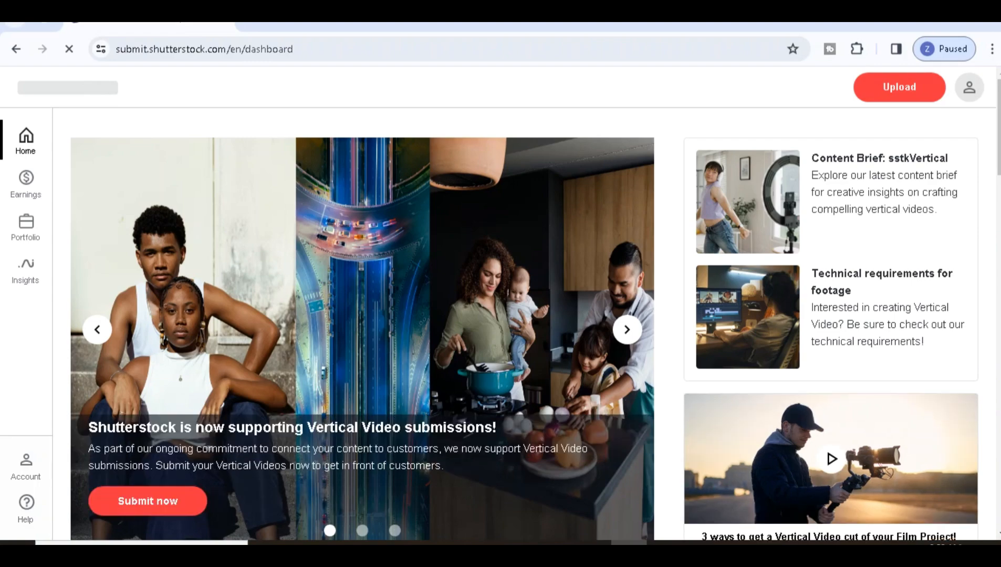
mouse_move(999, 127)
left_mouse_down()
mouse_move(998, 298)
mouse_move(998, 132)
left_mouse_up()
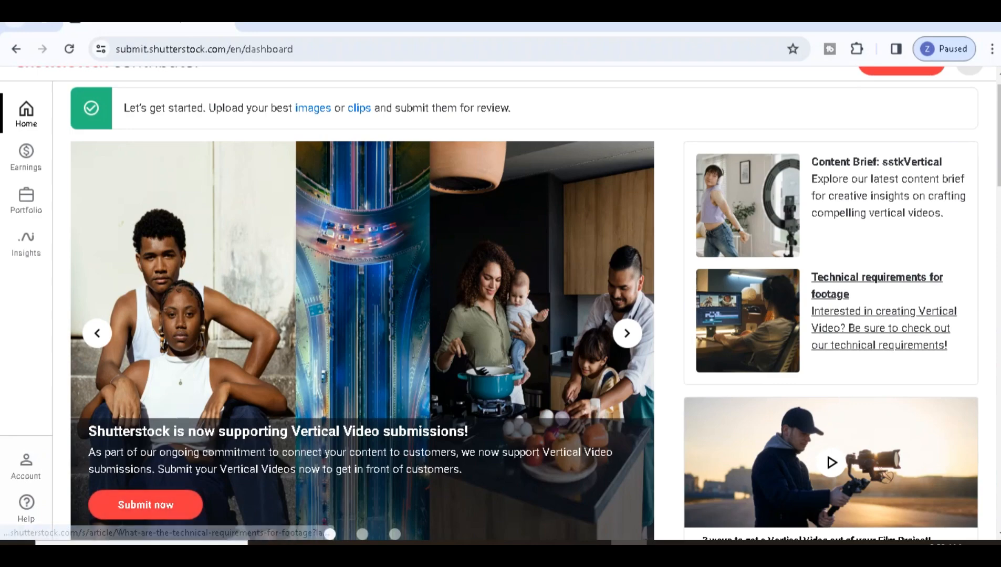
scroll(726, 313, "down", 8)
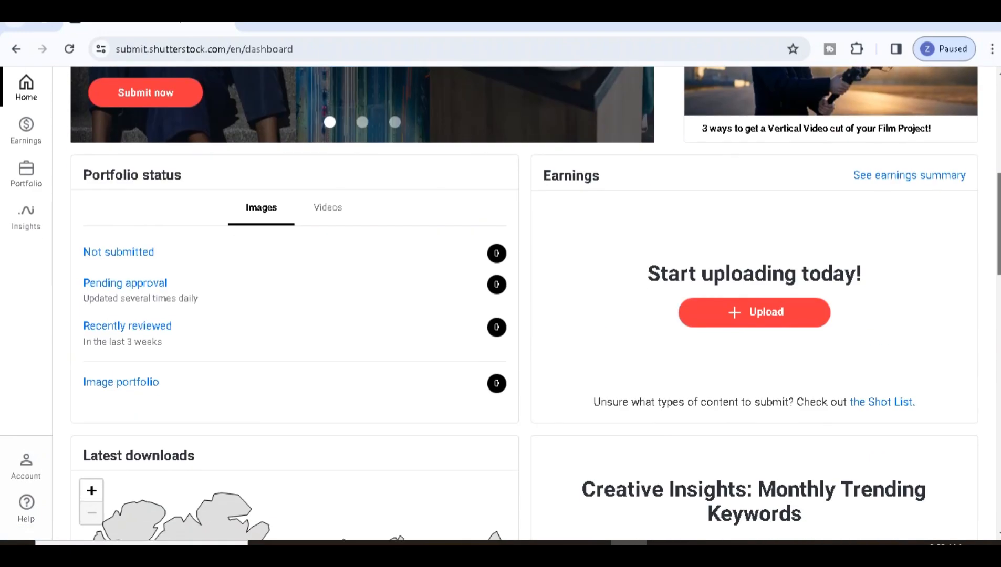
left_click(727, 313)
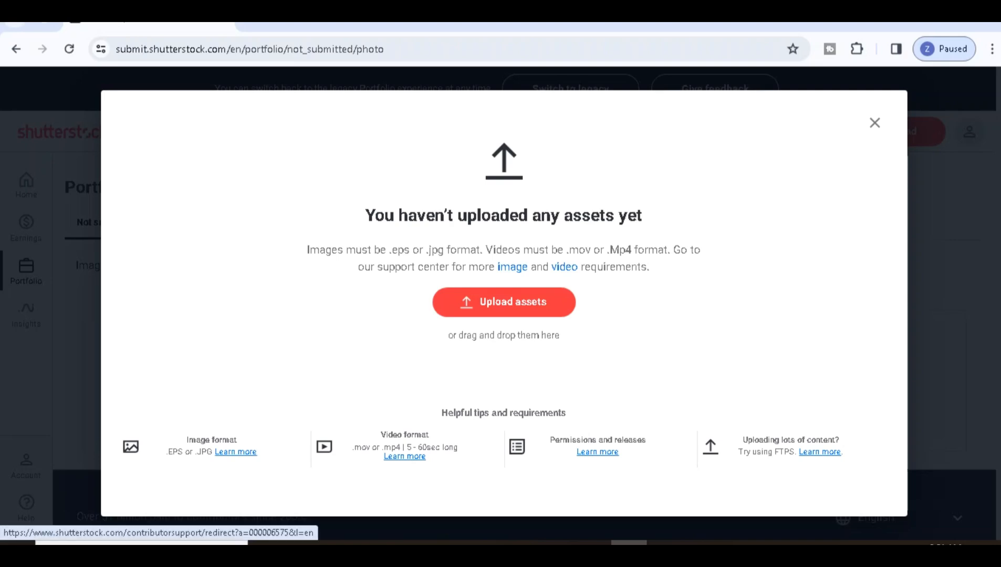
left_click(236, 451)
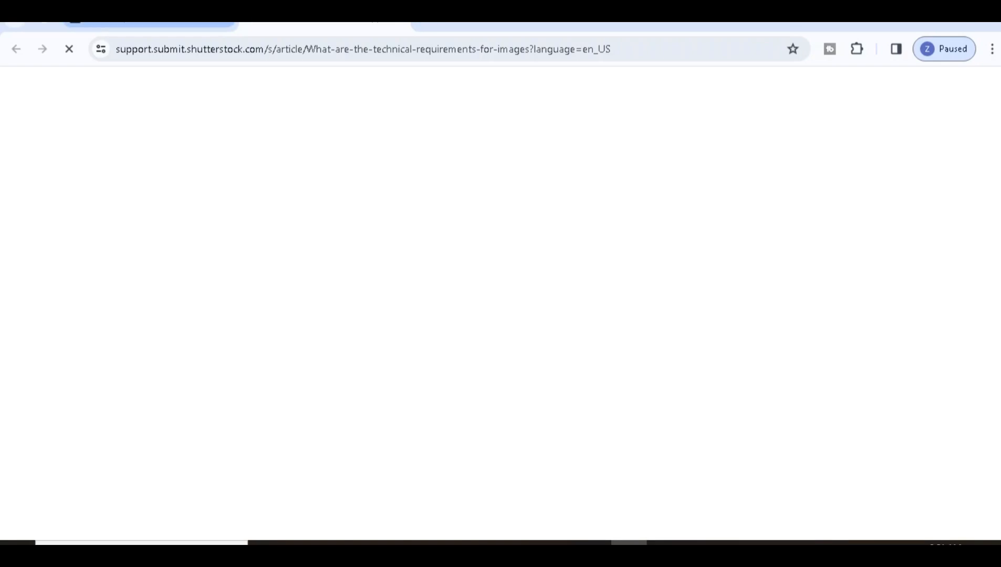
Search Google for "shutterstock" in a new browser tab and open the sponsored official Shutterstock result
key("ctrl+t")
type("shutter")
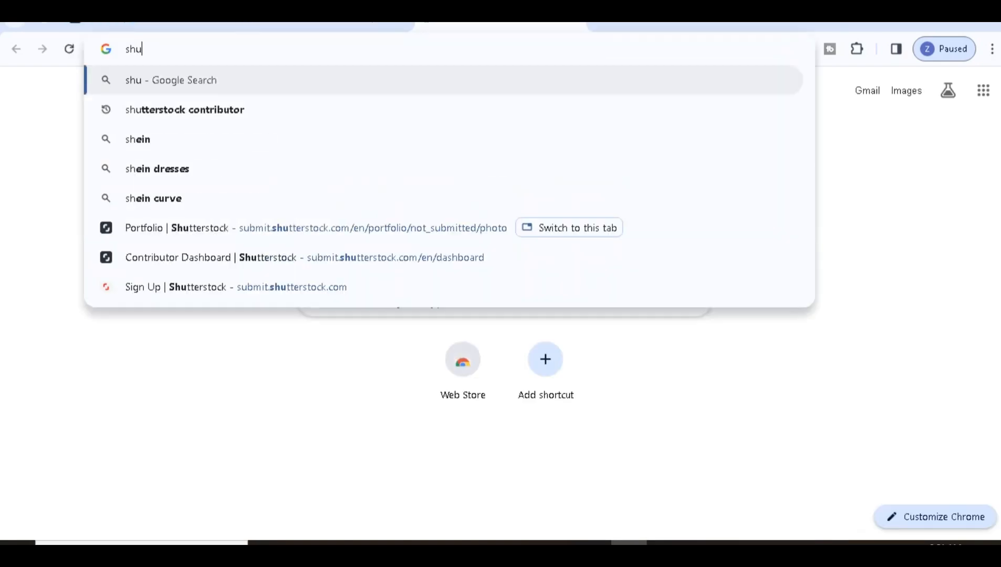
left_click(173, 273)
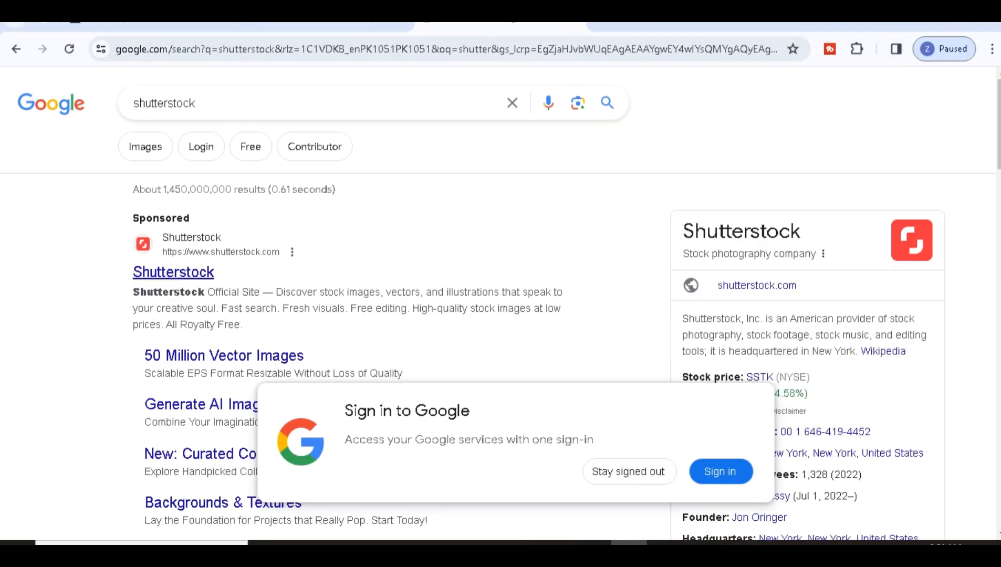
left_click(326, 26)
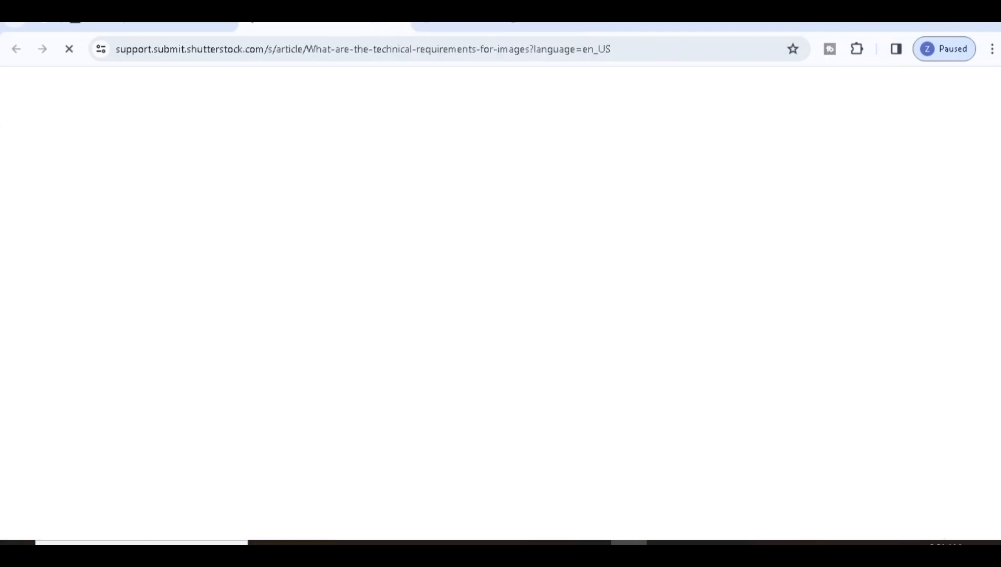
left_click(499, 27)
left_click(325, 26)
left_click(498, 26)
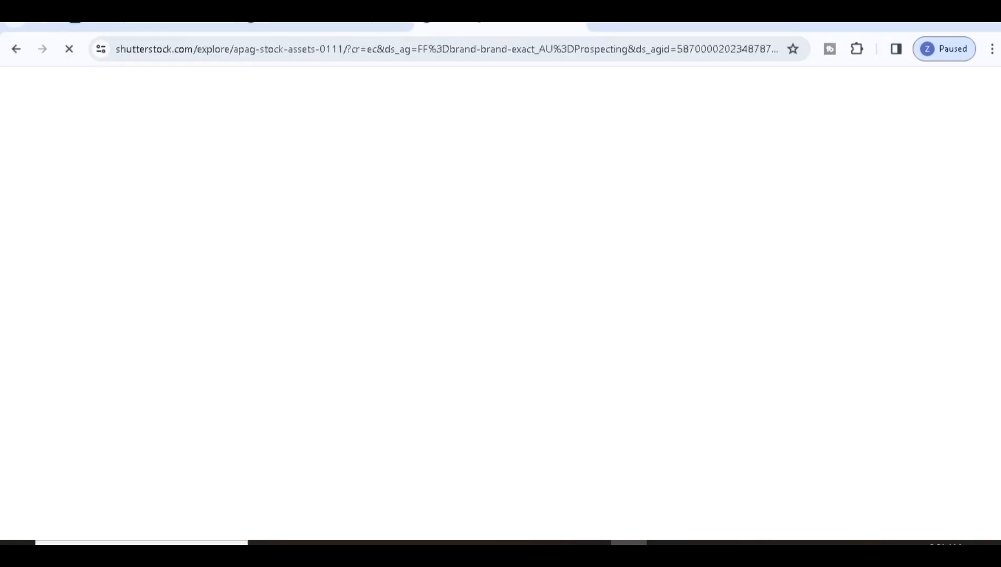
left_click(326, 26)
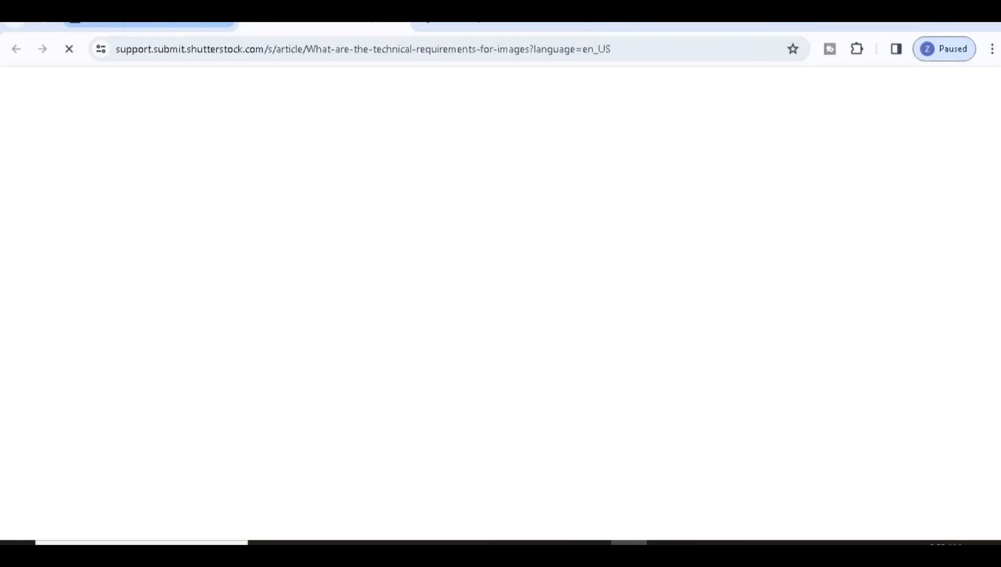
left_click(150, 27)
From the image requirements article, search contributor support for "what is the size of the image for uploading" and examine the results page
left_click(325, 26)
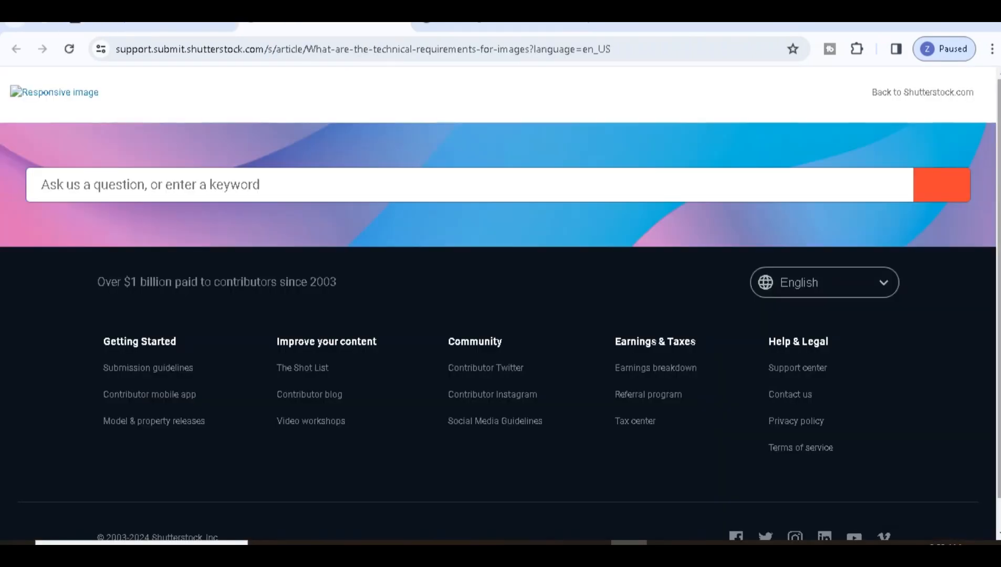
scroll(498, 303, "down", 1)
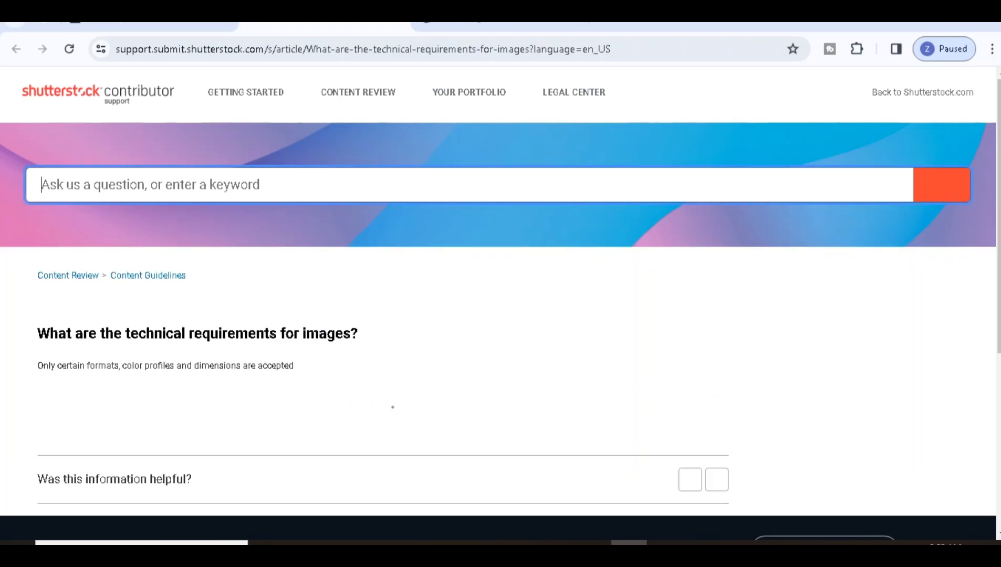
type("what is the s")
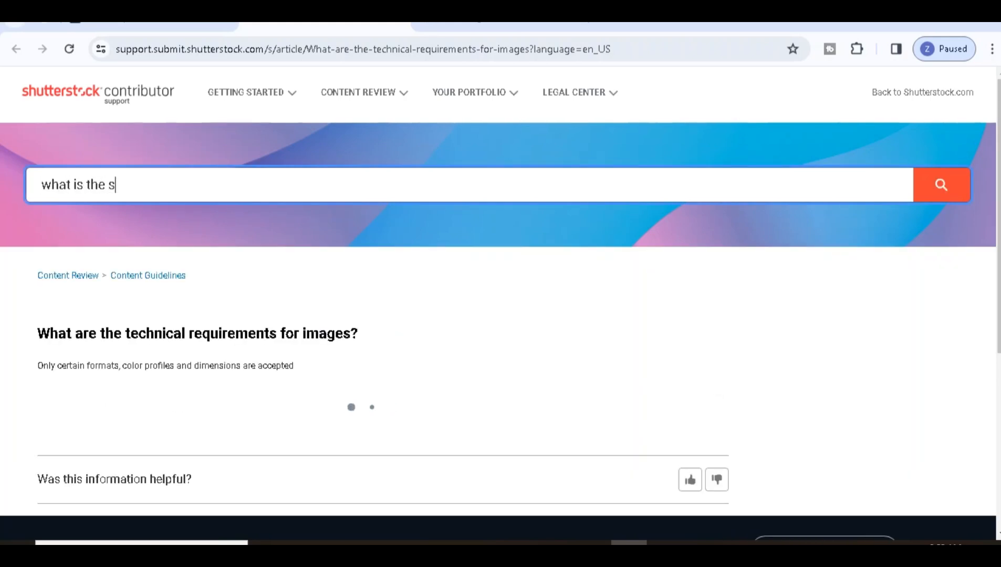
type("ize of the ima")
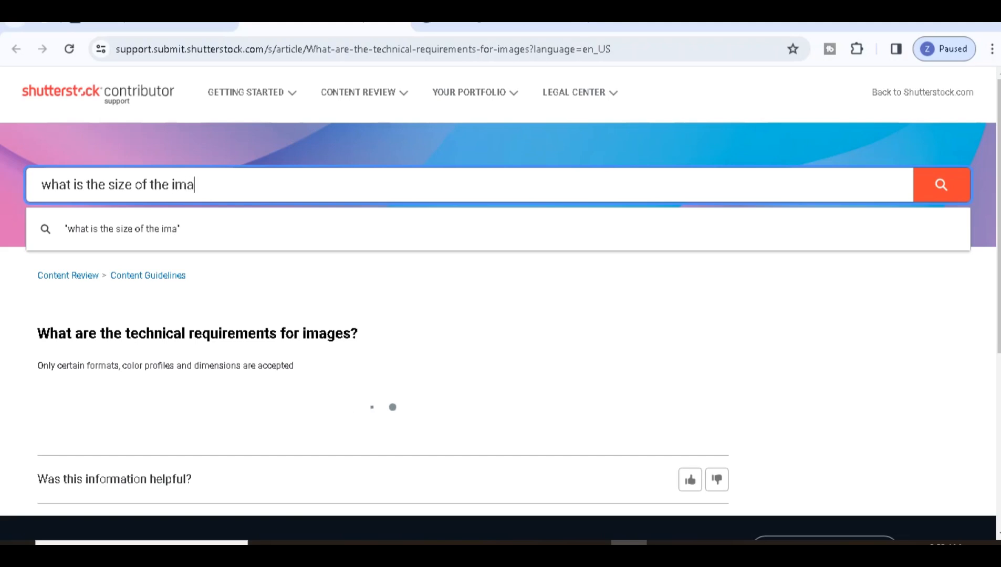
type("ge for uploading")
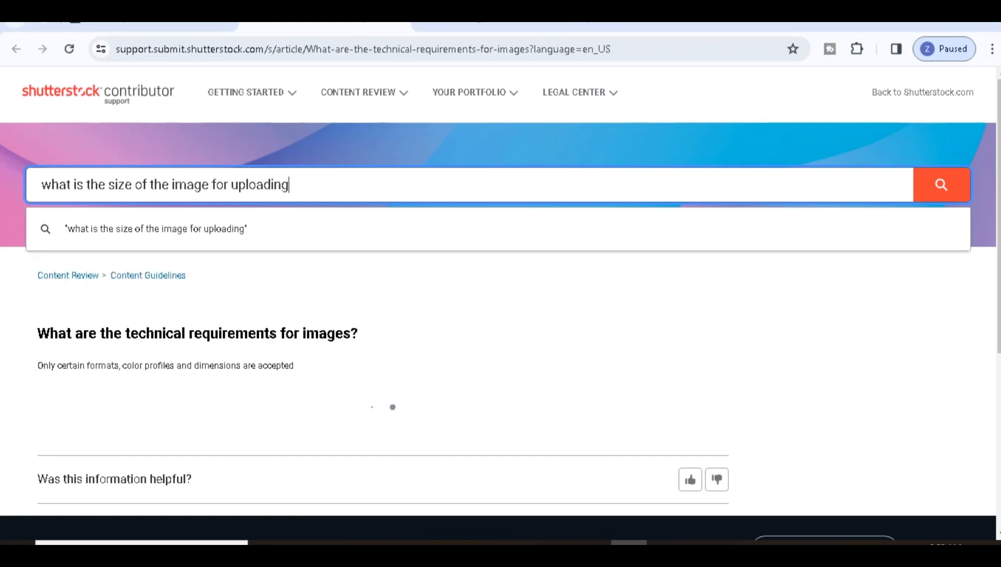
key("Return")
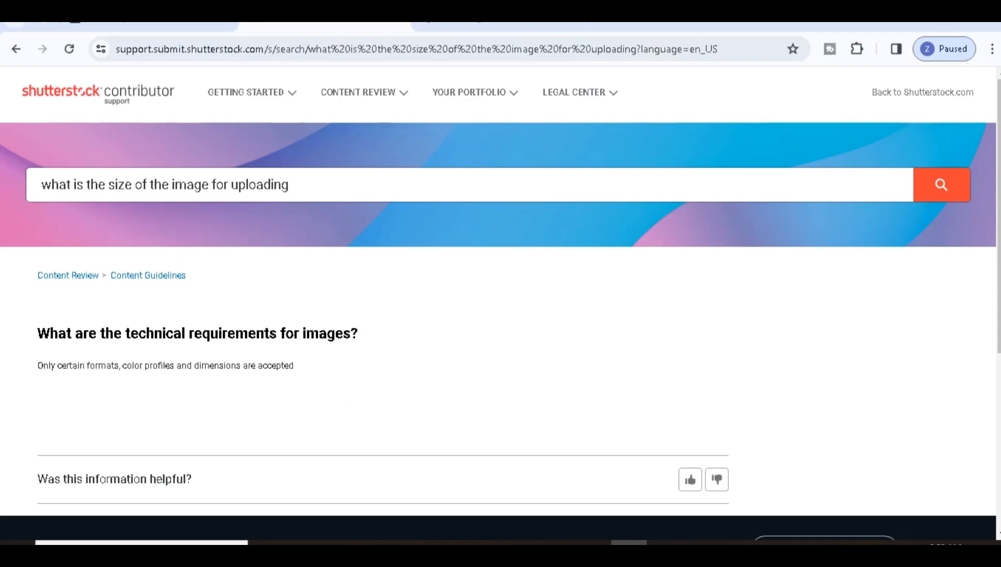
scroll(501, 294, "down", 5)
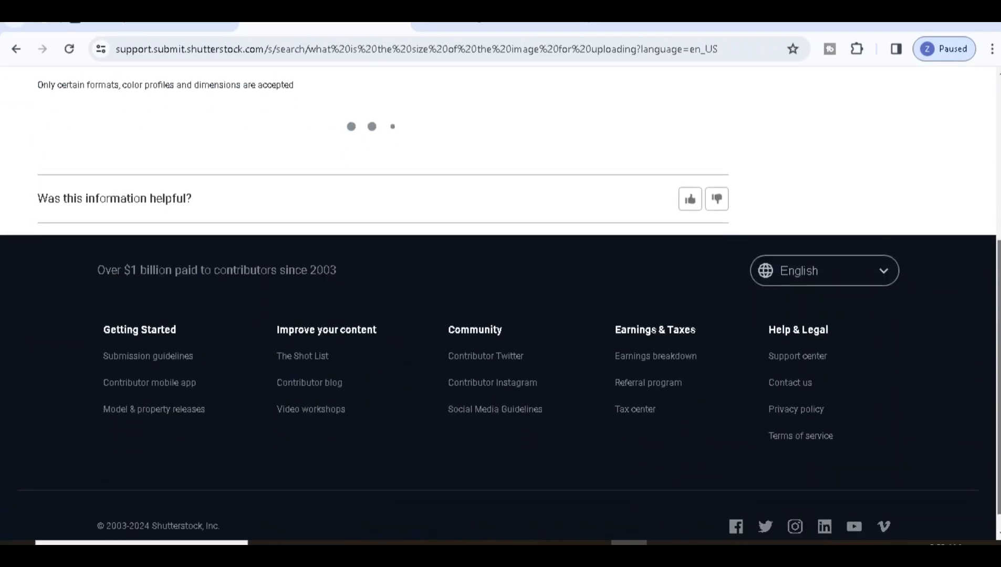
scroll(500, 294, "up", 5)
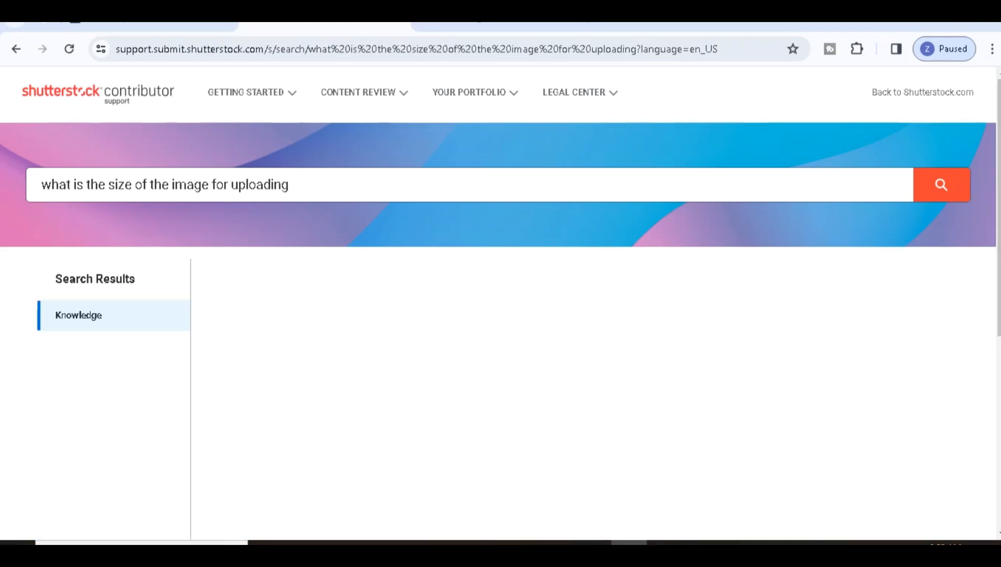
scroll(500, 295, "down", 3)
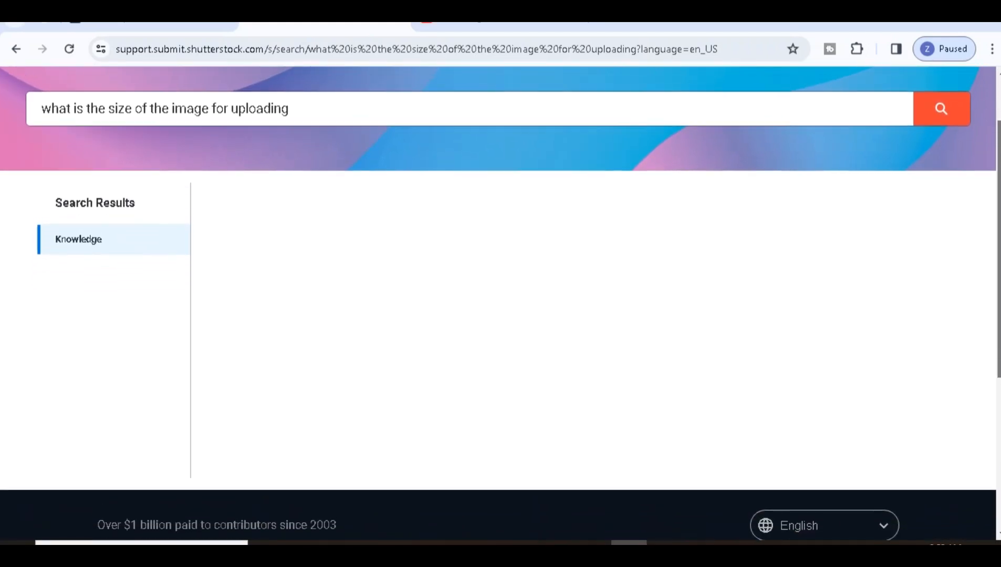
scroll(500, 294, "down", 2)
scroll(501, 294, "up", 3)
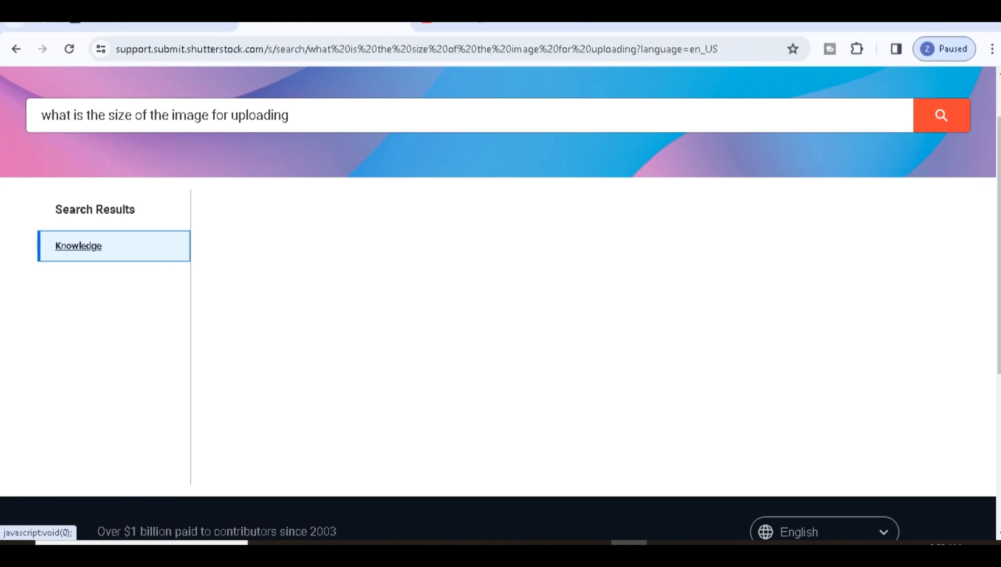
Return to the portfolio's asset upload dialog and upload the sunset.jpg image from the Pictures folder
left_click(152, 24)
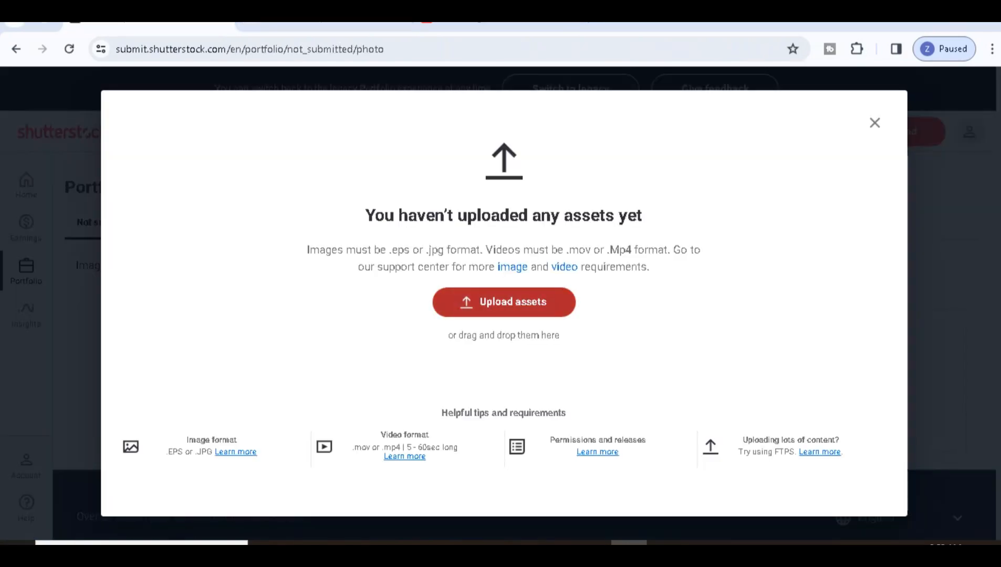
left_click(504, 302)
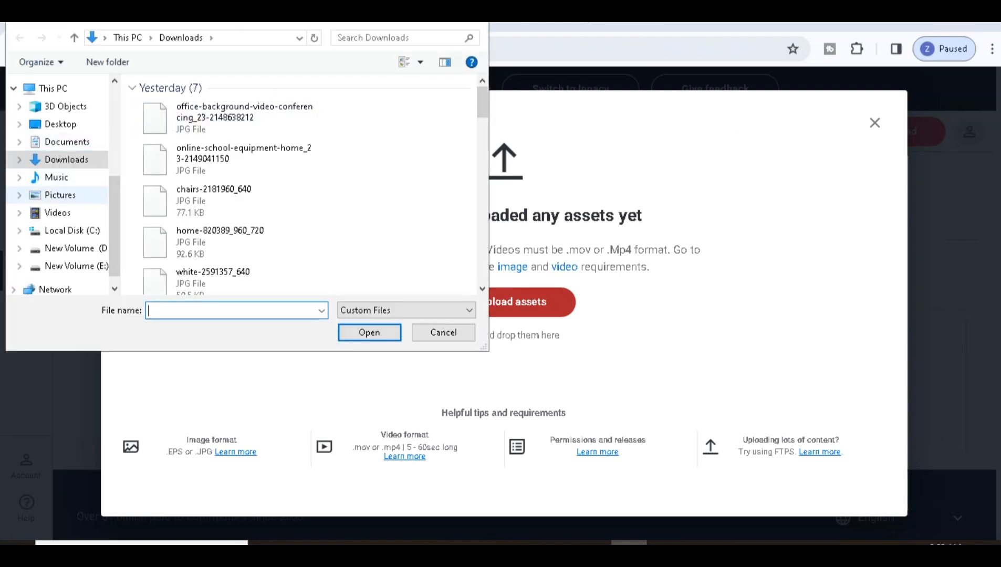
left_click(60, 195)
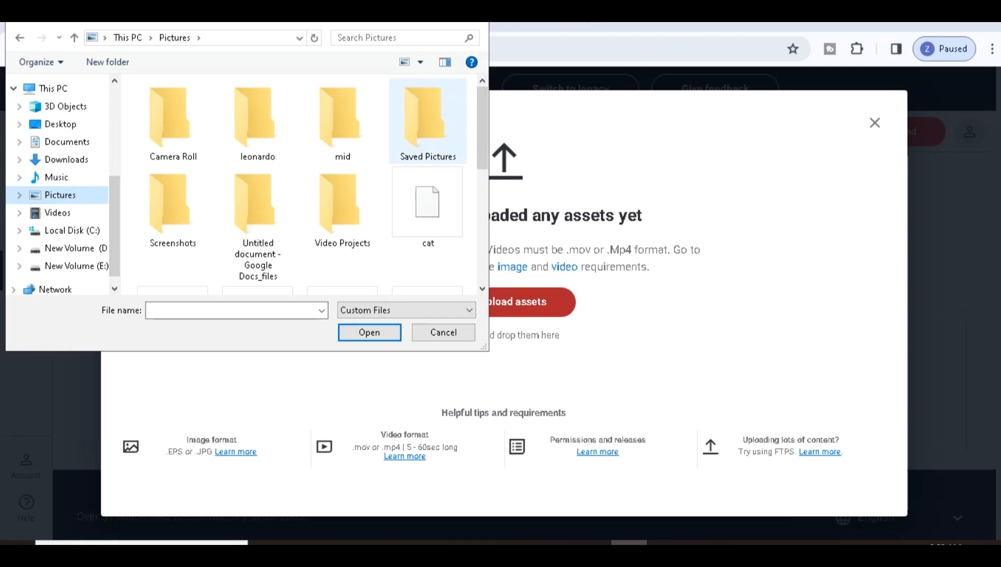
scroll(336, 131, "down", 3)
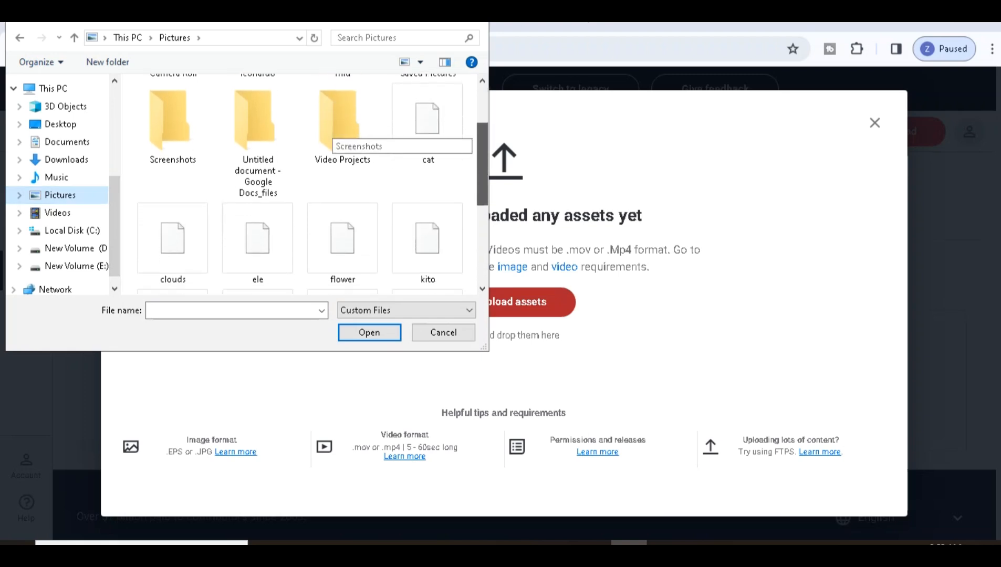
scroll(336, 131, "down", 1)
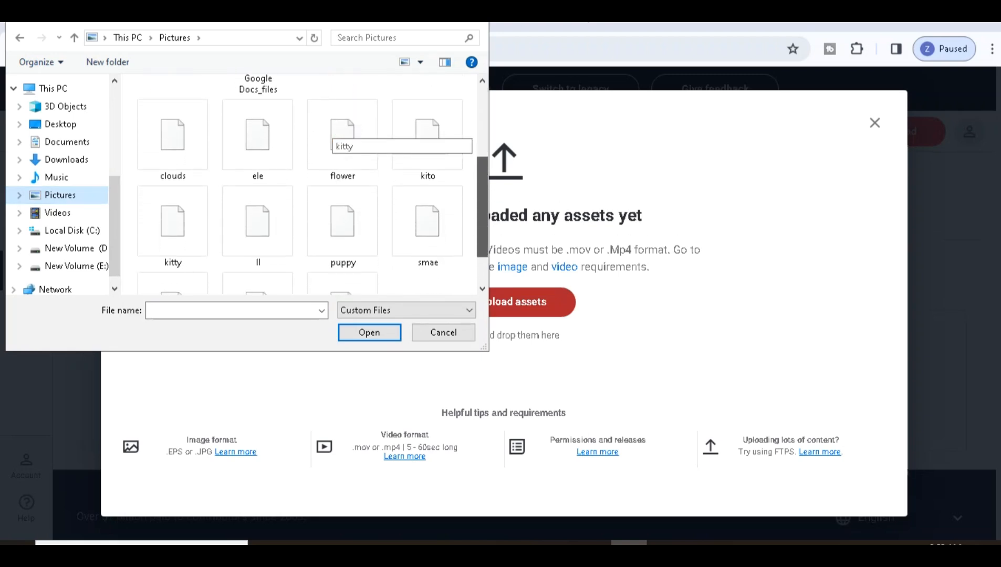
scroll(336, 137, "down", 2)
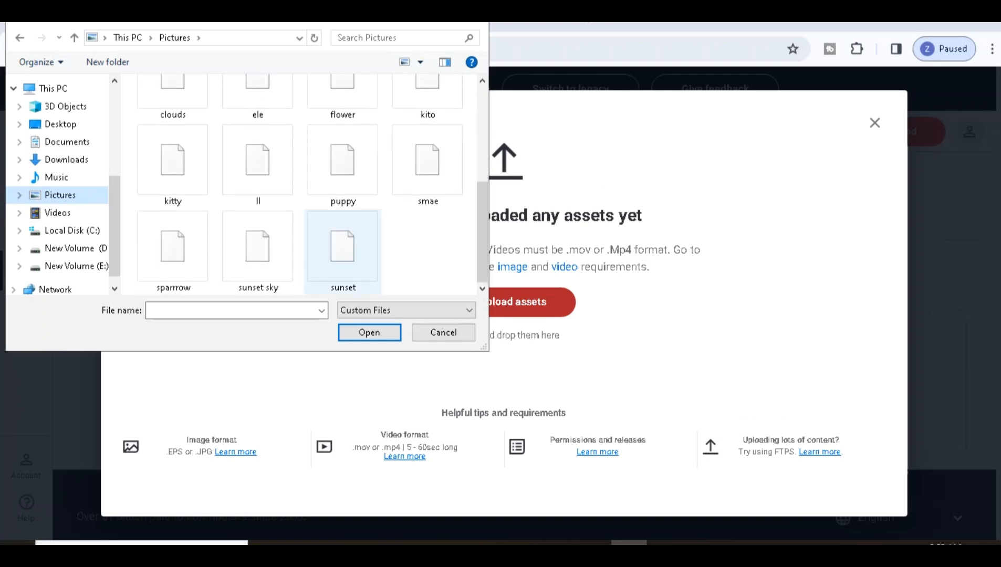
left_click(321, 259)
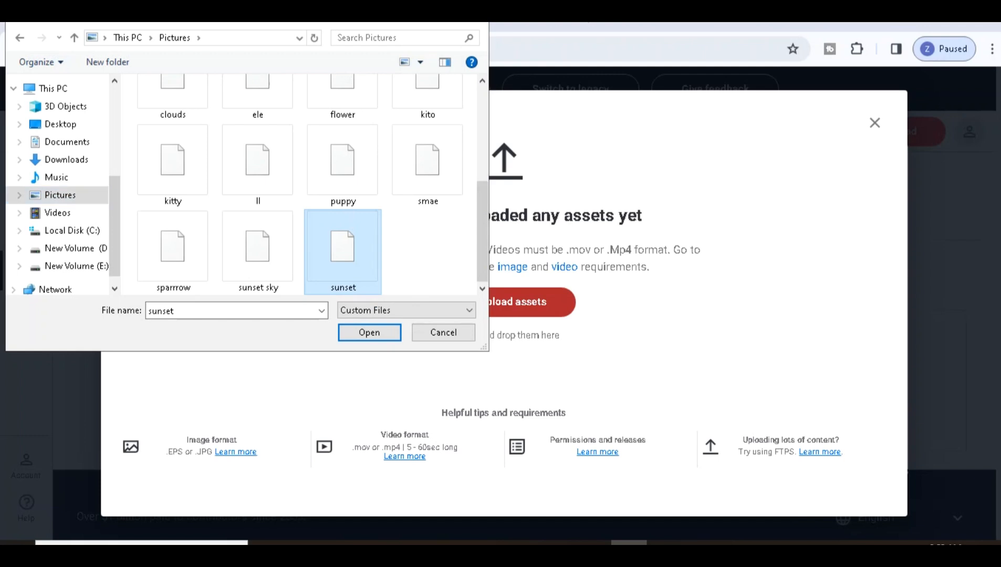
left_click(369, 332)
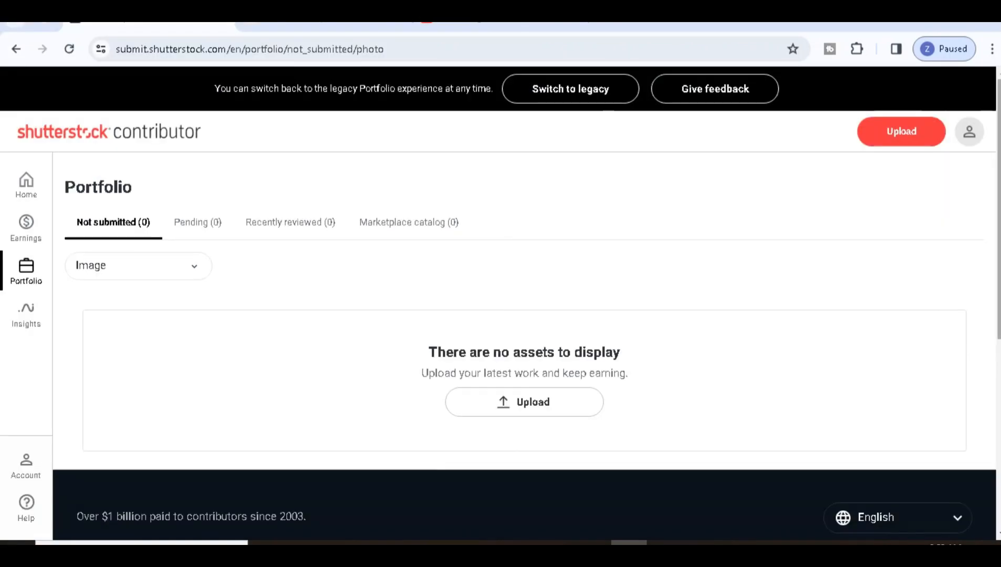
scroll(500, 301, "down", 2)
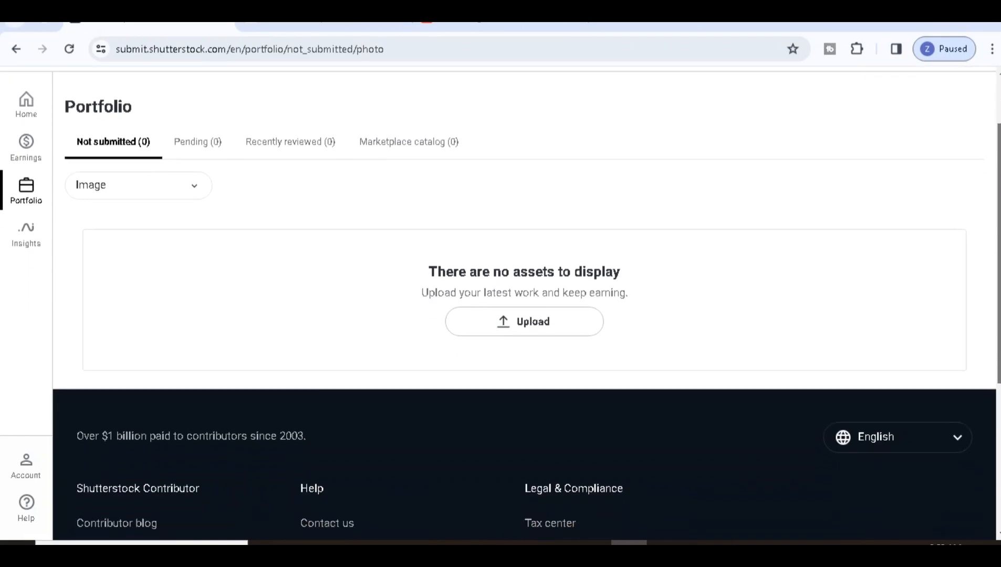
scroll(500, 300, "up", 1)
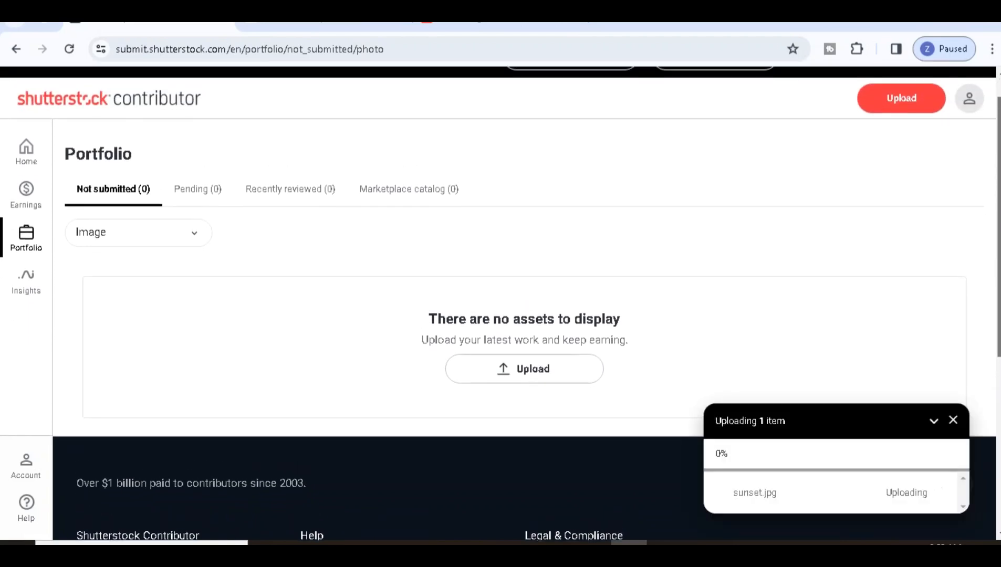
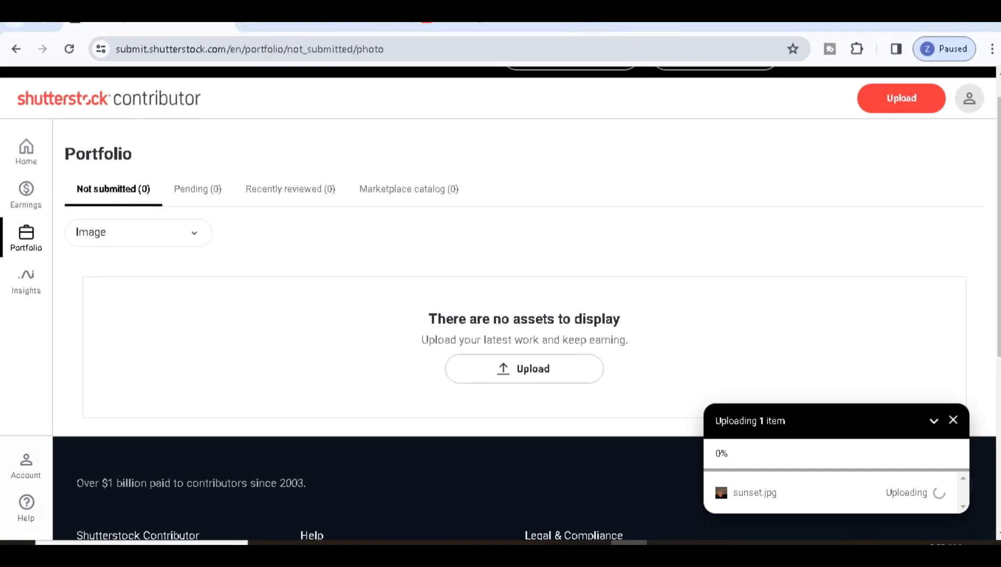
Switch to the public Shutterstock site and search all images for "sunset"
mouse_move(501, 25)
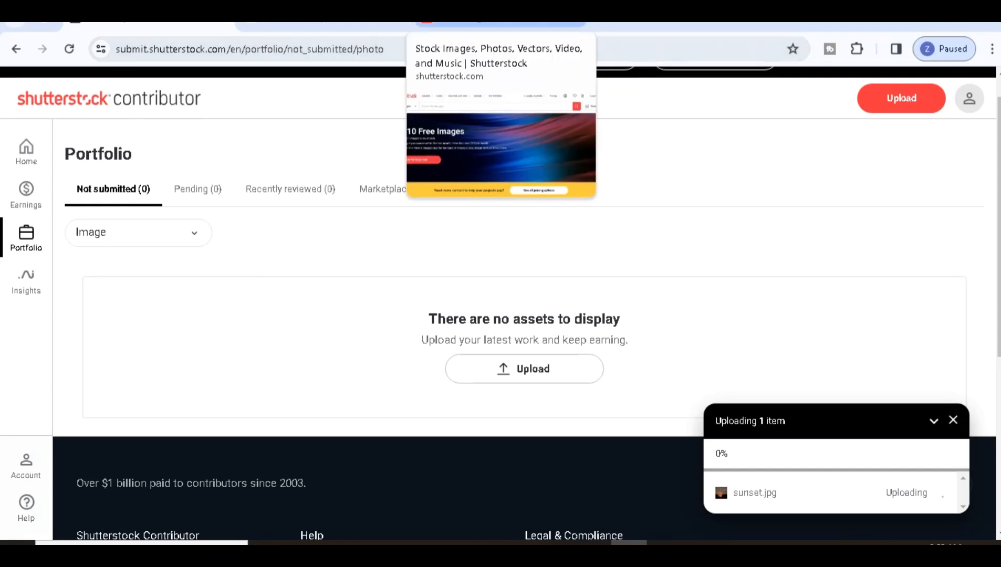
left_click(502, 24)
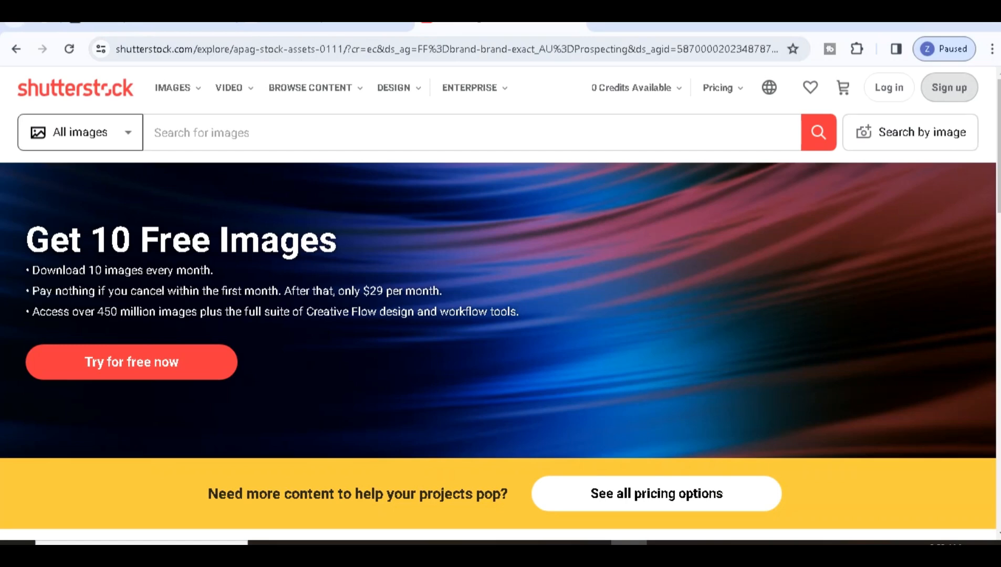
left_click(81, 132)
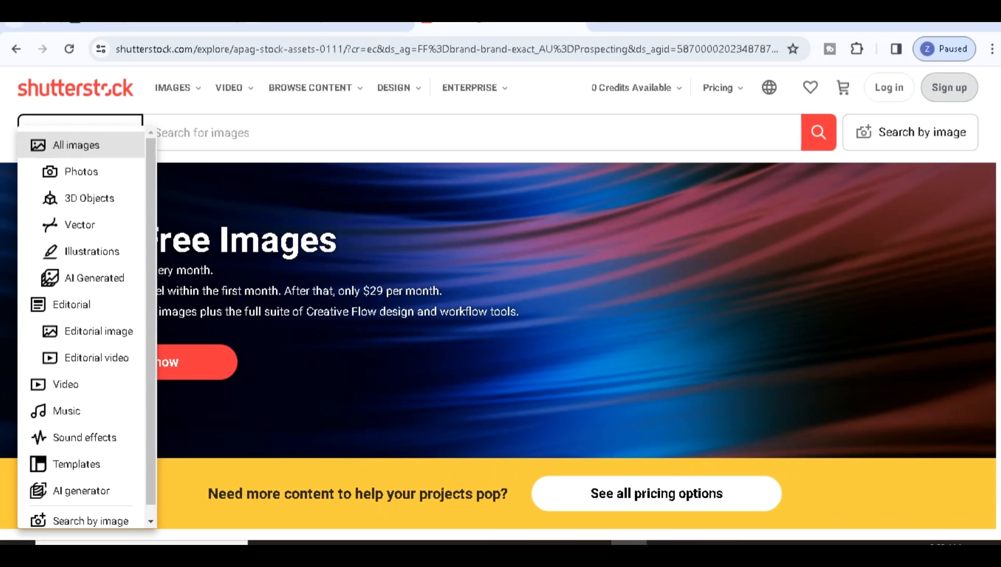
left_click(118, 145)
type("sunset")
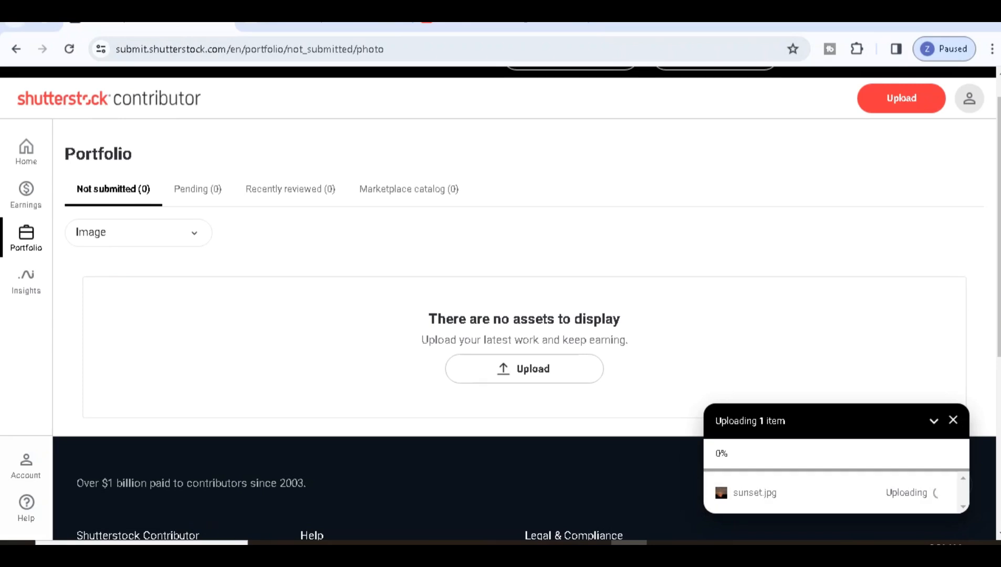
left_click(331, 25)
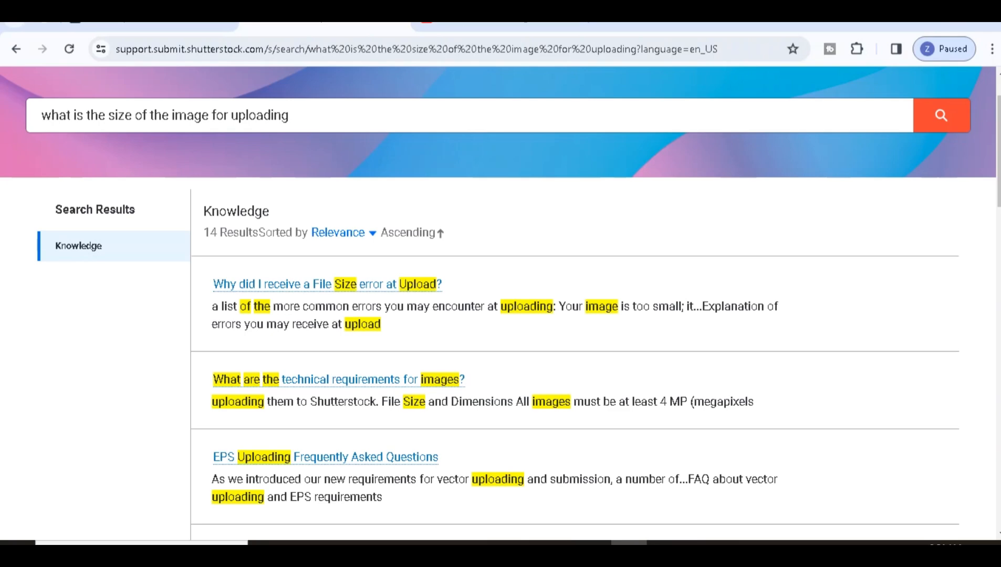
scroll(501, 303, "down", 4)
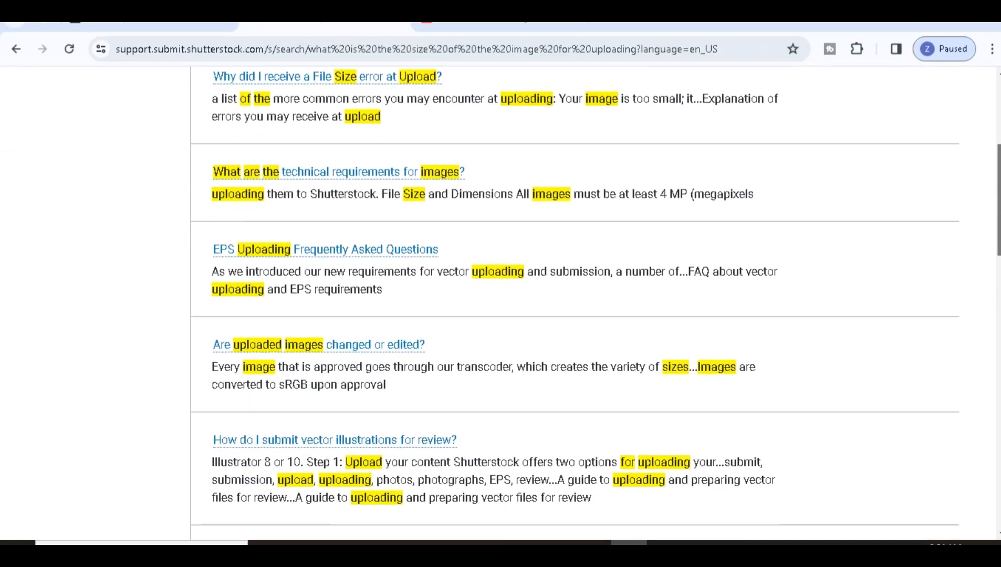
scroll(501, 303, "up", 4)
Return to the "sunset" image search results and examine the competing photos on offer
left_click(499, 25)
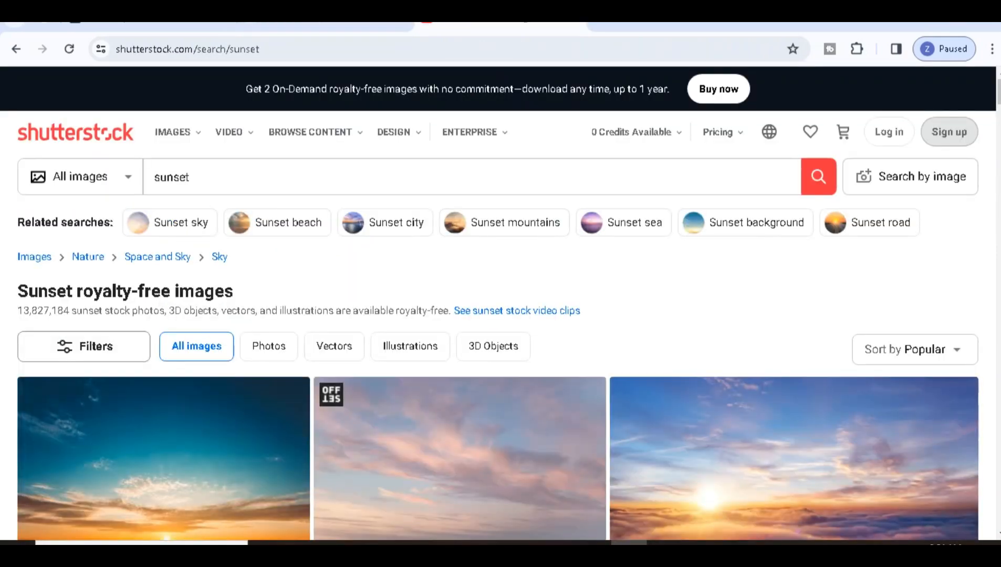
scroll(498, 367, "down", 5)
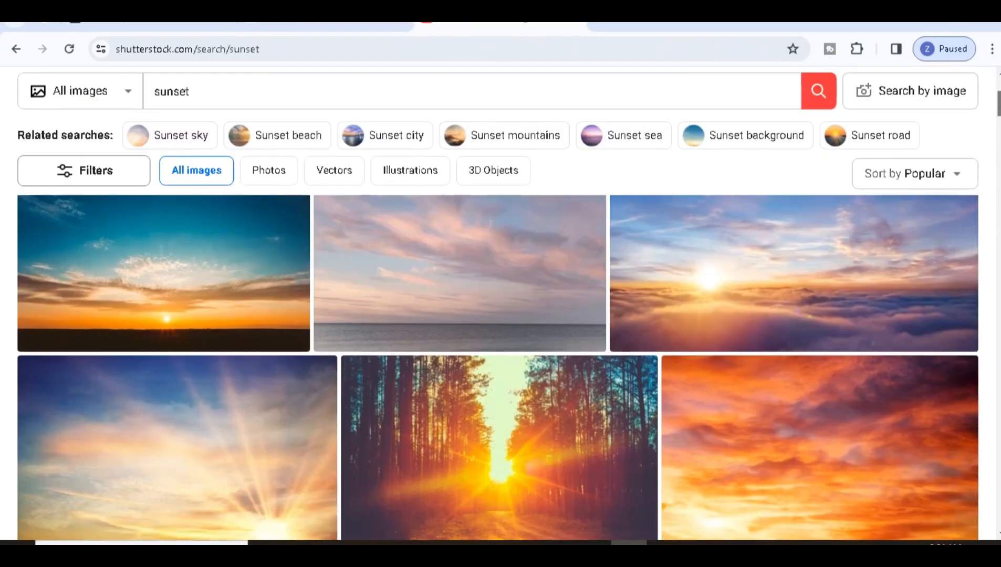
scroll(498, 368, "down", 1)
scroll(498, 368, "up", 6)
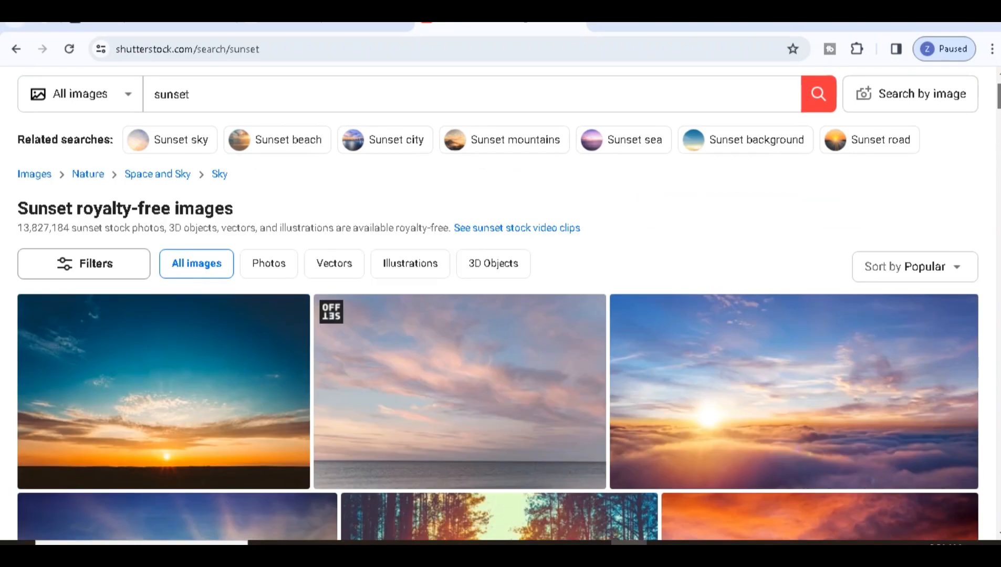
scroll(497, 367, "down", 2)
scroll(498, 368, "down", 2)
scroll(498, 368, "up", 3)
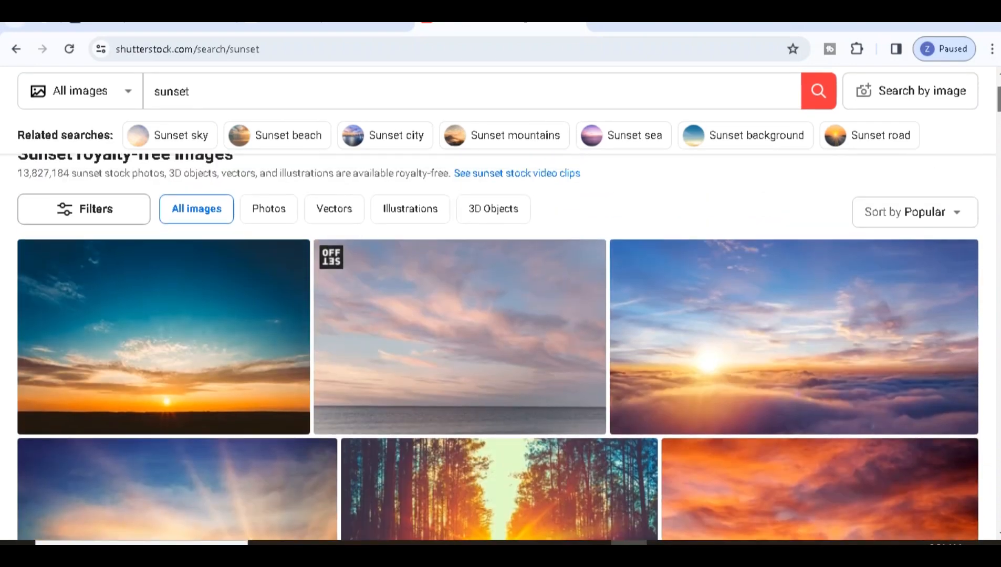
scroll(498, 368, "down", 4)
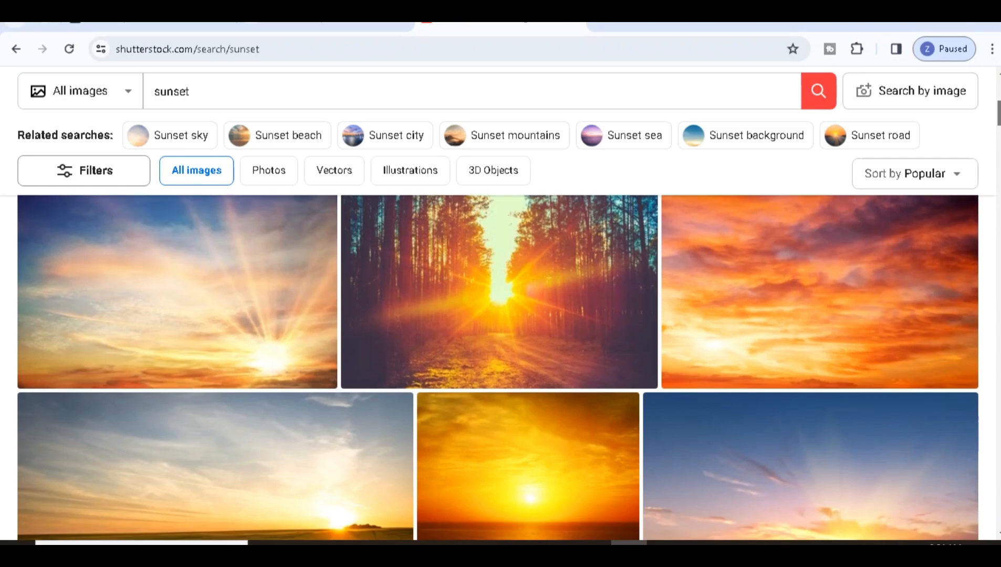
Return to the contributor portfolio and open the uploaded sunset.jpg for editing its info
left_click(158, 25)
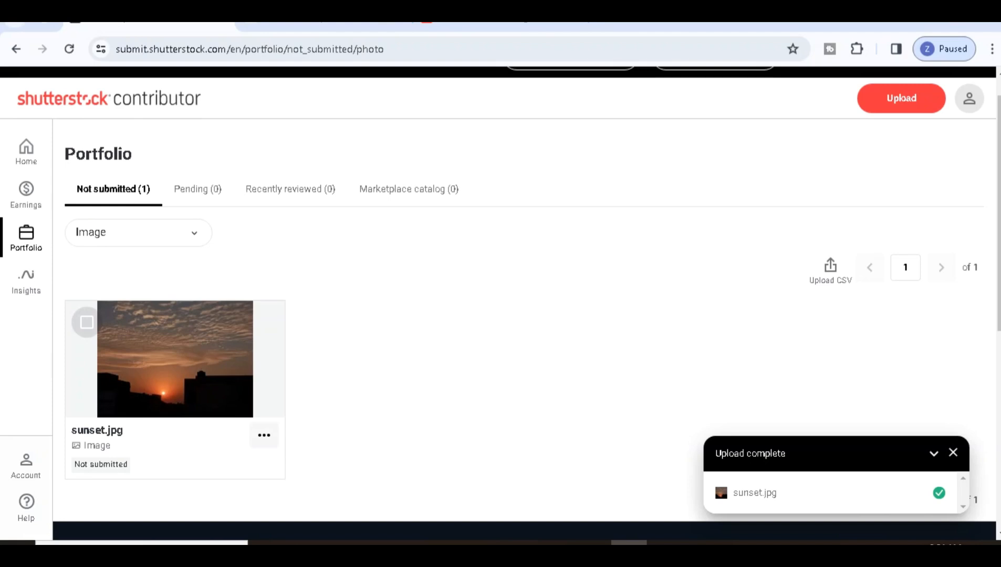
left_click(264, 435)
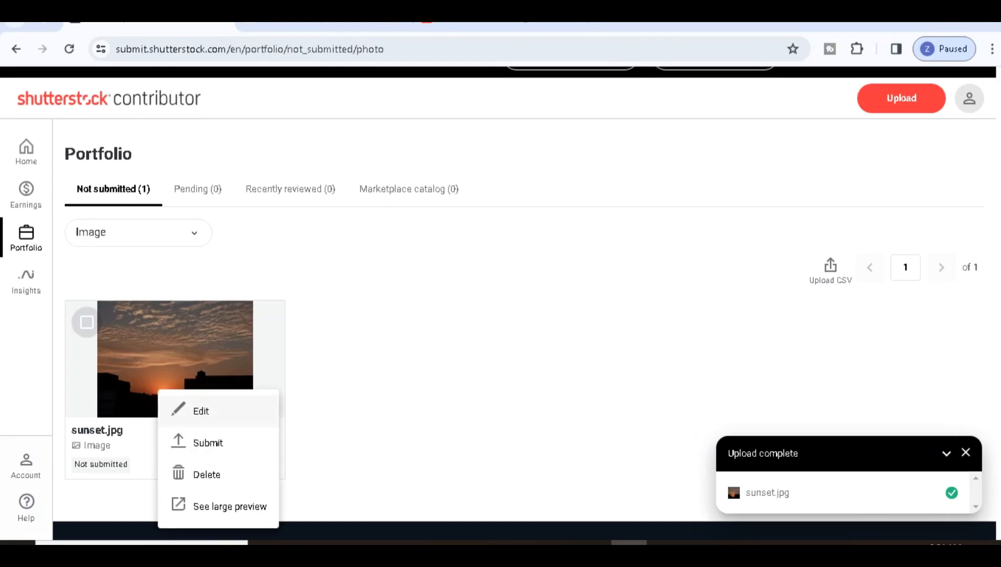
left_click(207, 411)
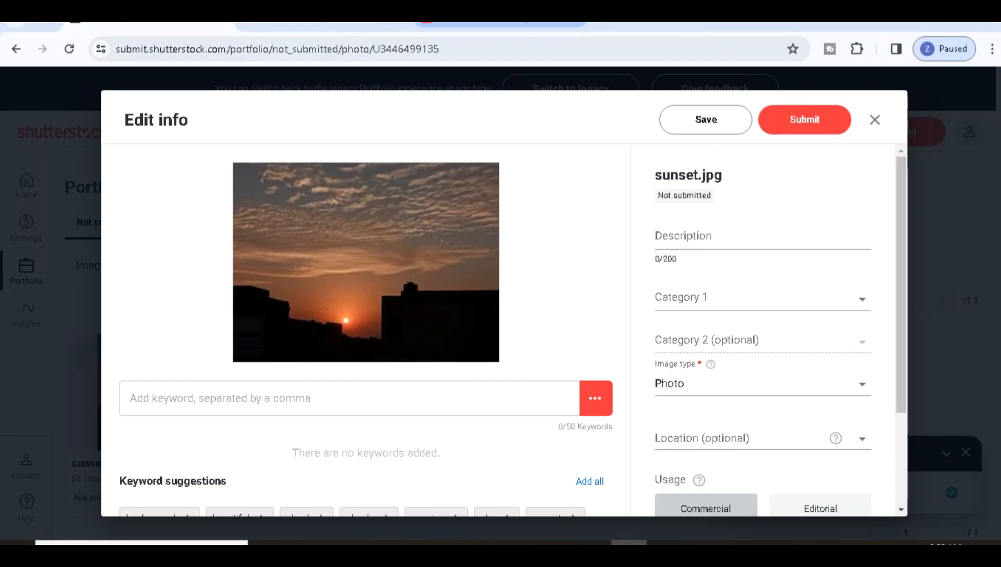
Browse the "sunset" search results and open the photo "Dramatic sunset sky with clouds" showing dark clouds over the sea
left_click(499, 25)
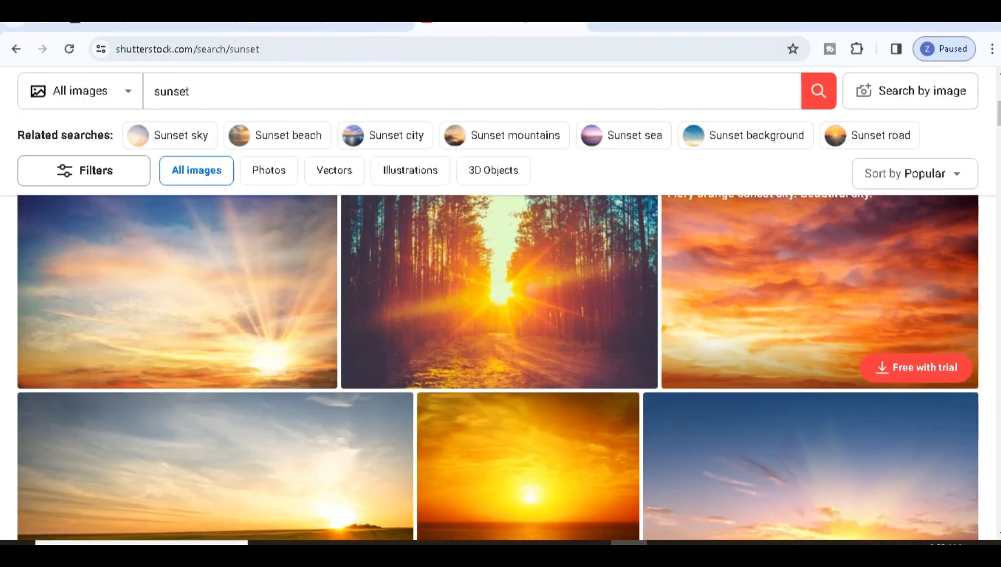
scroll(819, 315, "down", 5)
scroll(498, 368, "down", 2)
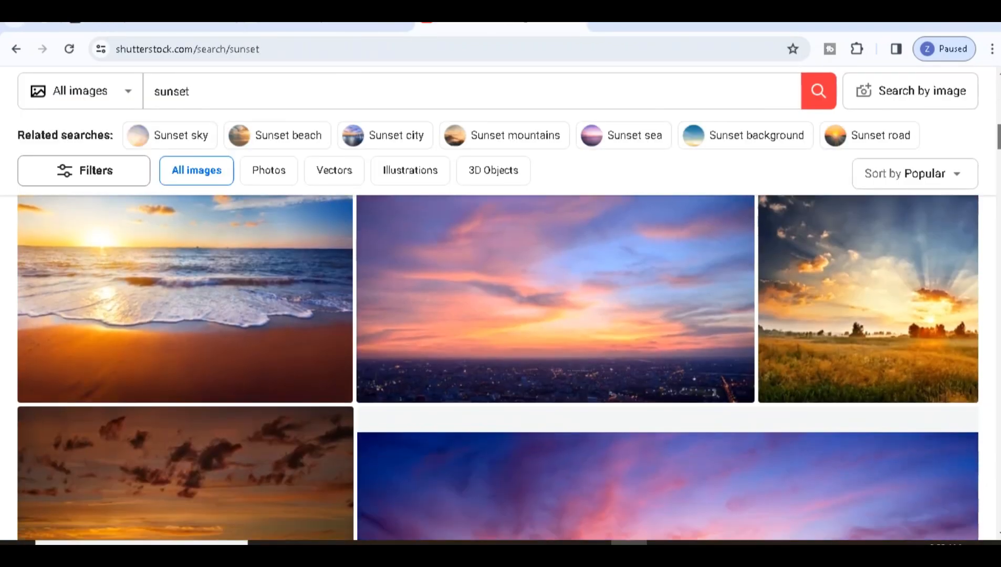
scroll(498, 367, "down", 8)
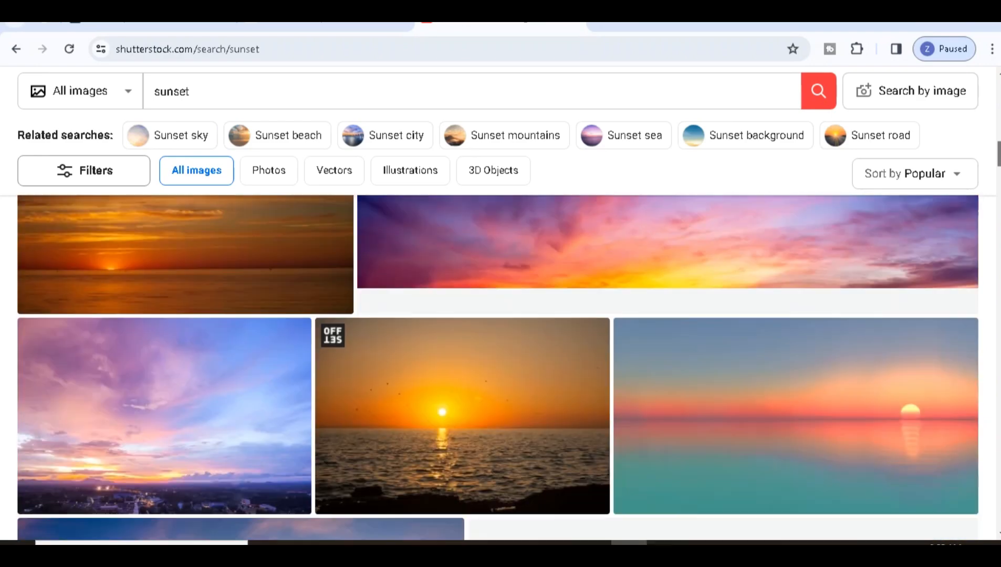
scroll(498, 367, "up", 5)
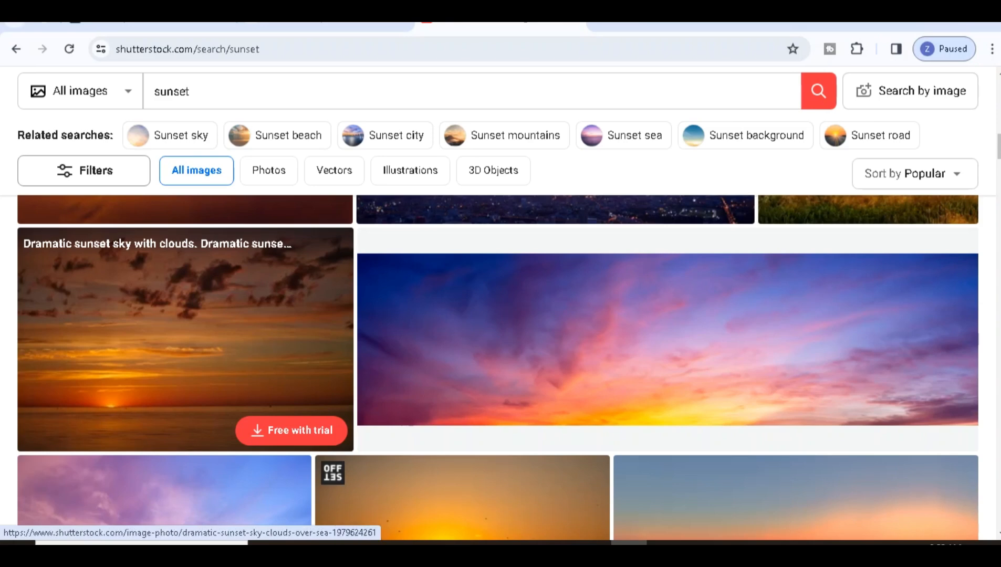
left_click(186, 339)
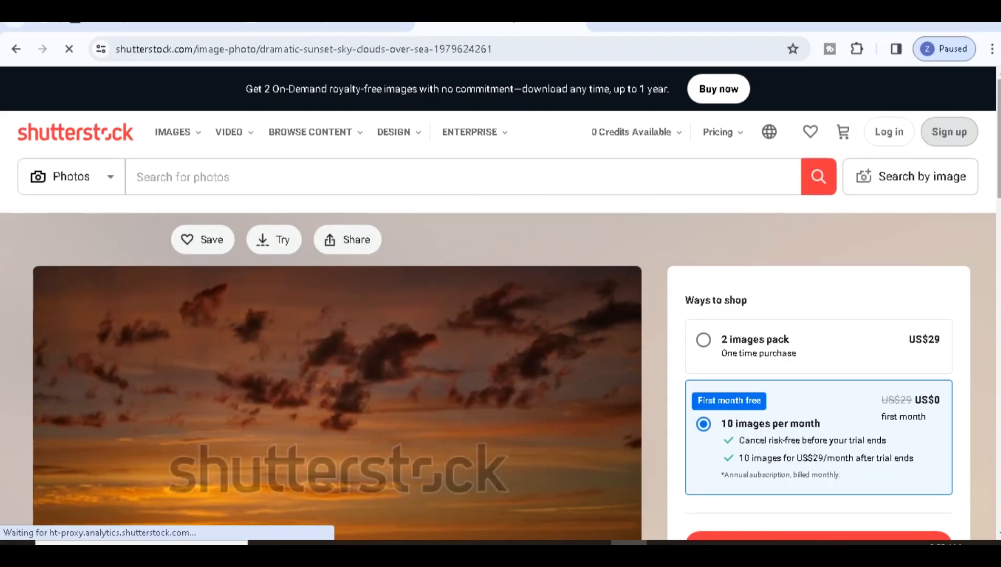
Copy the stock photo's title "Dramatic sunset sky with clouds. Dramatic sunset over the sea" into the description of sunset.jpg
scroll(498, 304, "down", 7)
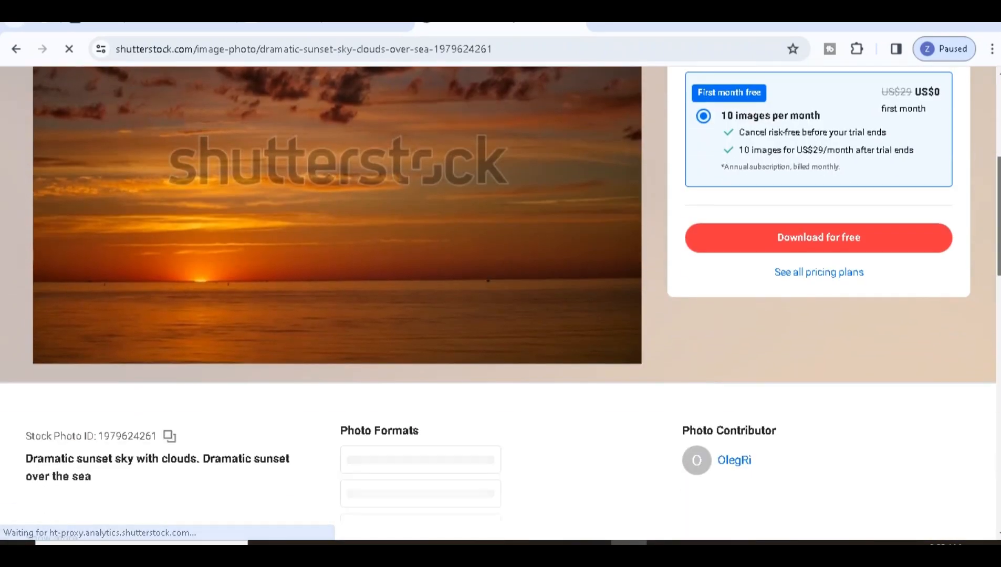
scroll(498, 299, "down", 1)
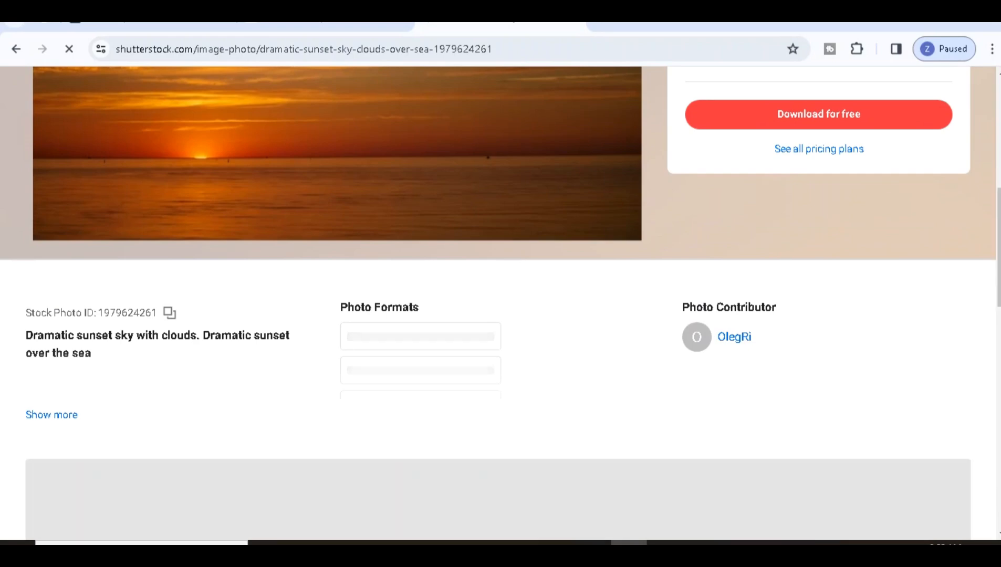
scroll(498, 303, "down", 1)
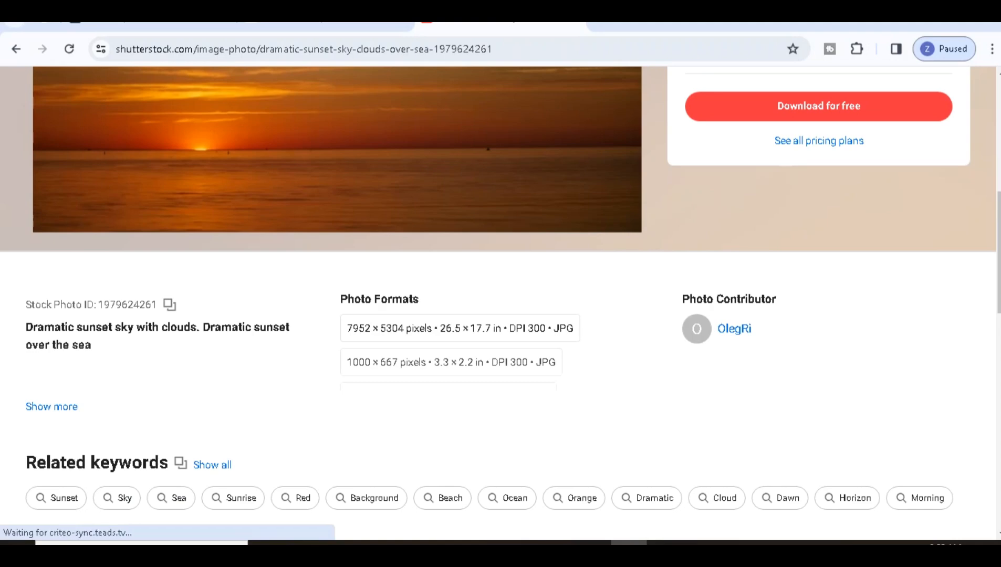
left_click_drag(25, 327, 91, 344)
key("ctrl+c")
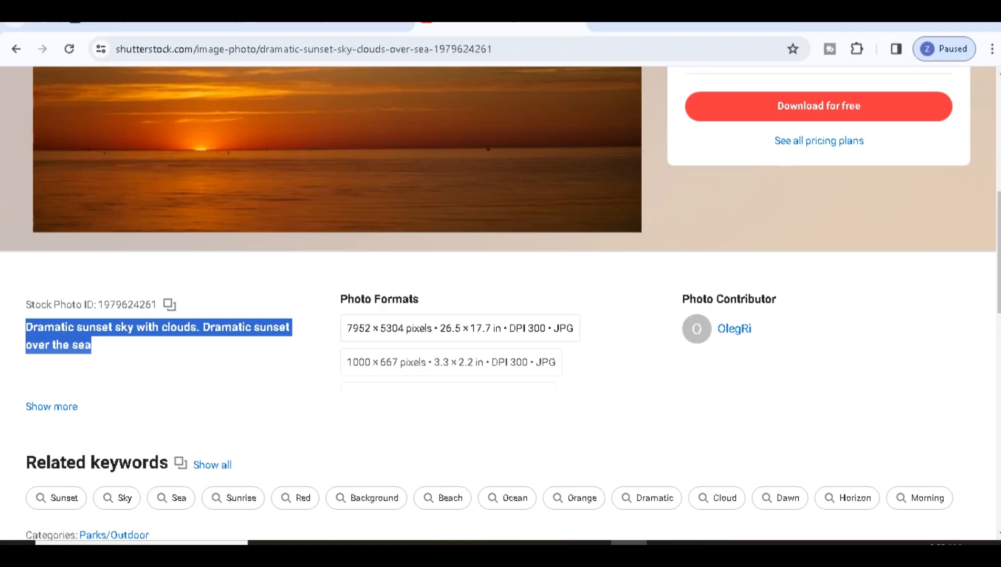
left_click(150, 21)
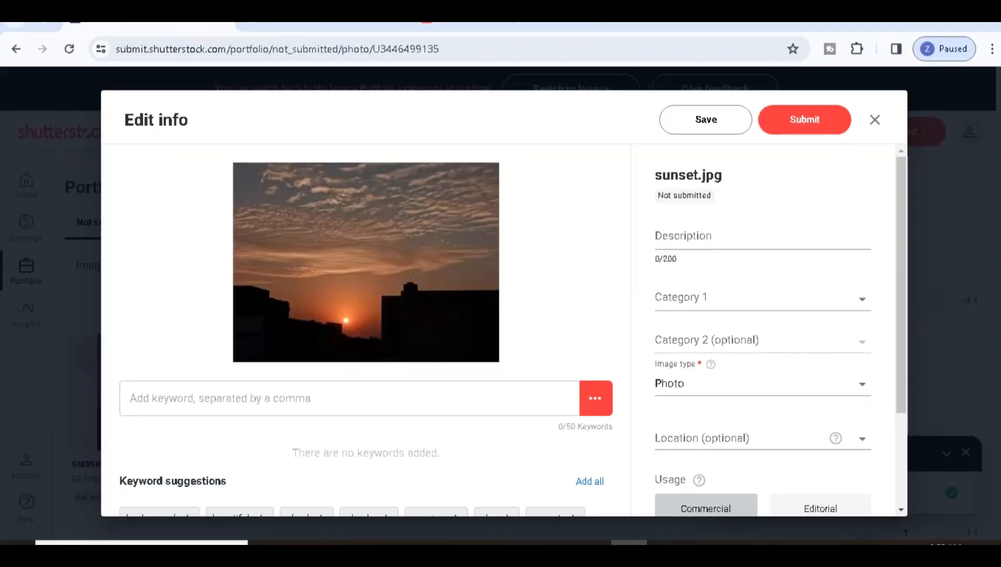
left_click(683, 237)
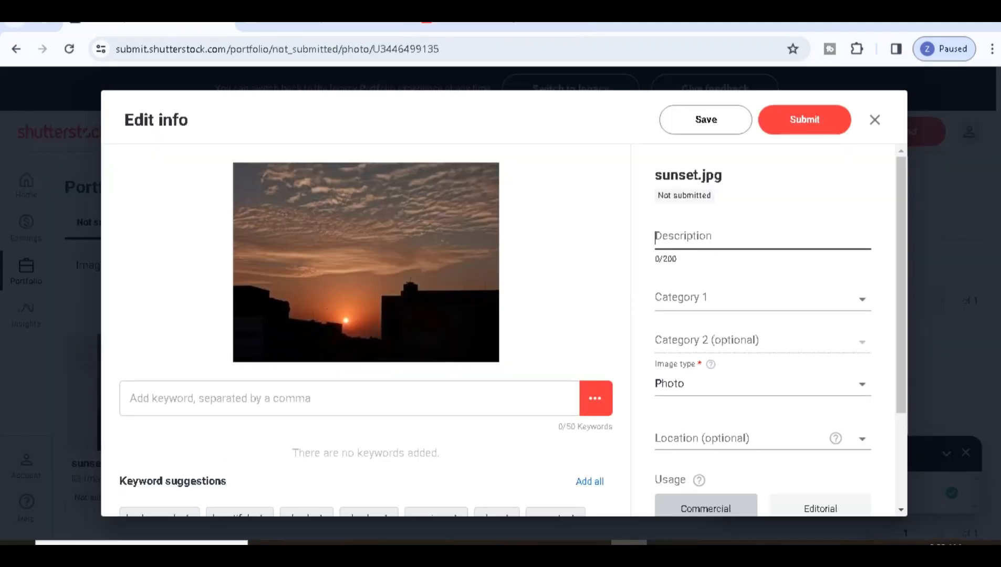
key("ctrl+v")
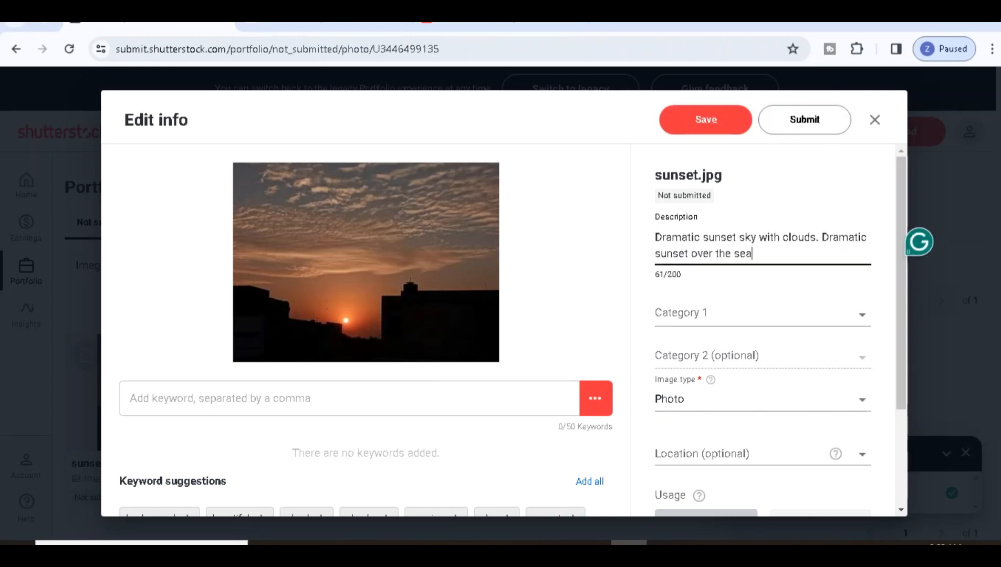
Replace the first word of the description, "Dramatic", with "Natural"
left_click(694, 237)
key("Right")
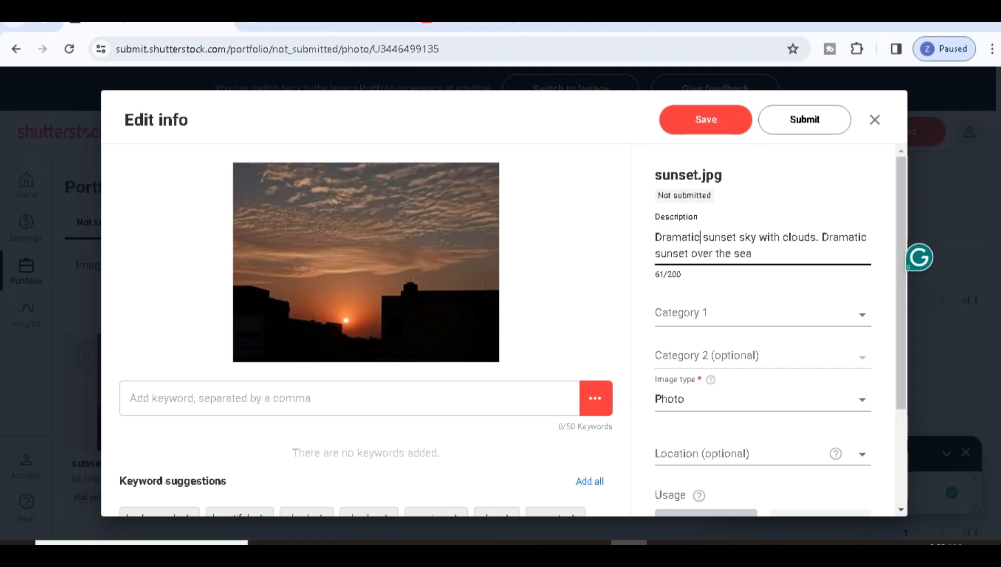
key("BackSpace")
key("BackSpace")
key("BackSpace")
key("BackSpace")
key("BackSpace")
key("BackSpace")
key("BackSpace")
key("BackSpace")
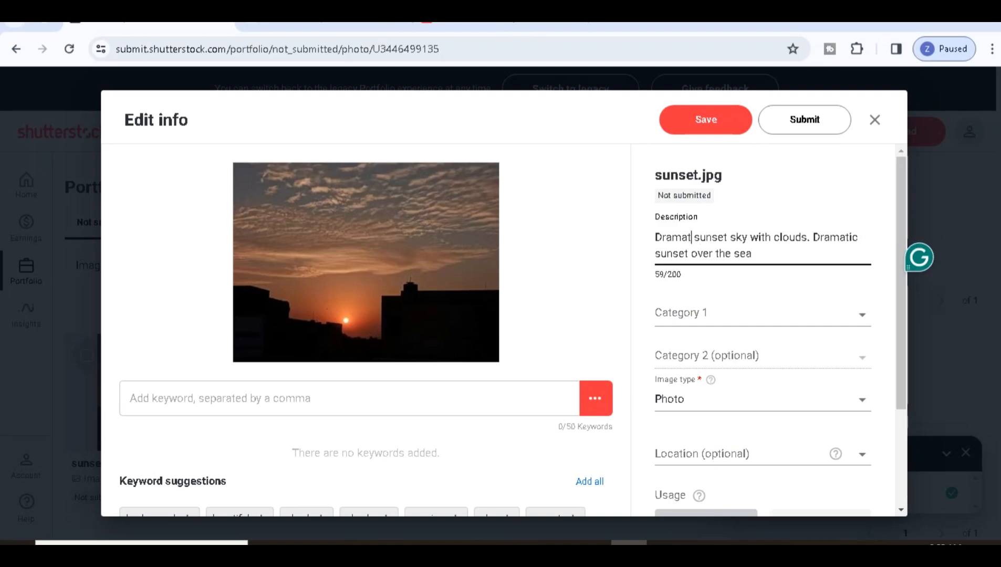
type("Natural")
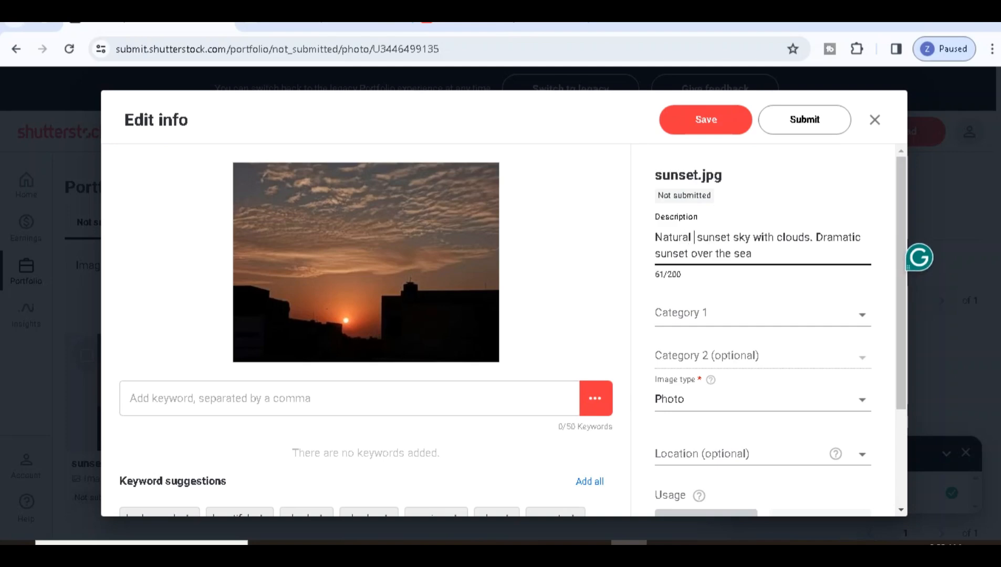
key("BackSpace")
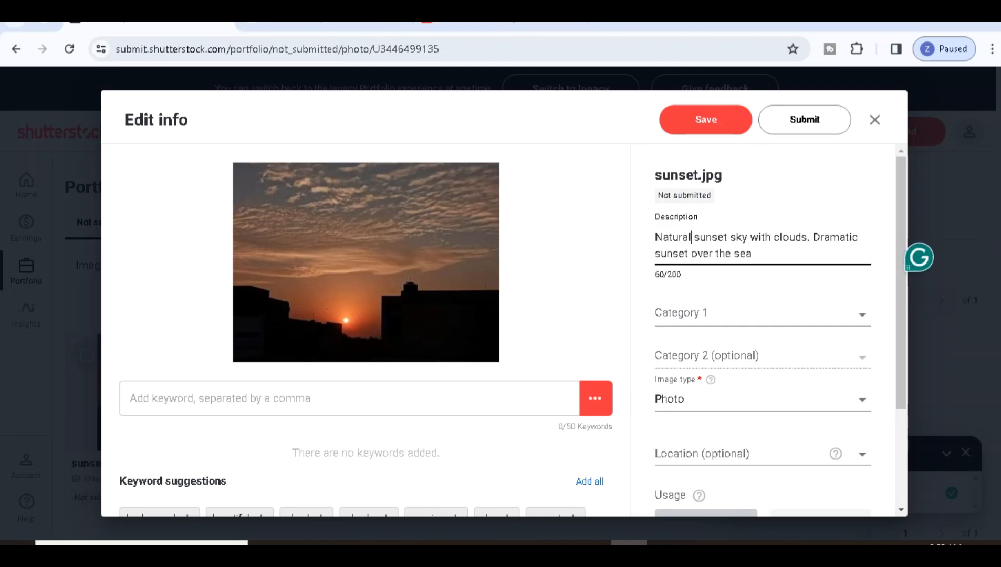
Replace "sea" at the end of the description with "Houses"
left_click_drag(752, 254, 733, 254)
type("H")
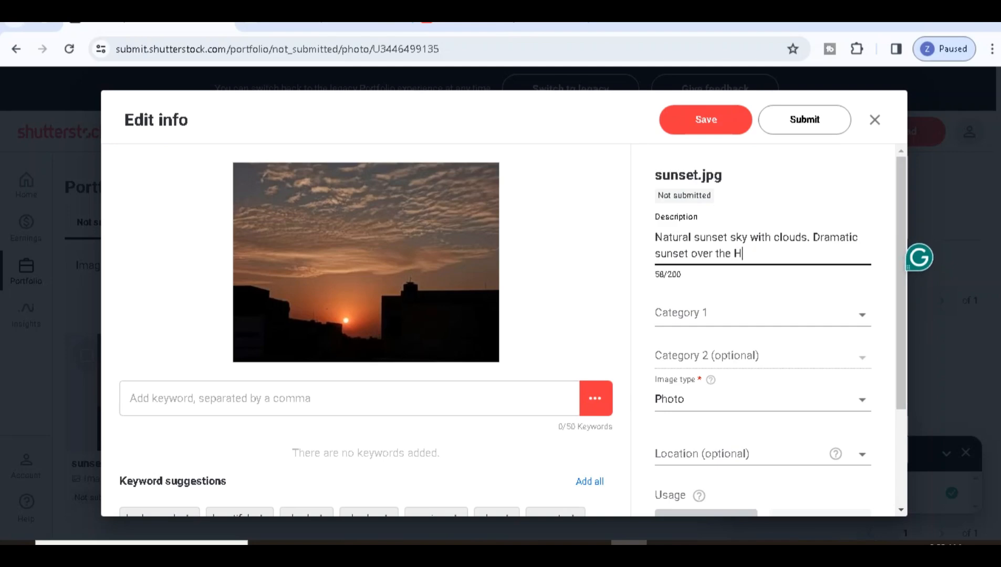
type("ouses")
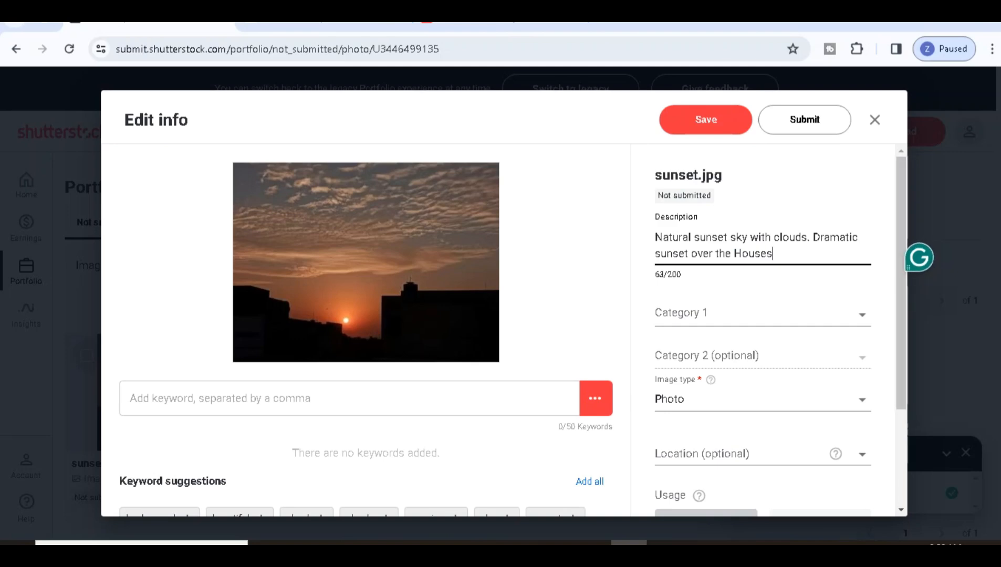
Change the second sentence of the description of sunset.jpg to "Natural View of sunset"
left_click_drag(813, 238, 861, 237)
type("Natur")
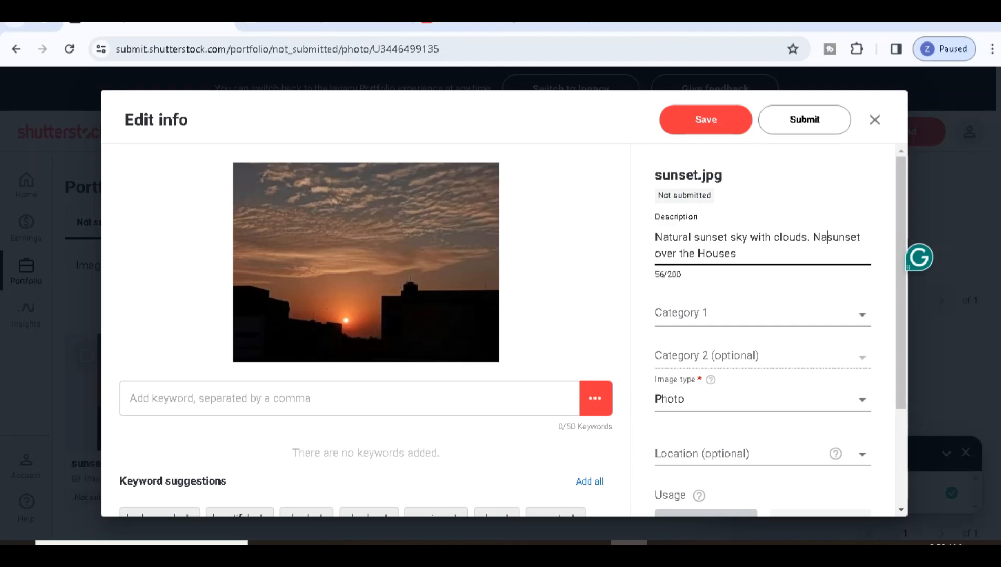
type("e")
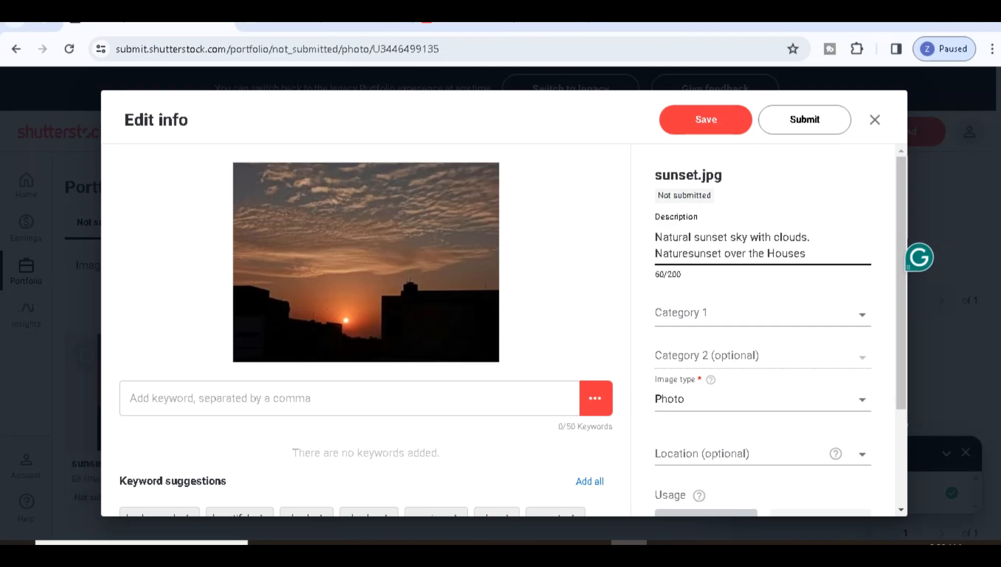
key("BackSpace")
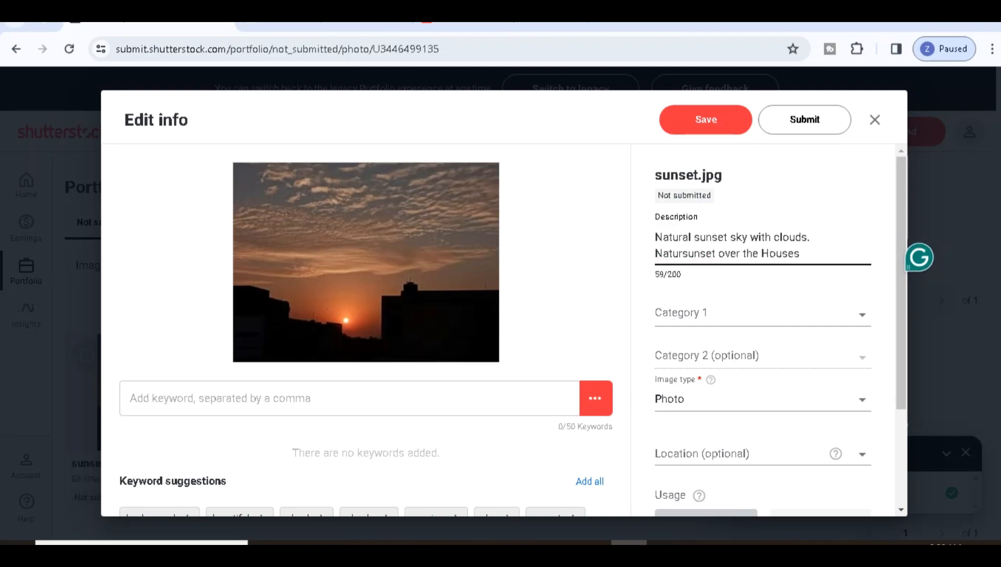
type("al ")
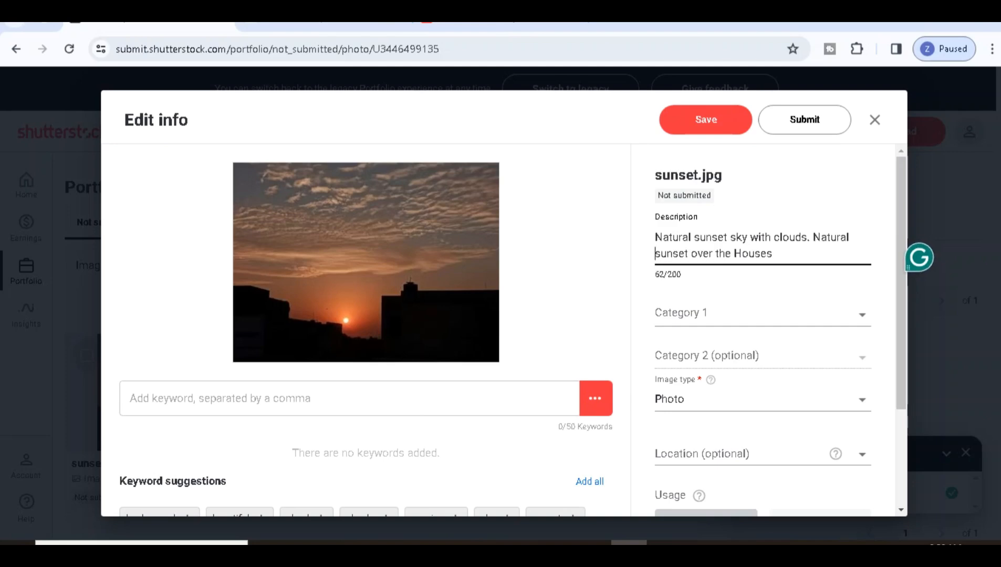
type("View ")
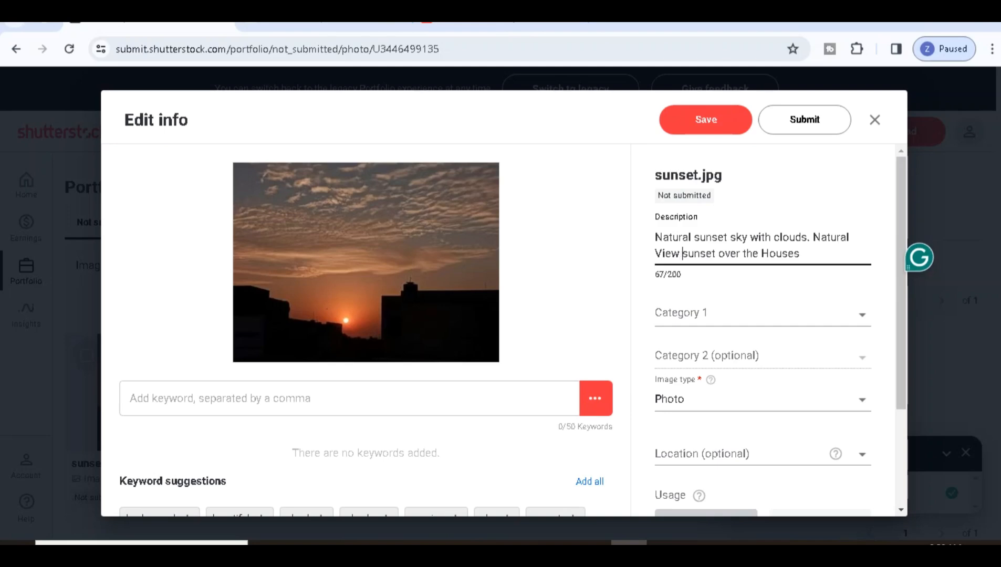
type("of")
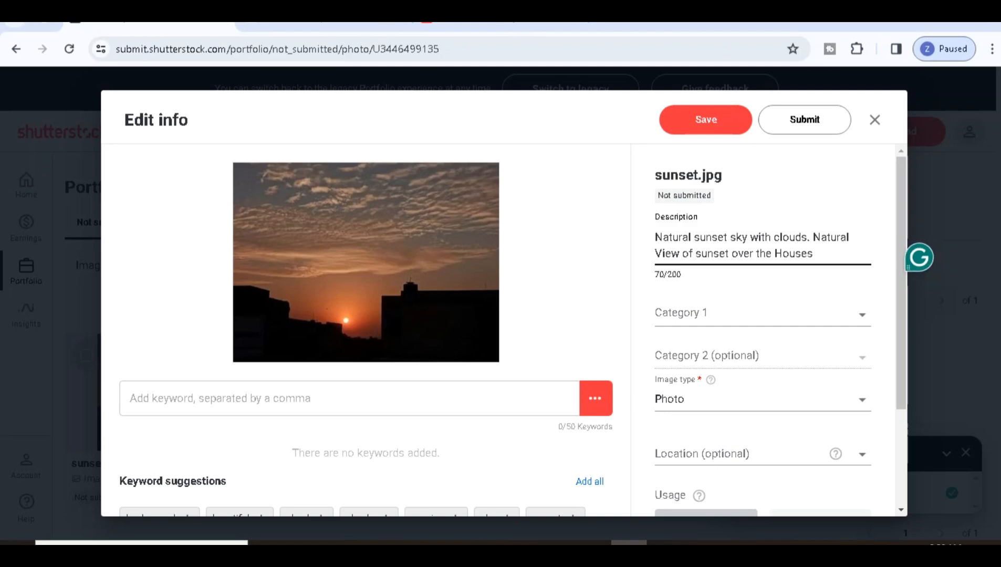
left_click_drag(813, 254, 730, 255)
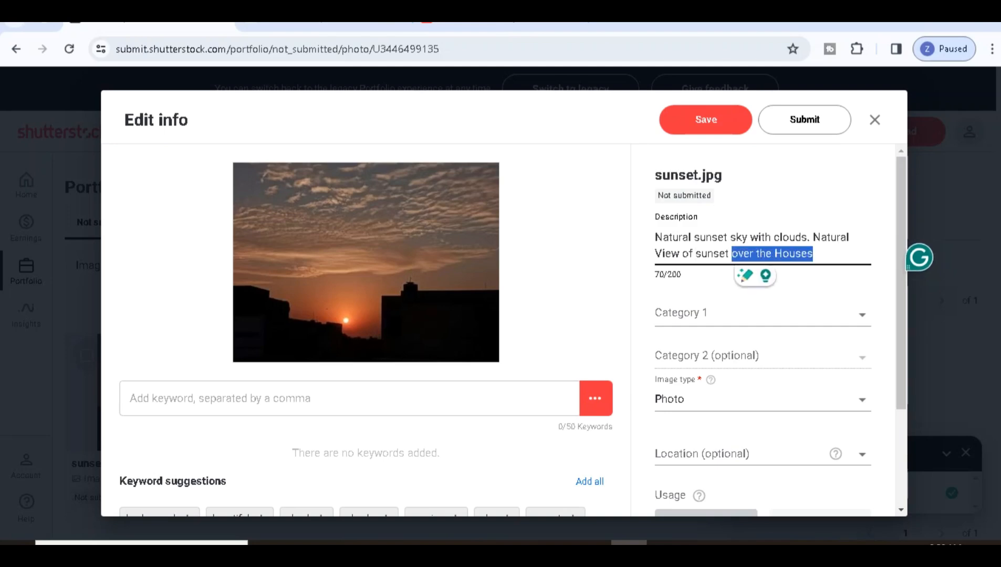
key("BackSpace")
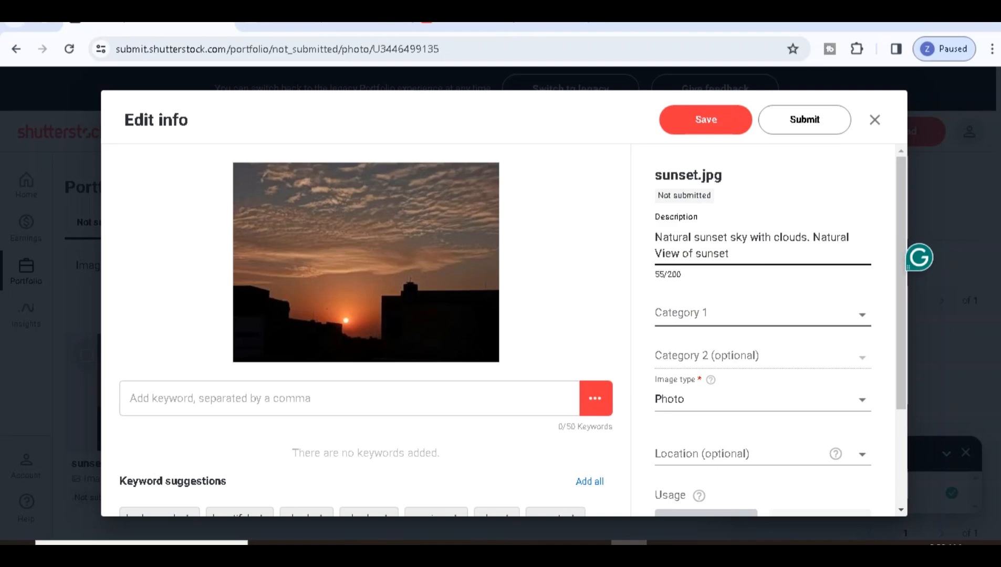
Set the photo's first category to Nature and its second category to Parks/Outdoor
left_click(756, 318)
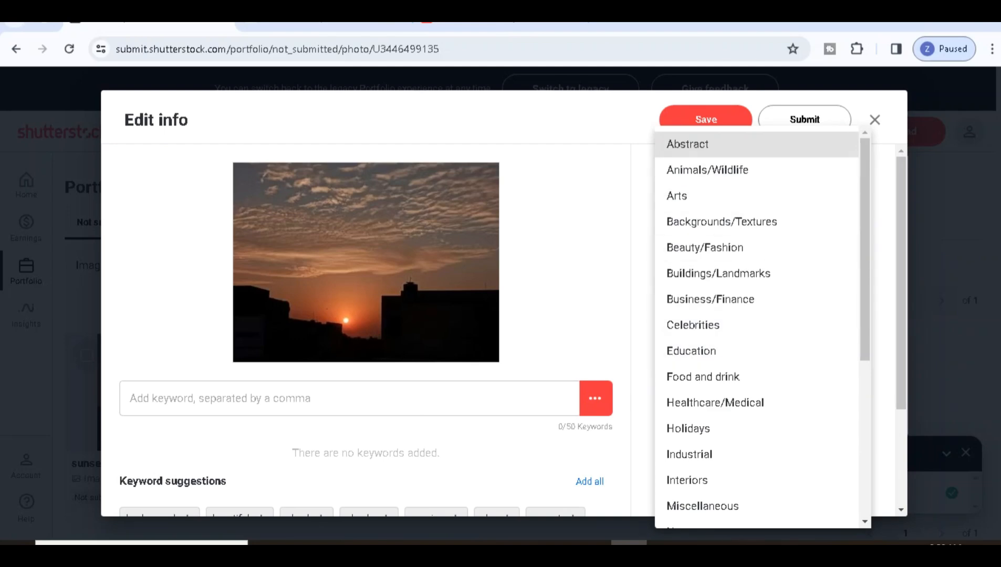
scroll(756, 326, "down", 4)
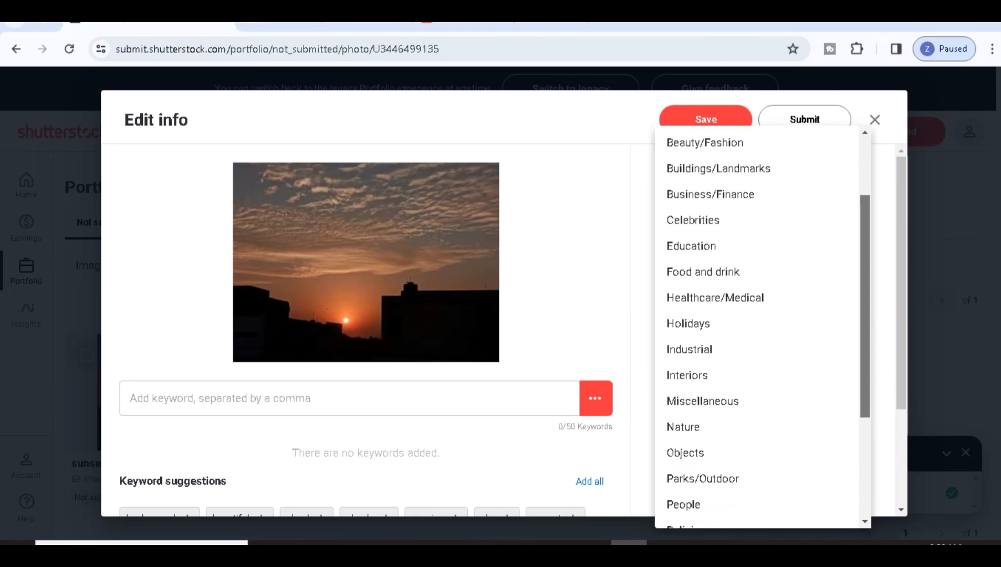
scroll(756, 326, "down", 2)
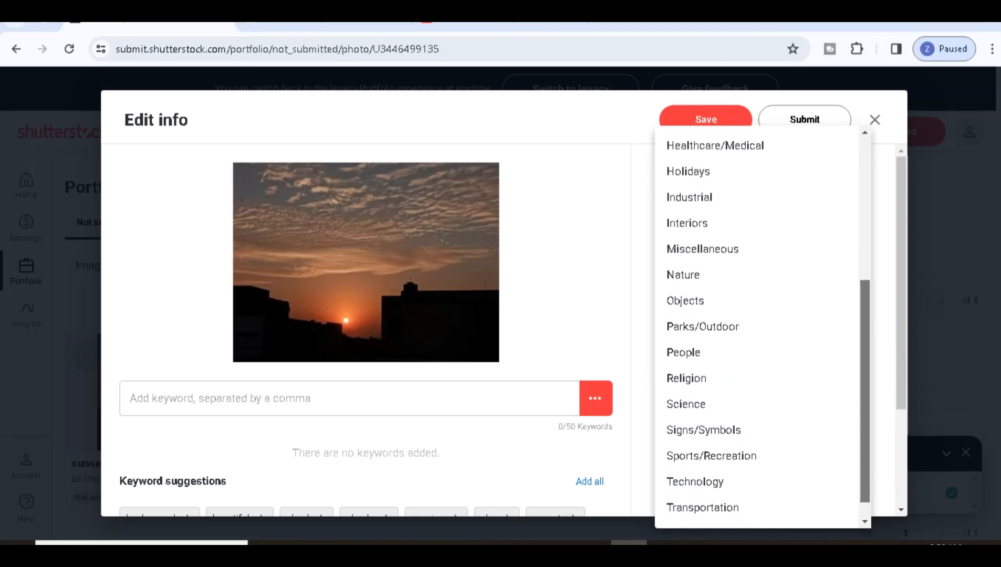
left_click(707, 249)
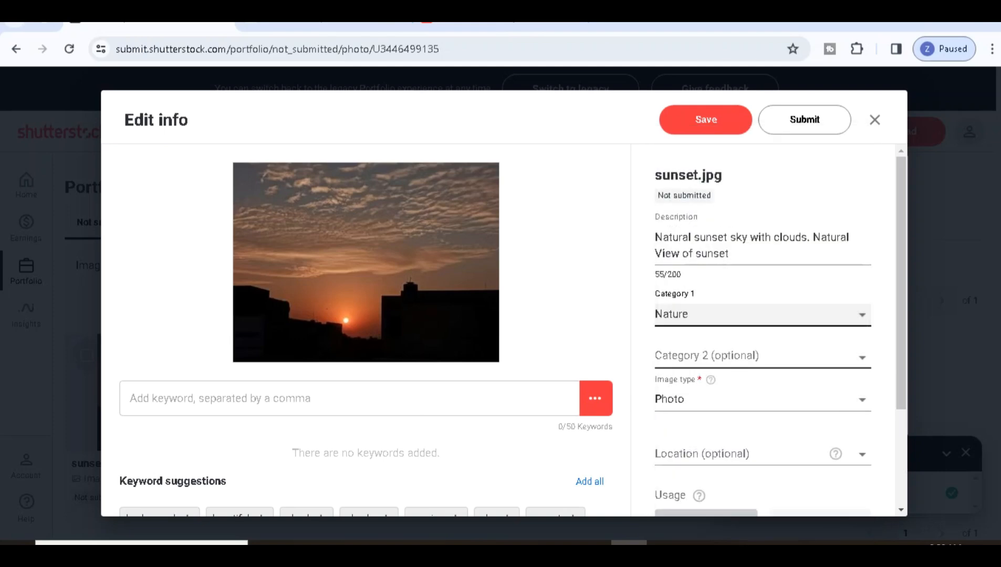
left_click(756, 355)
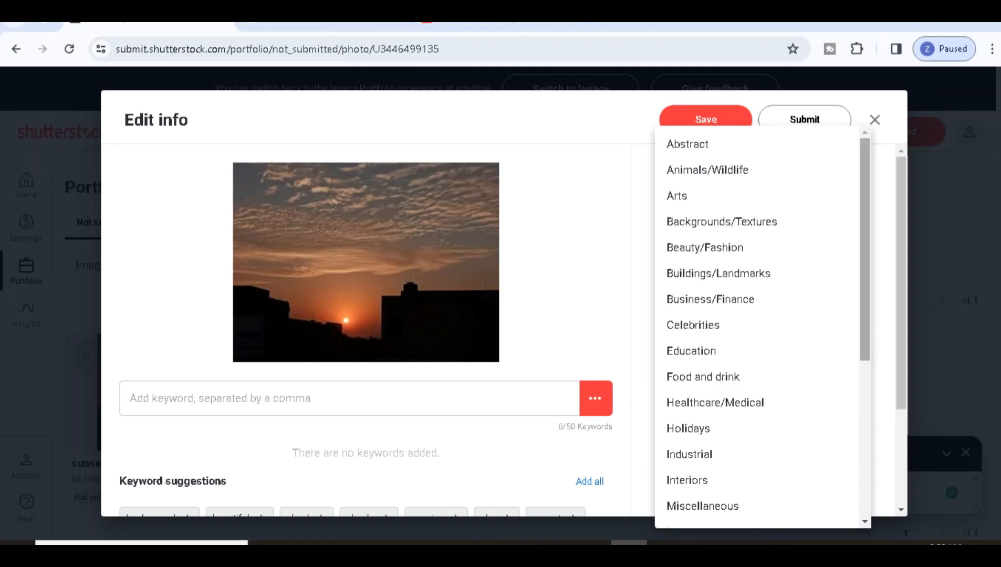
scroll(756, 325, "down", 5)
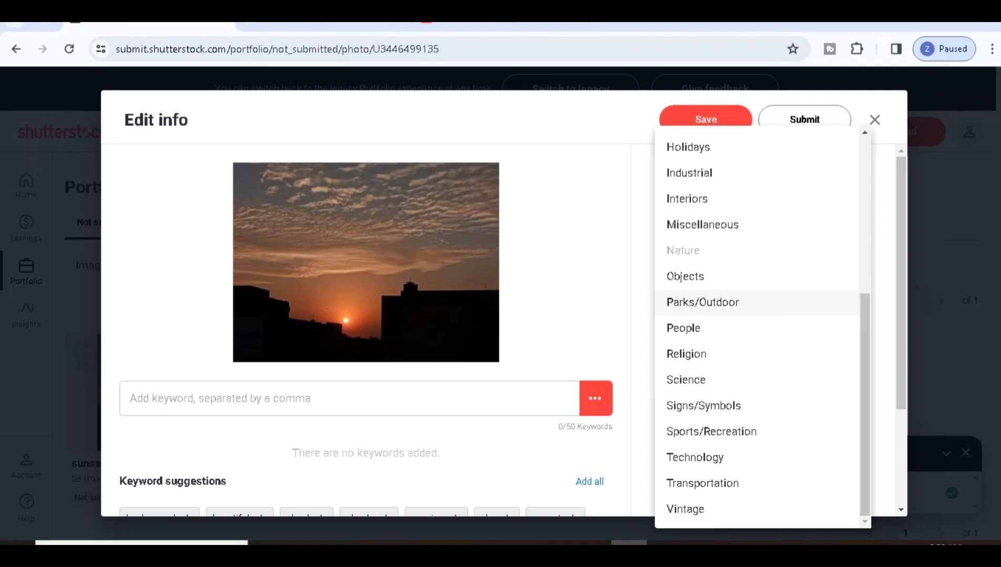
left_click(703, 302)
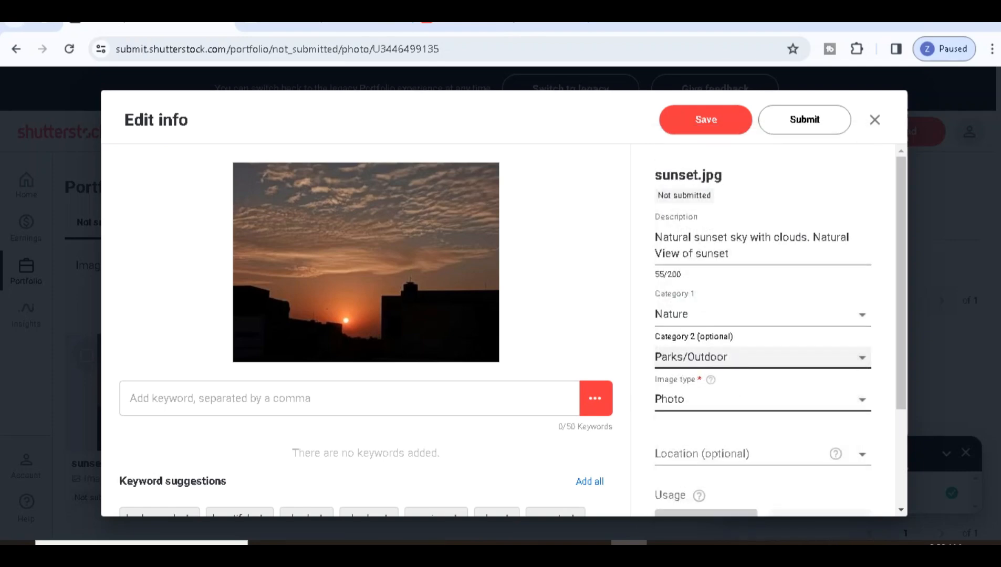
Choose Photo as the image type for sunset.jpg
left_click(763, 399)
left_click(762, 430)
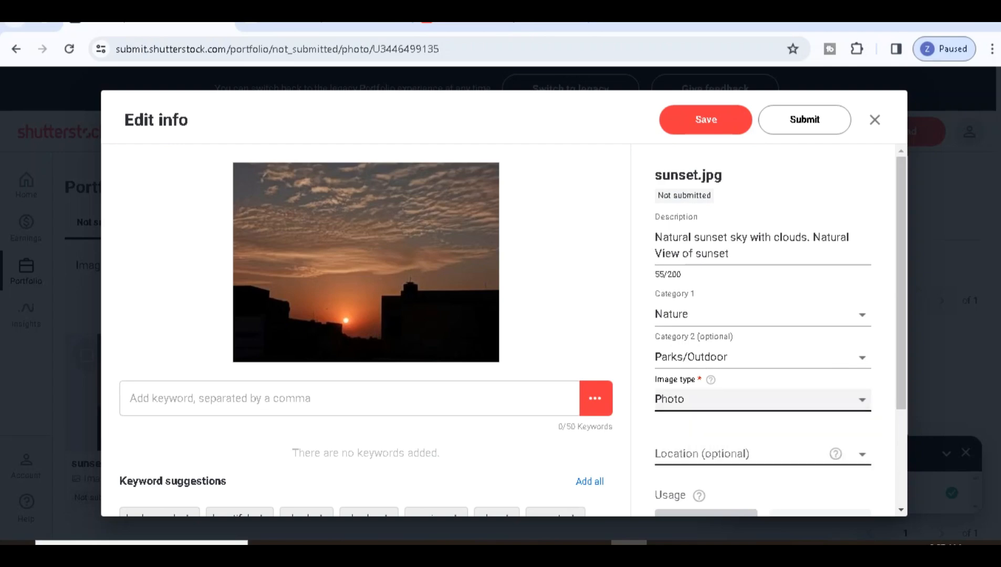
left_click(762, 399)
left_click(762, 430)
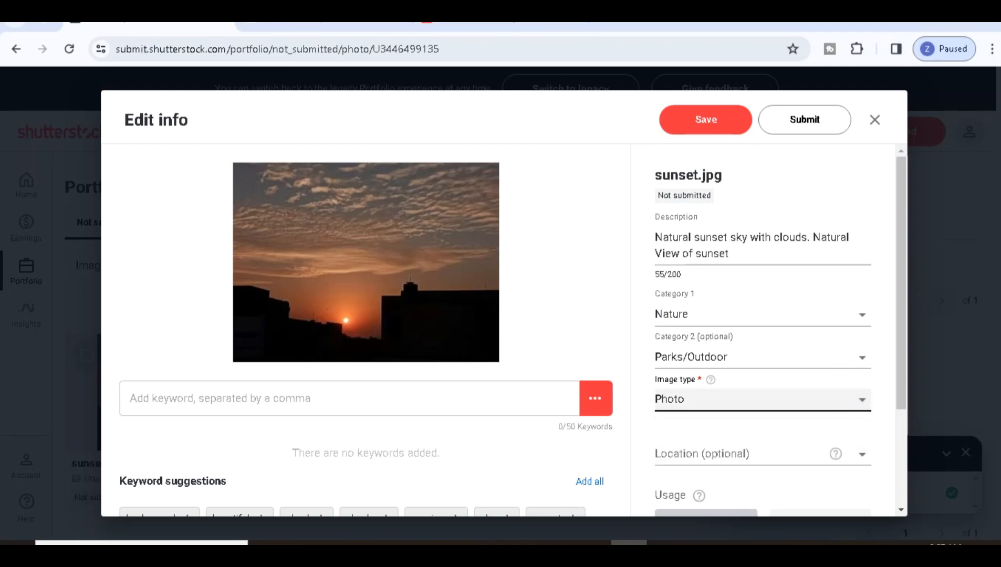
Add the suggested keywords beautiful, behind the clouds, cloud, city, evening, sky, sunset and sunrises to the photo
scroll(504, 331, "down", 3)
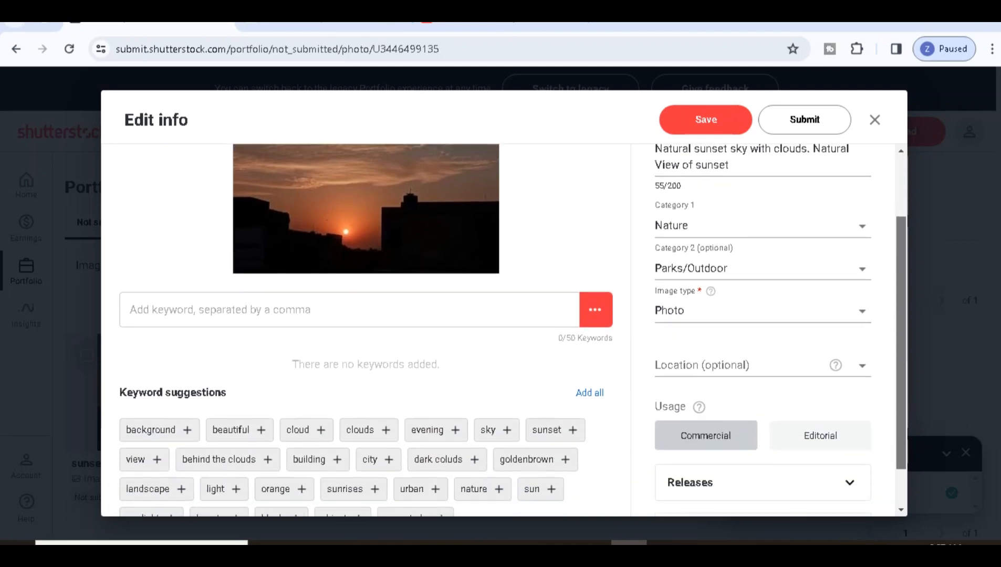
mouse_move(835, 314)
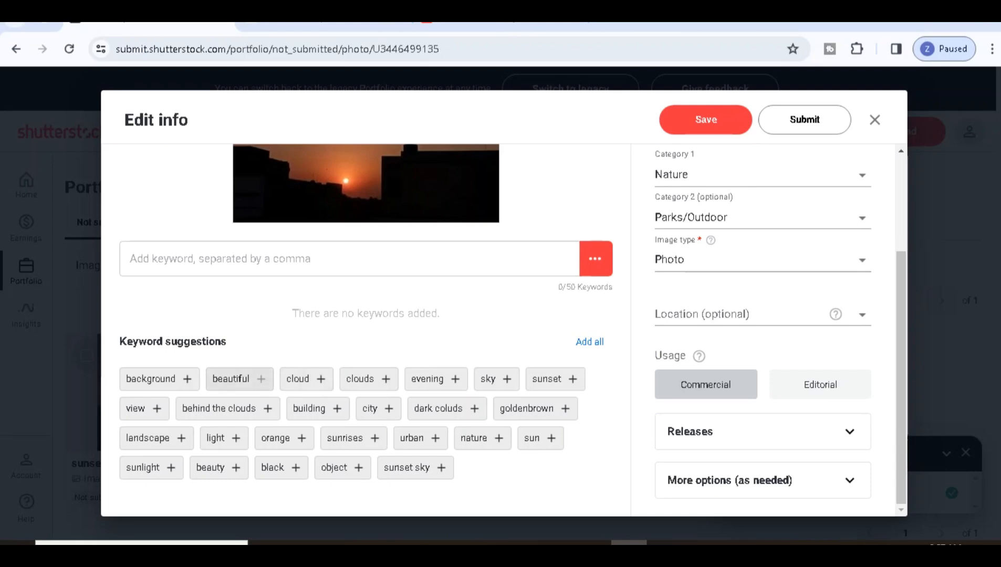
left_click(260, 379)
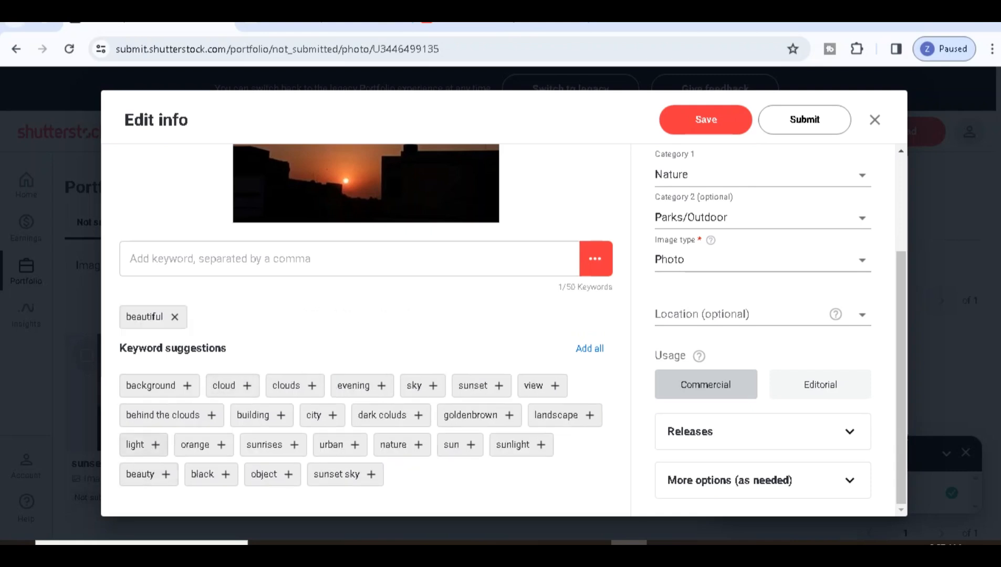
left_click(211, 415)
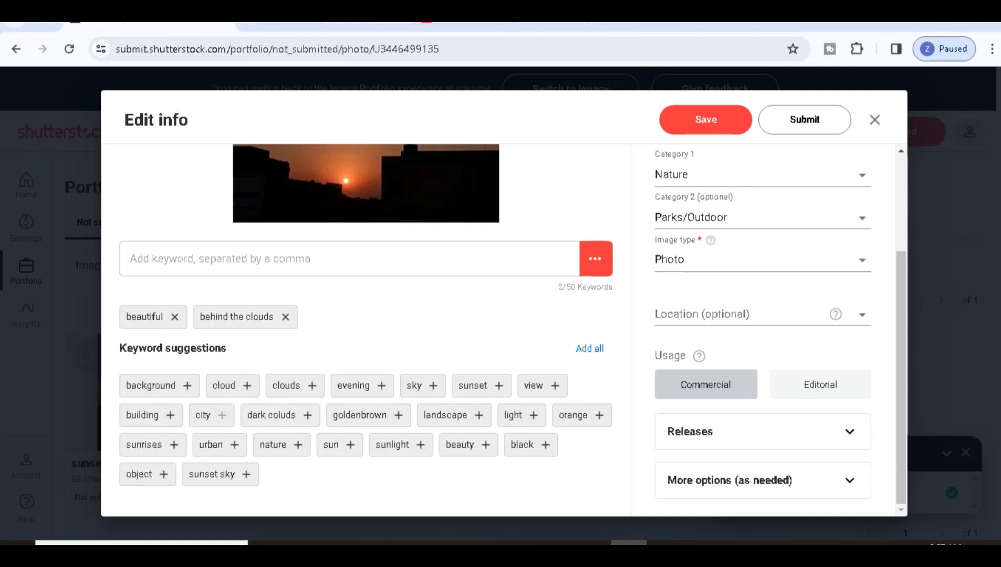
left_click(245, 386)
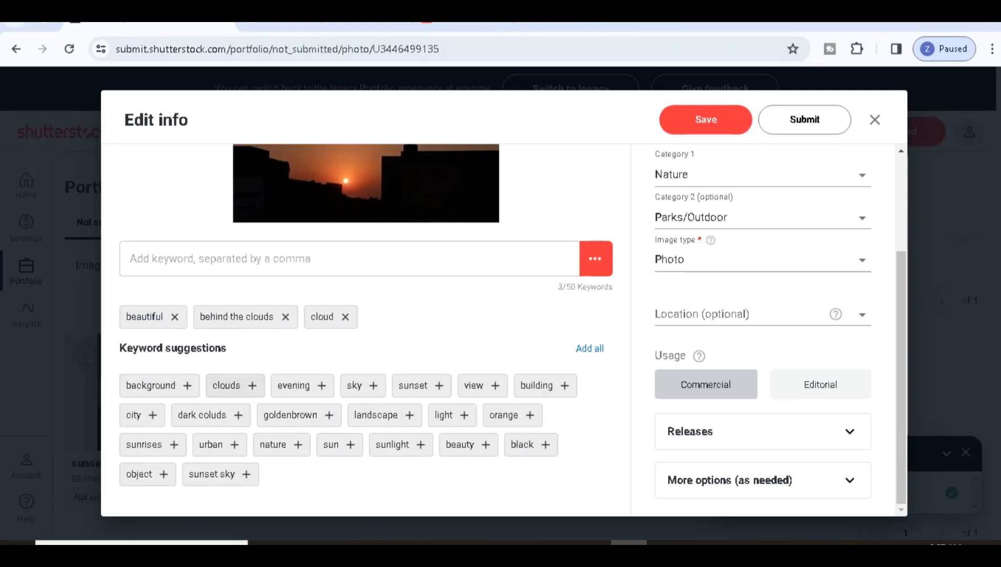
left_click(152, 414)
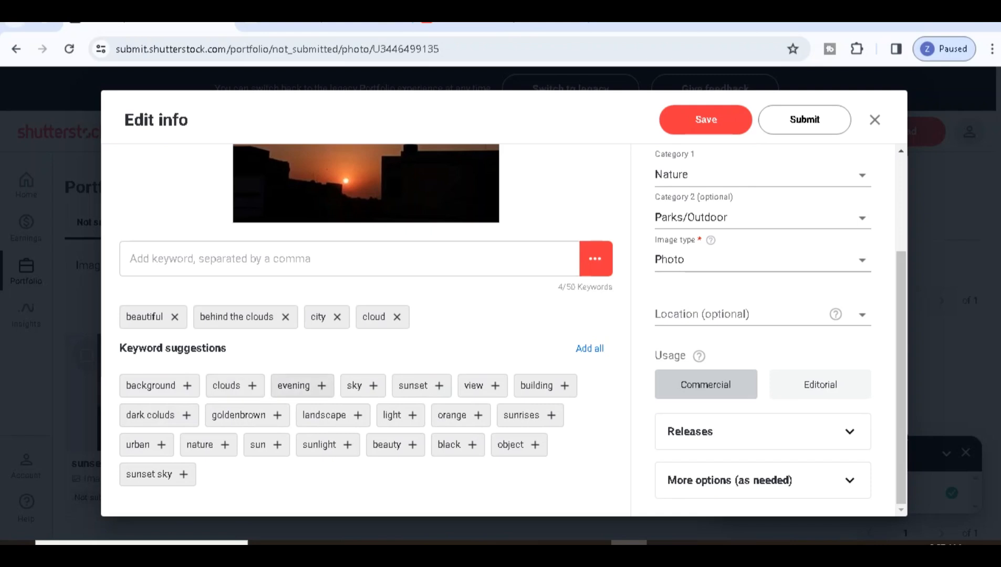
left_click(304, 386)
left_click(304, 385)
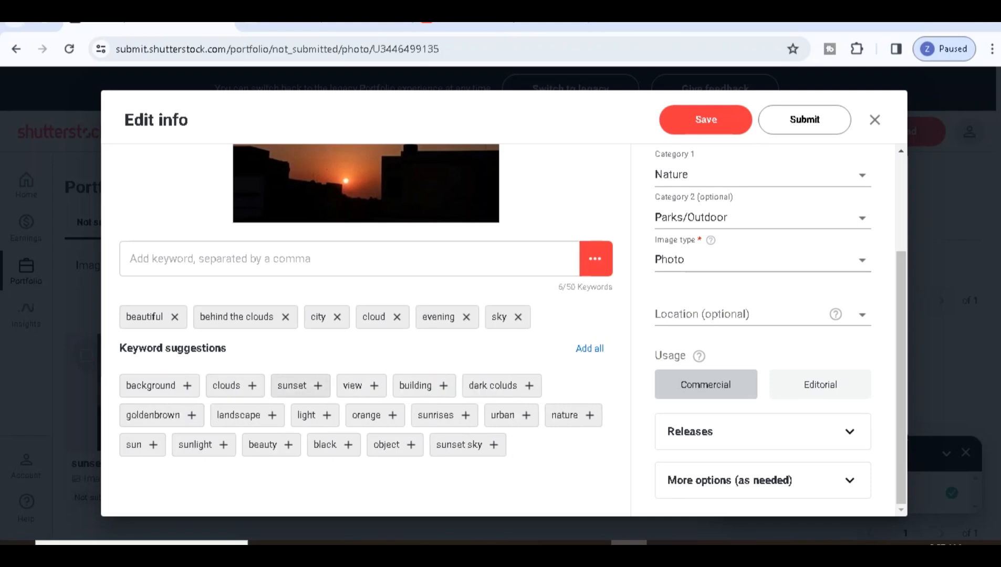
left_click(303, 385)
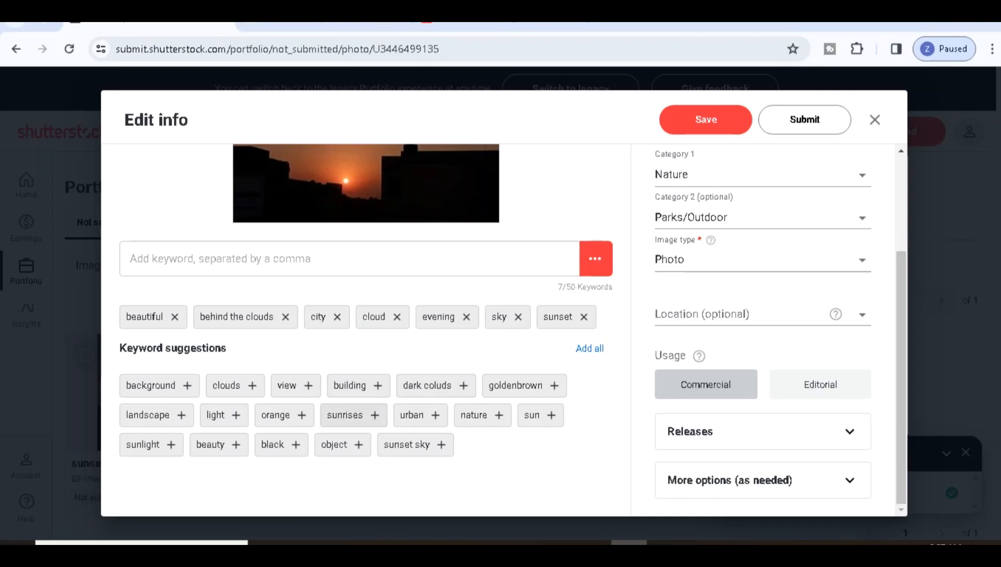
left_click(374, 415)
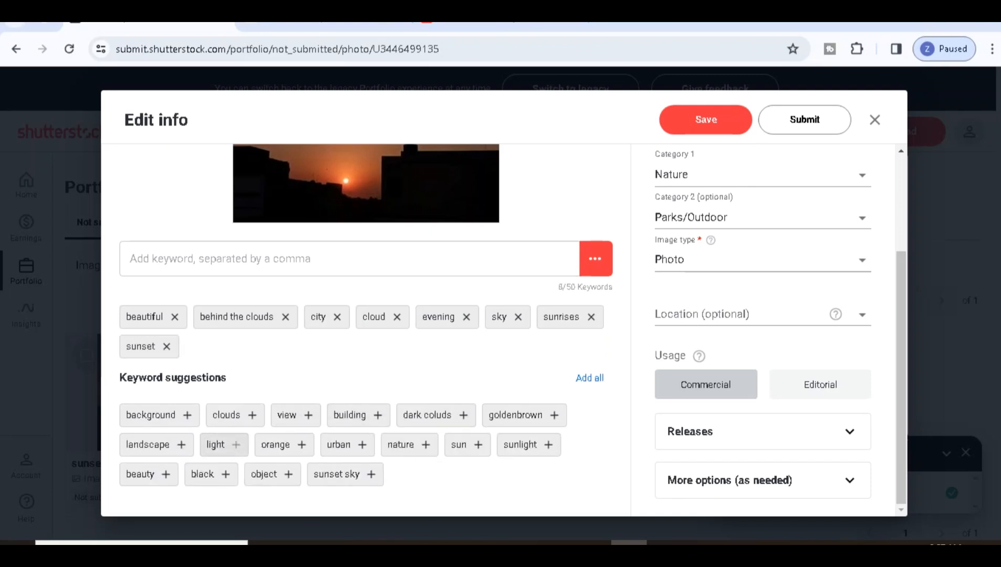
Add the suggested keywords light, landscape, sunset sky, goldenbrown, dark coluds, building, sun and nature to the photo
left_click(222, 444)
left_click(148, 444)
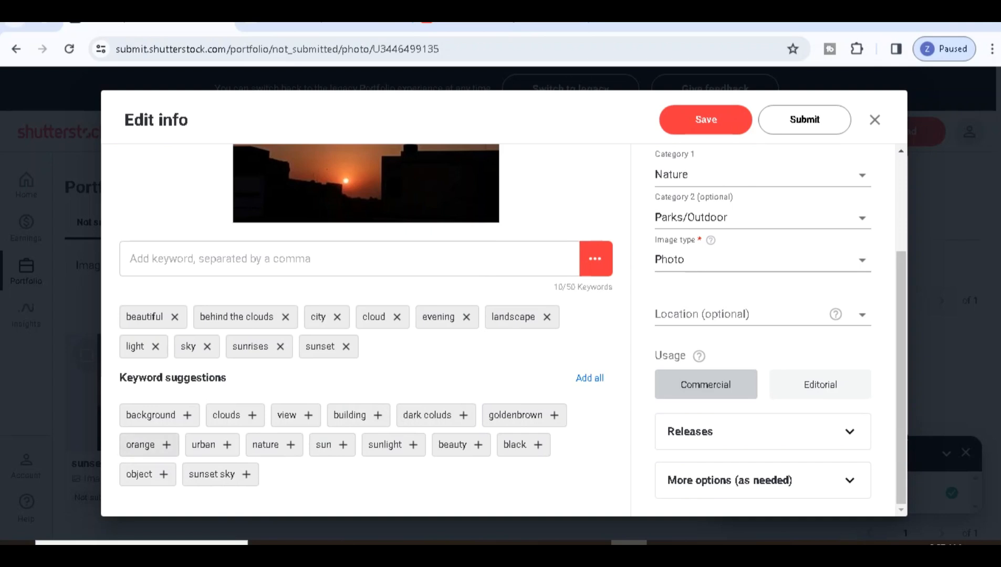
left_click(246, 474)
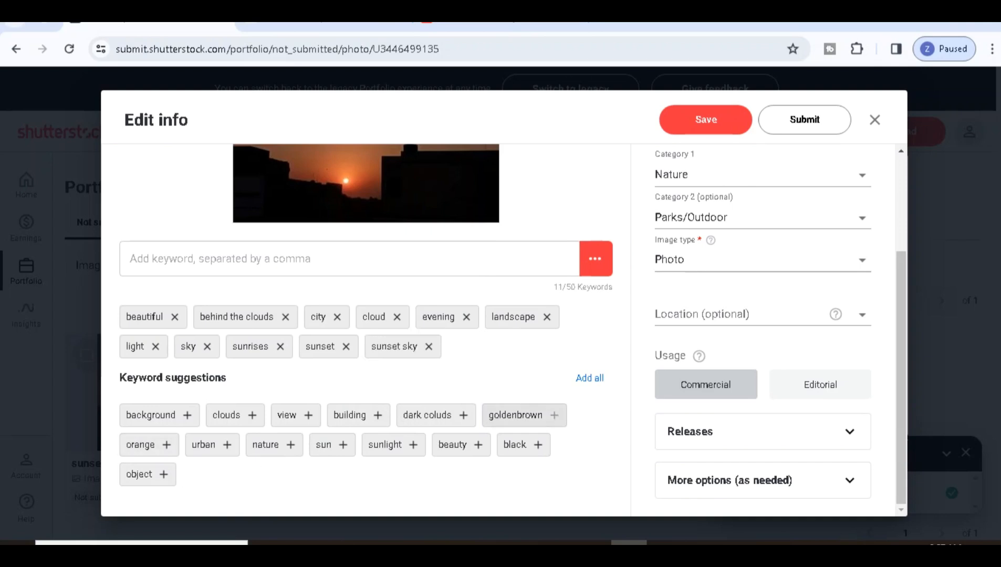
left_click(524, 415)
left_click(462, 415)
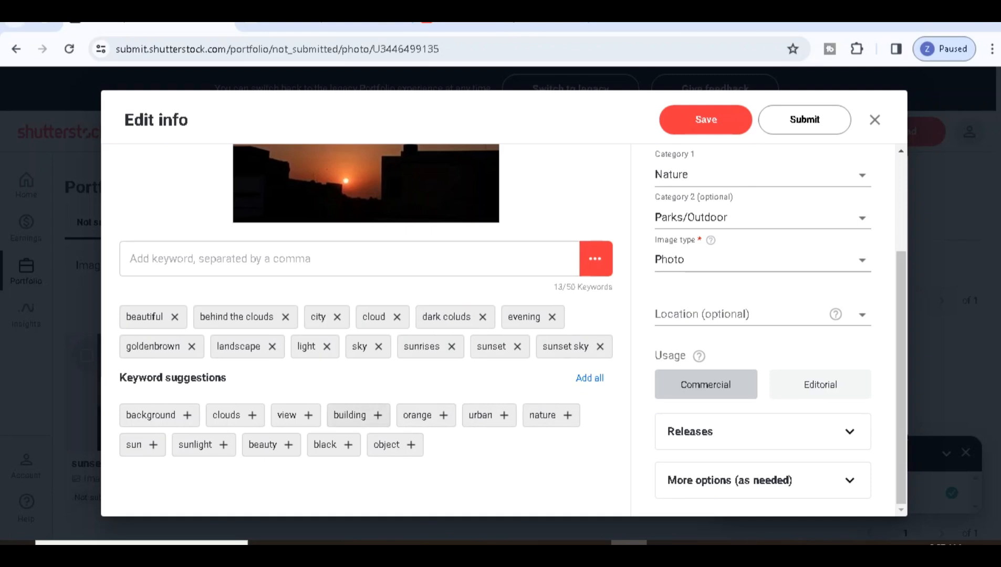
left_click(354, 415)
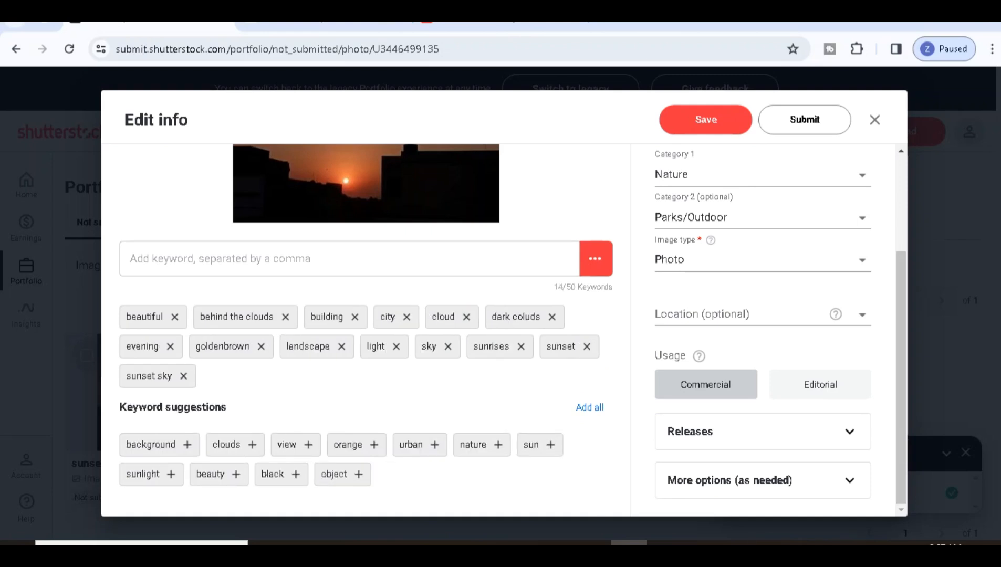
left_click(540, 444)
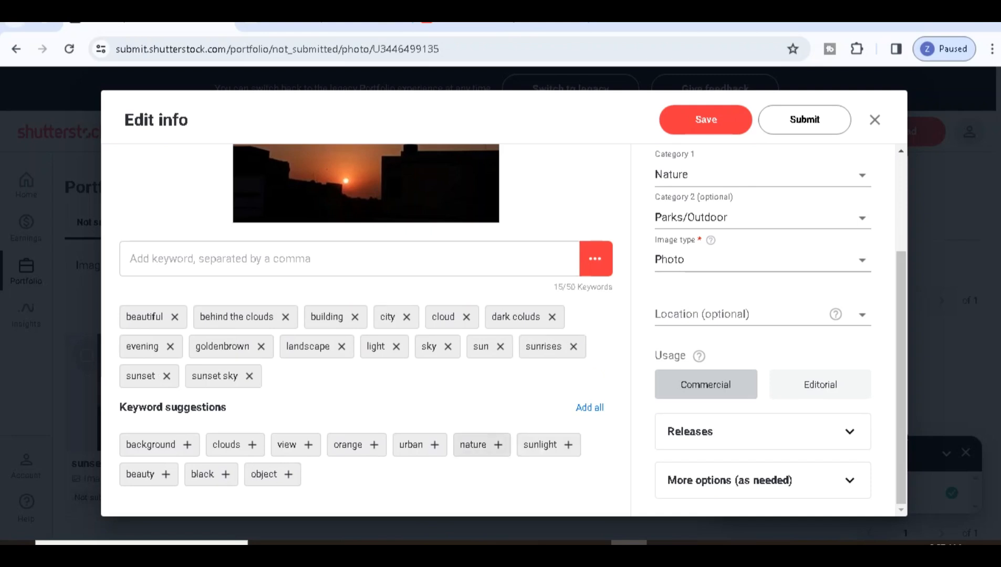
left_click(482, 445)
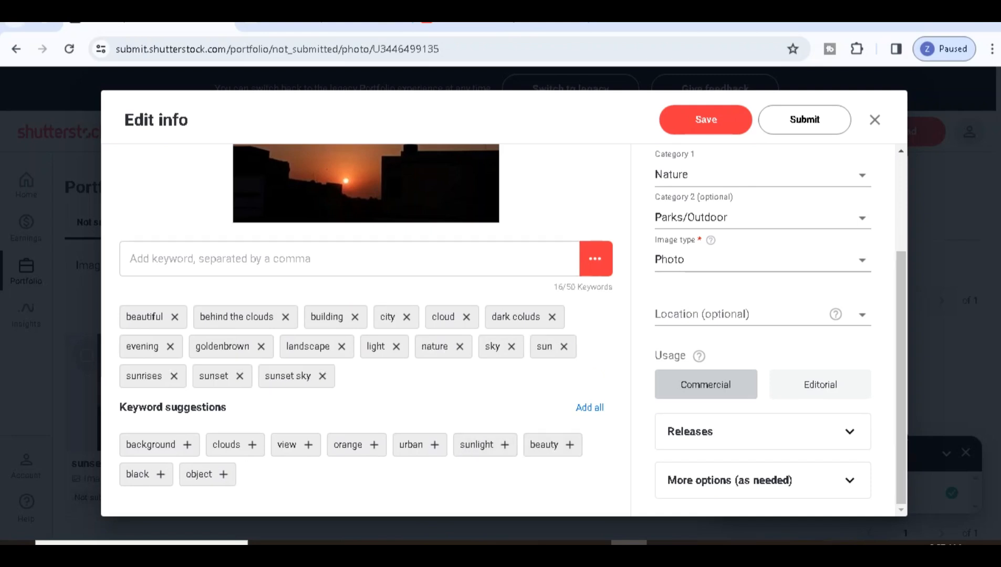
Expand the photo's additional options and review the reviewer notes and mature content settings
left_click(849, 480)
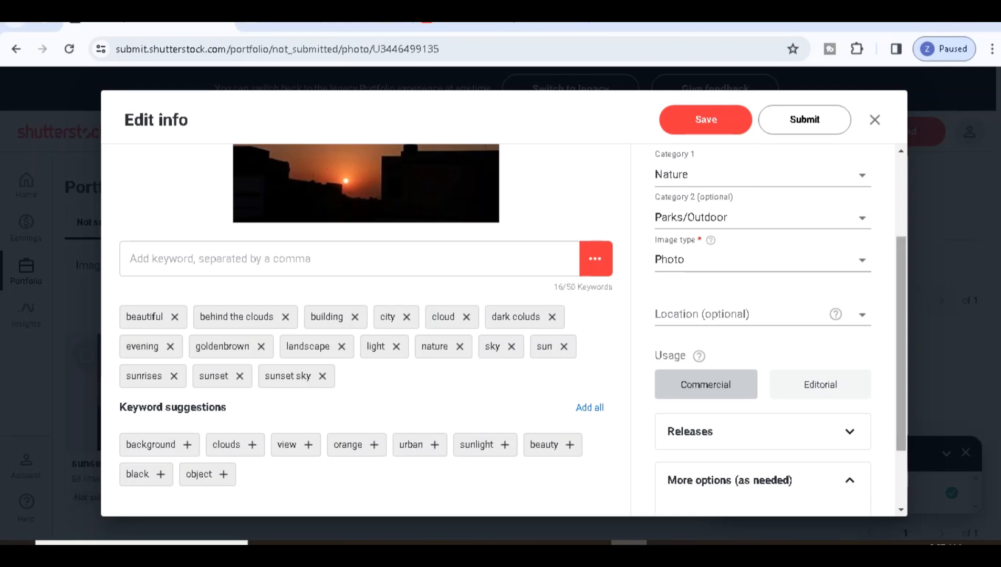
scroll(504, 326, "down", 2)
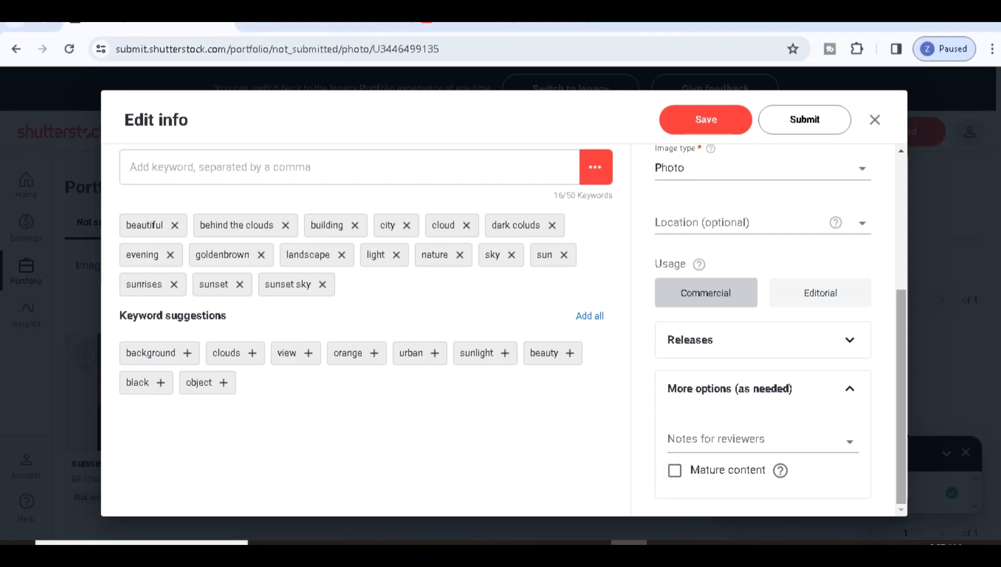
scroll(504, 325, "up", 2)
scroll(504, 326, "up", 1)
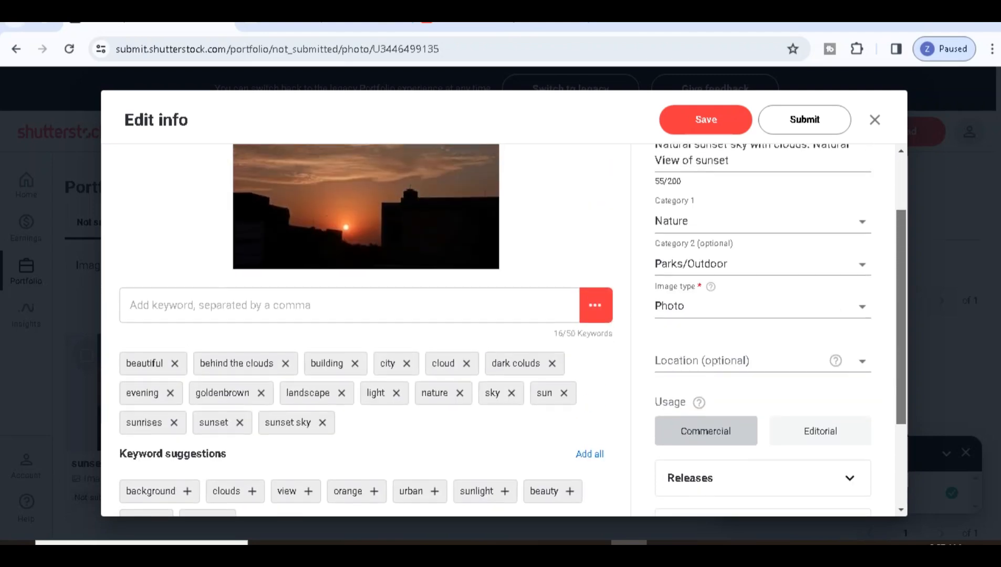
Add the custom keyword "cloudy sky" to the keywords of sunset.jpg
double_click(670, 405)
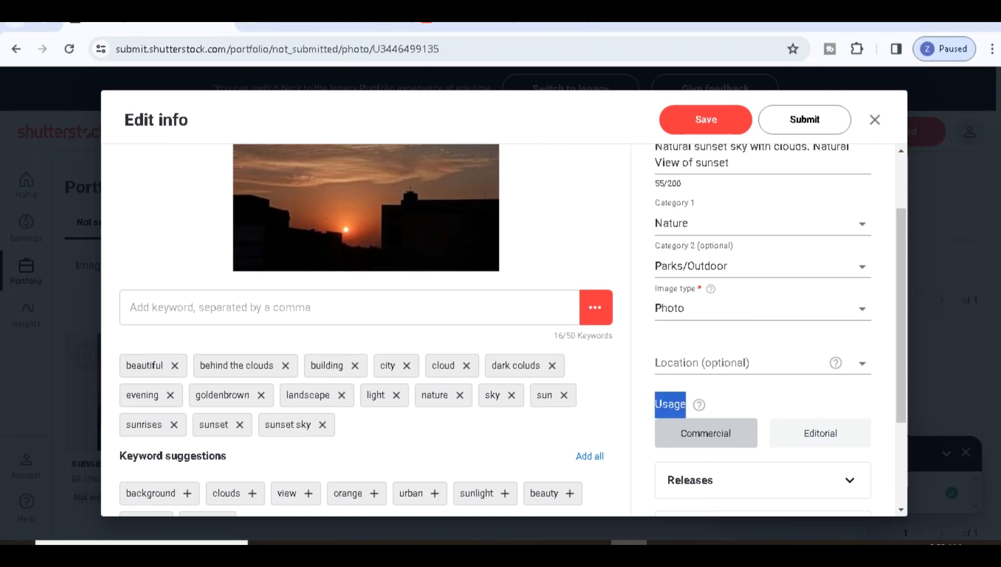
left_click_drag(901, 315, 901, 263)
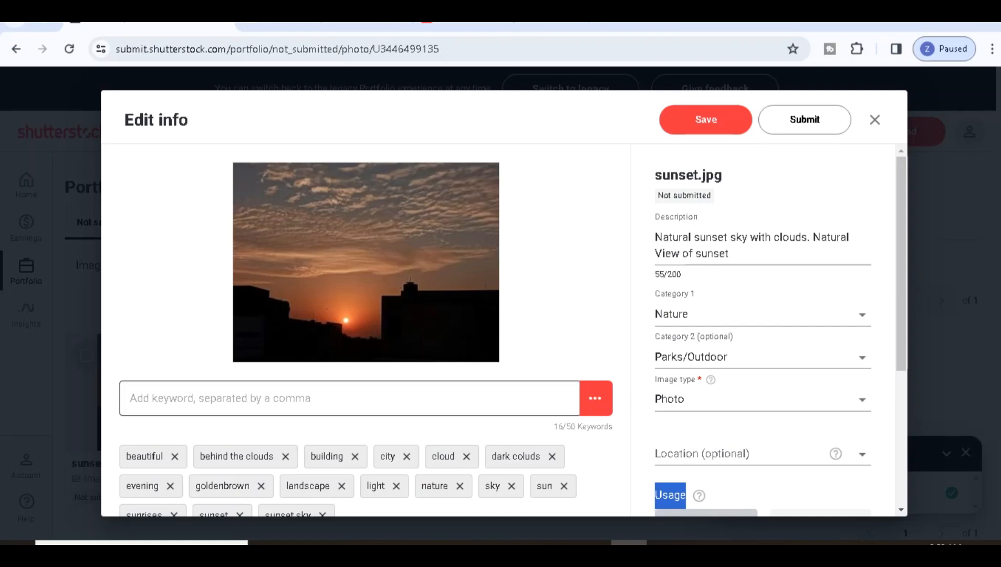
left_click(350, 399)
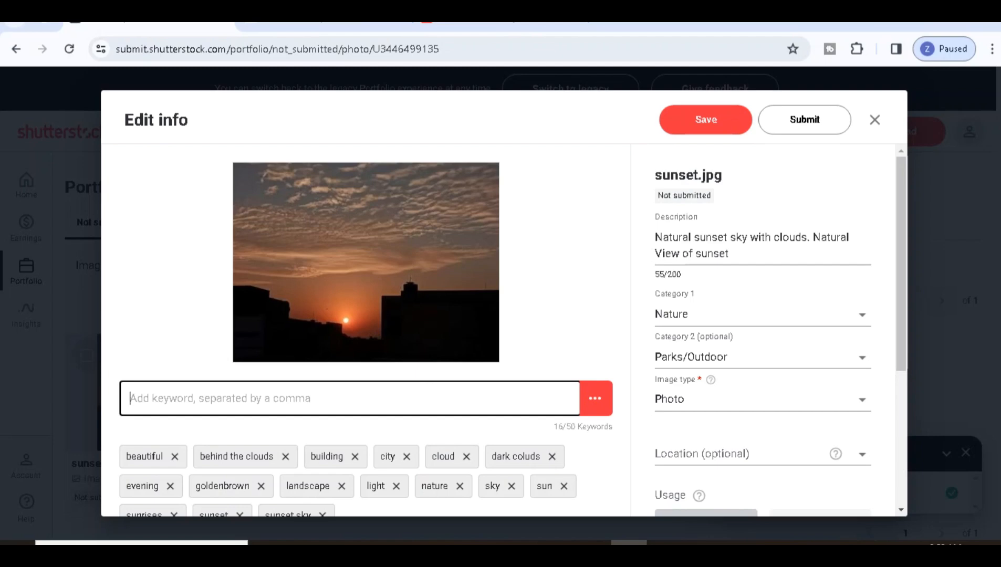
type("clody")
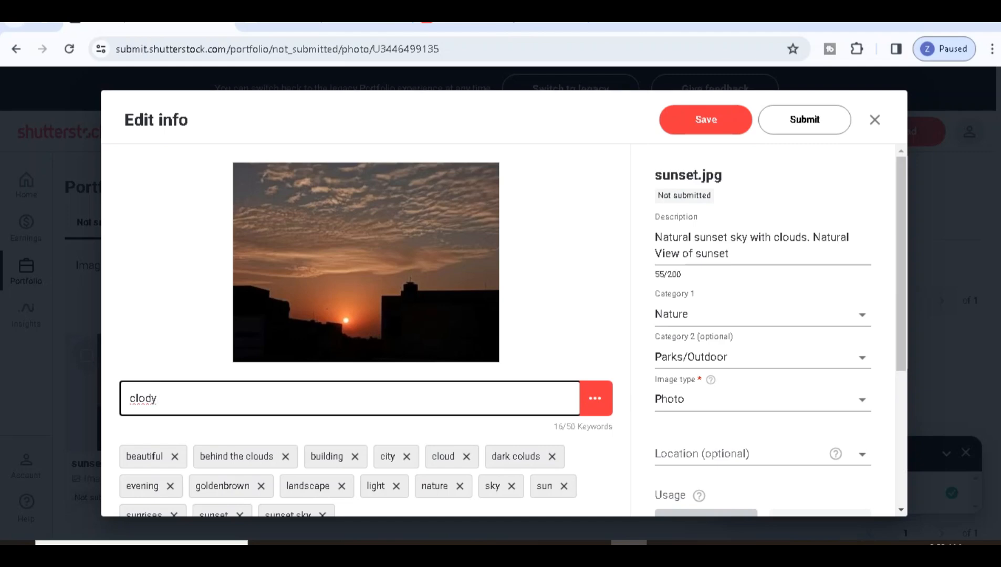
key("Left")
key("Left")
type("u")
key("End")
type("sky")
key("Return")
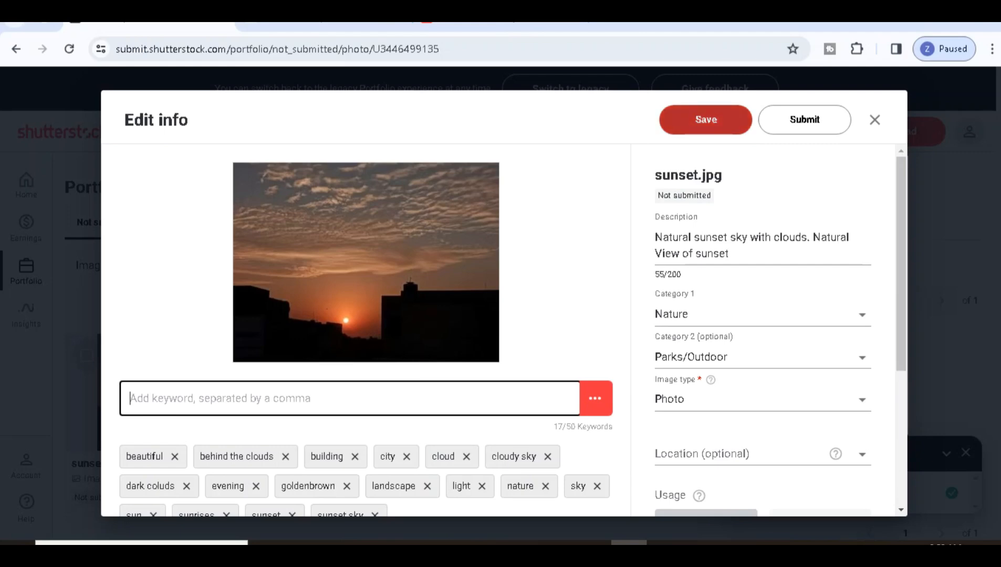
Try to save the edited info of sunset.jpg and submit the photo
left_click(705, 120)
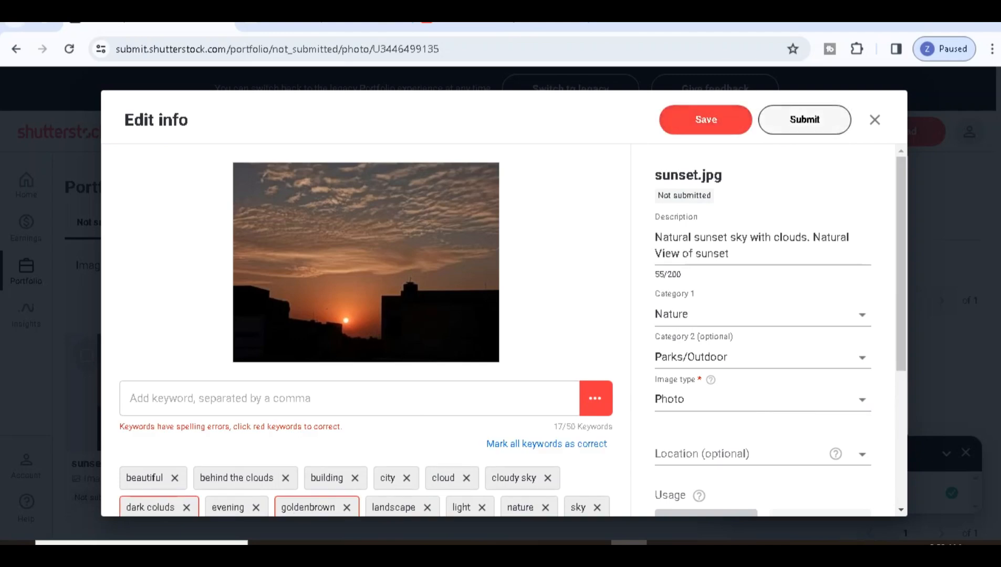
left_click(804, 120)
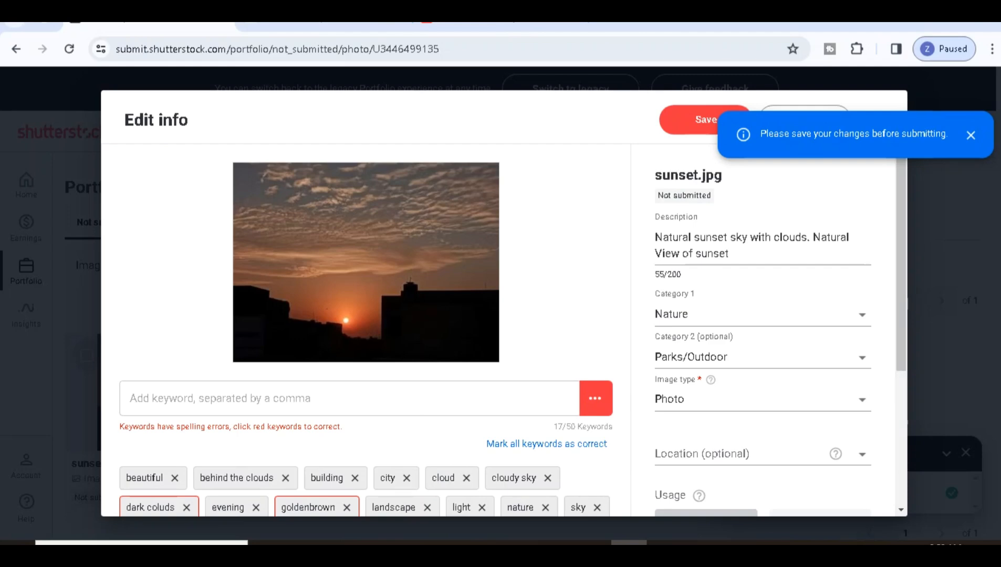
left_click(680, 119)
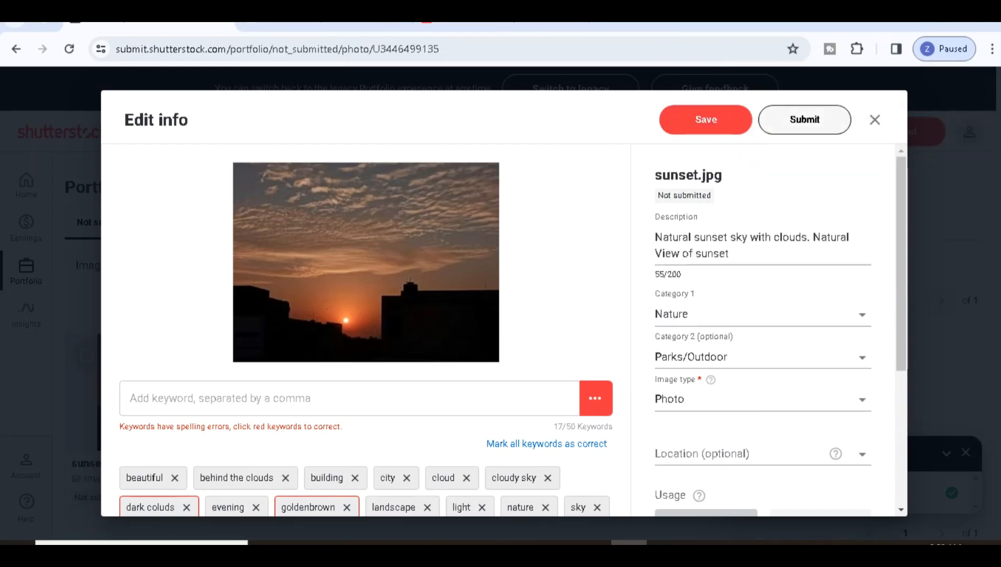
left_click(792, 120)
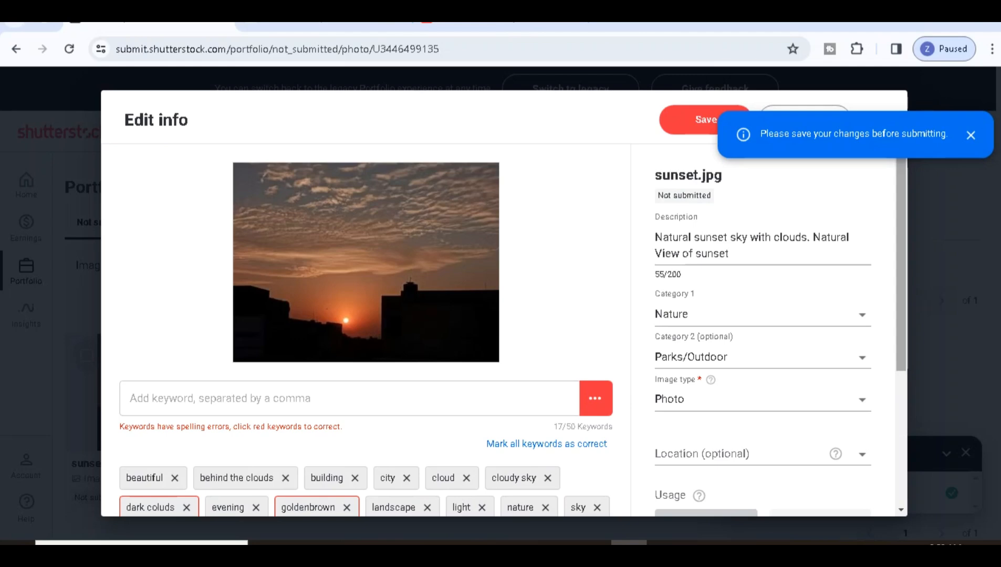
Replace the misspelled keyword "dark coluds" with "dark clouds" and correct "goldenbrown" to "golden brown"
scroll(504, 331, "down", 4)
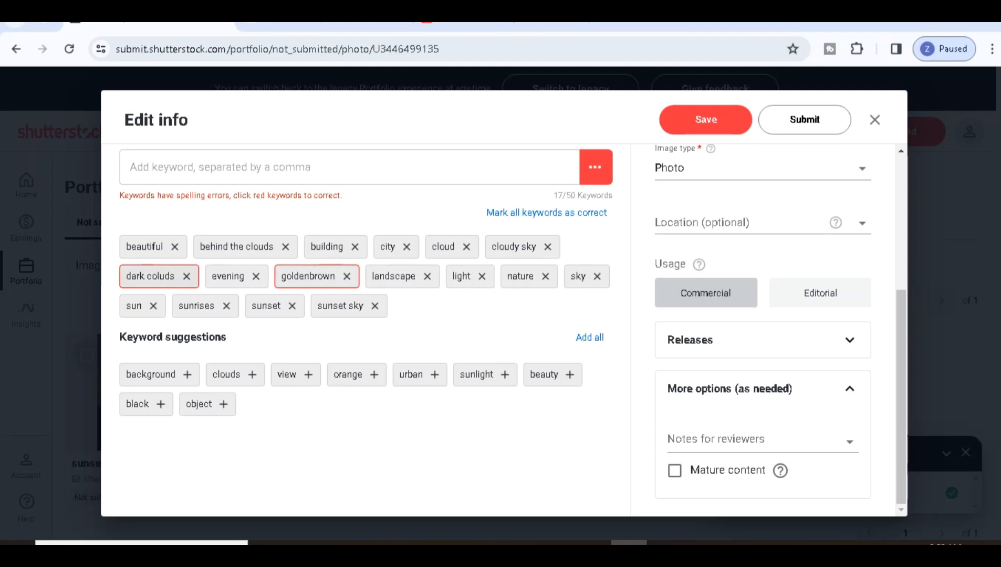
left_click(151, 277)
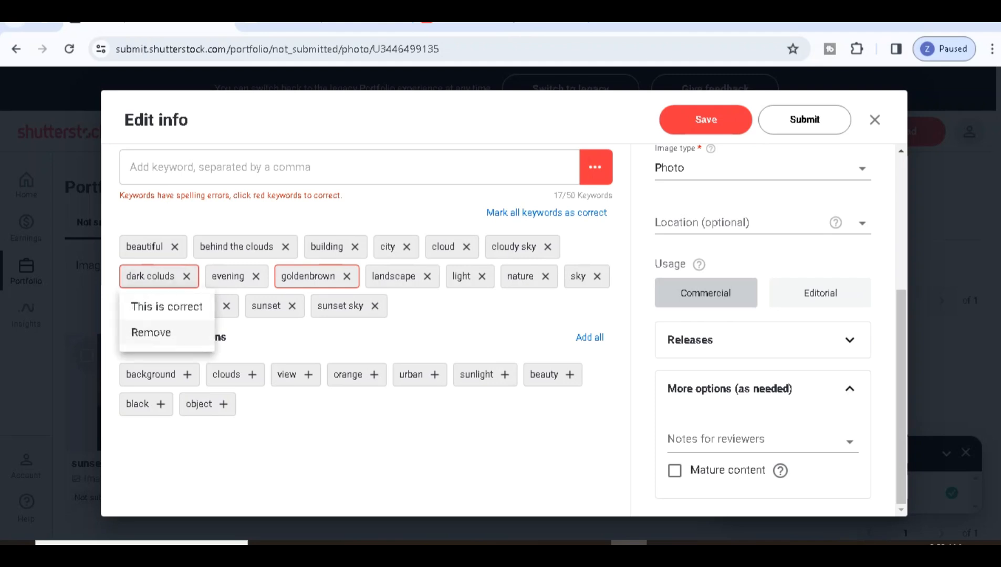
left_click(150, 333)
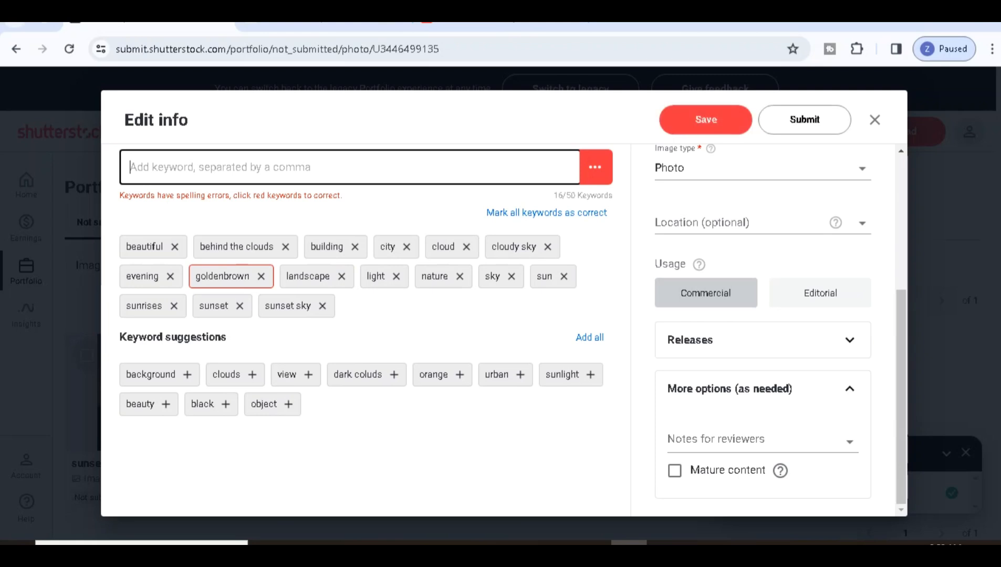
type("dark c")
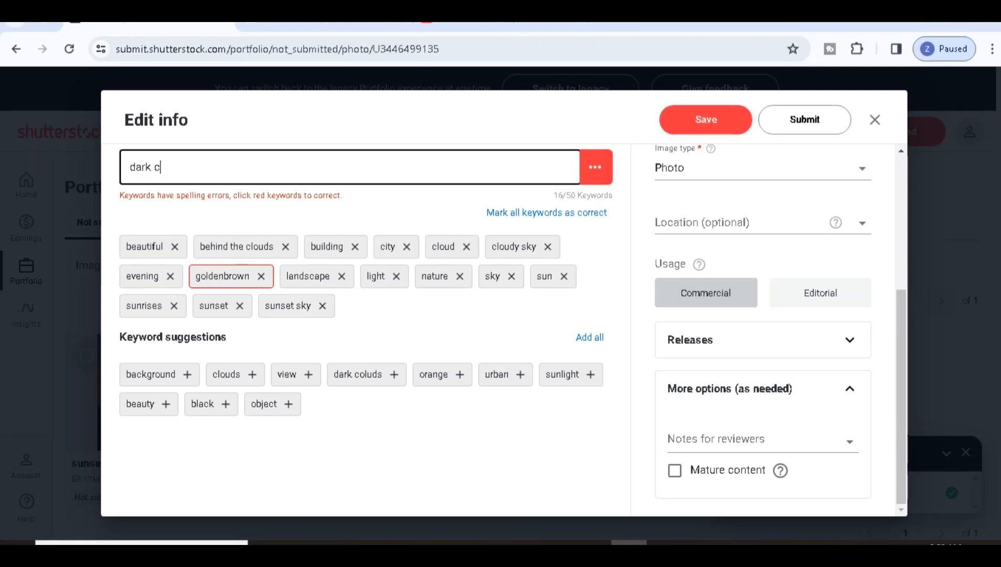
type("louds")
key("Return")
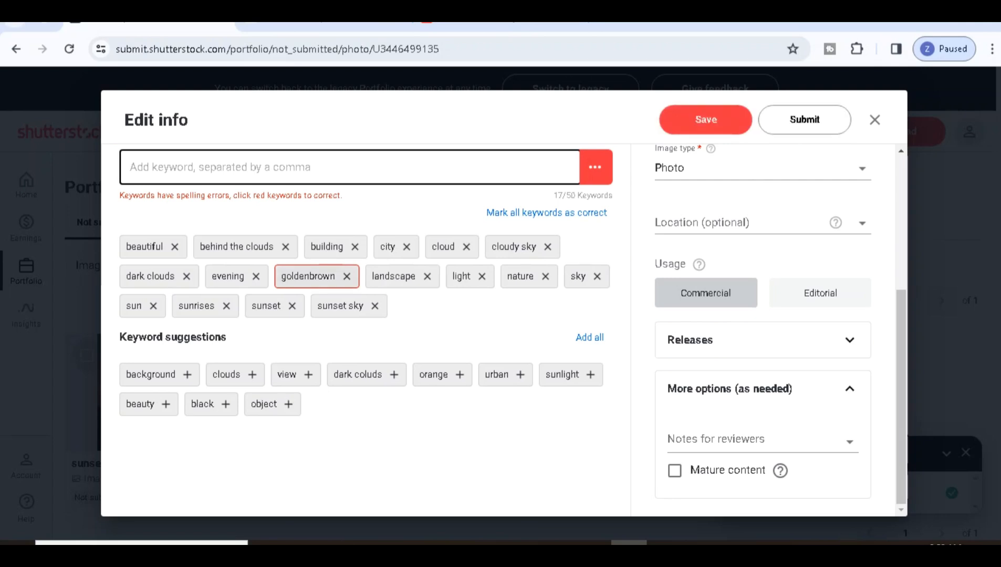
left_click(314, 277)
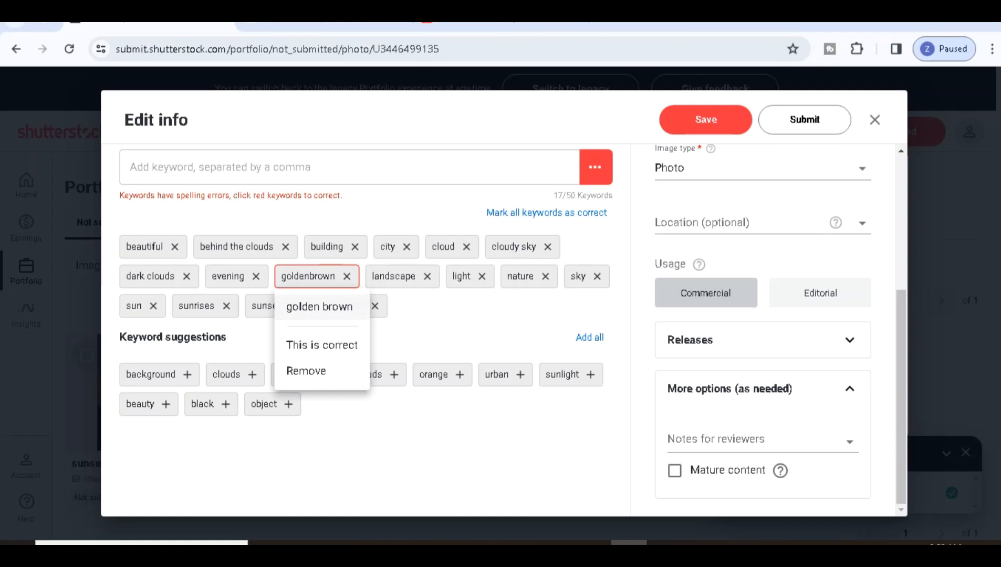
left_click(319, 306)
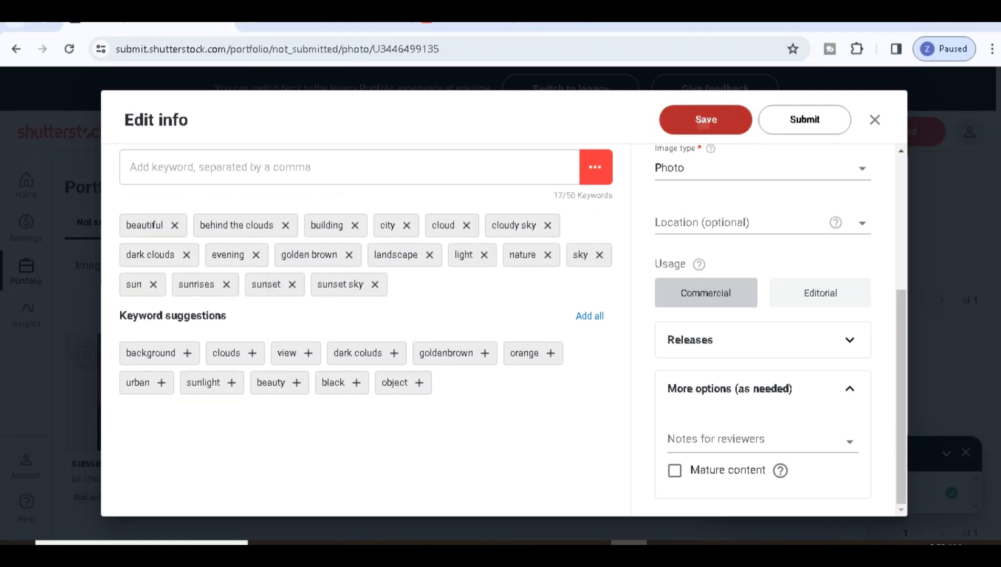
Save and submit sunset.jpg for review, and check the portfolio's pending and recently reviewed items
left_click(705, 120)
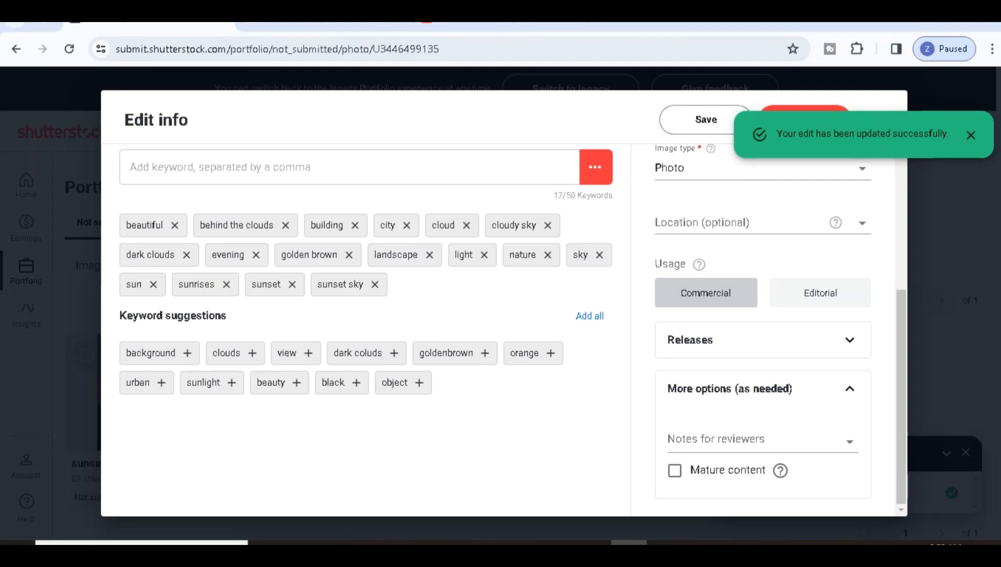
left_click(805, 119)
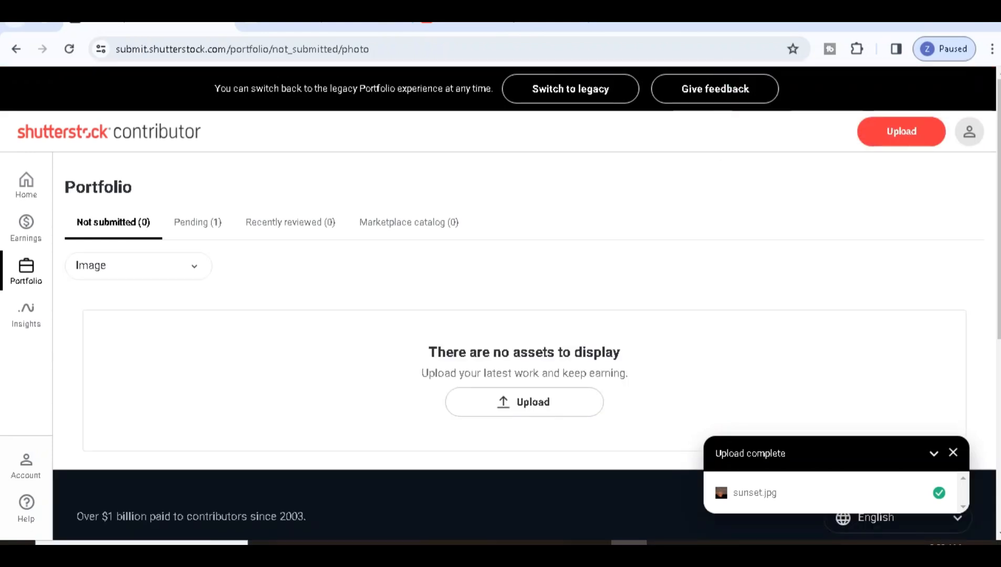
left_click(195, 223)
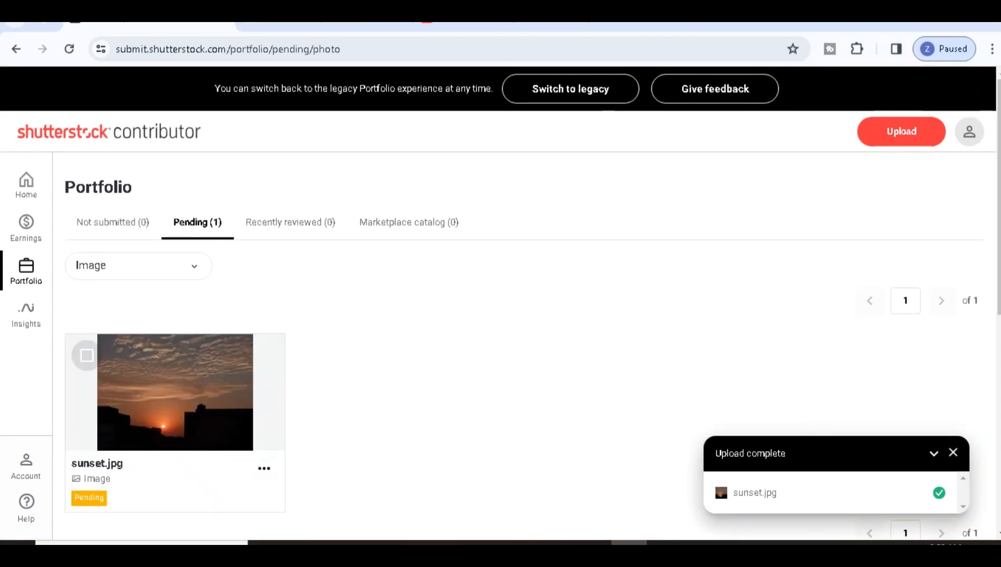
left_click(290, 222)
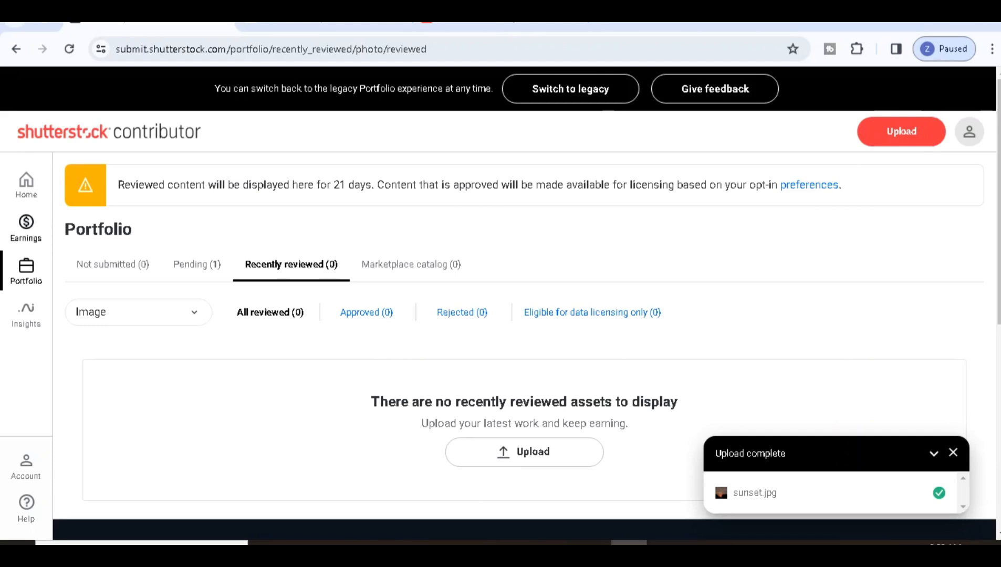
Open the My Referrals page and examine the referral link, earnings summary and how the program works
left_click(26, 225)
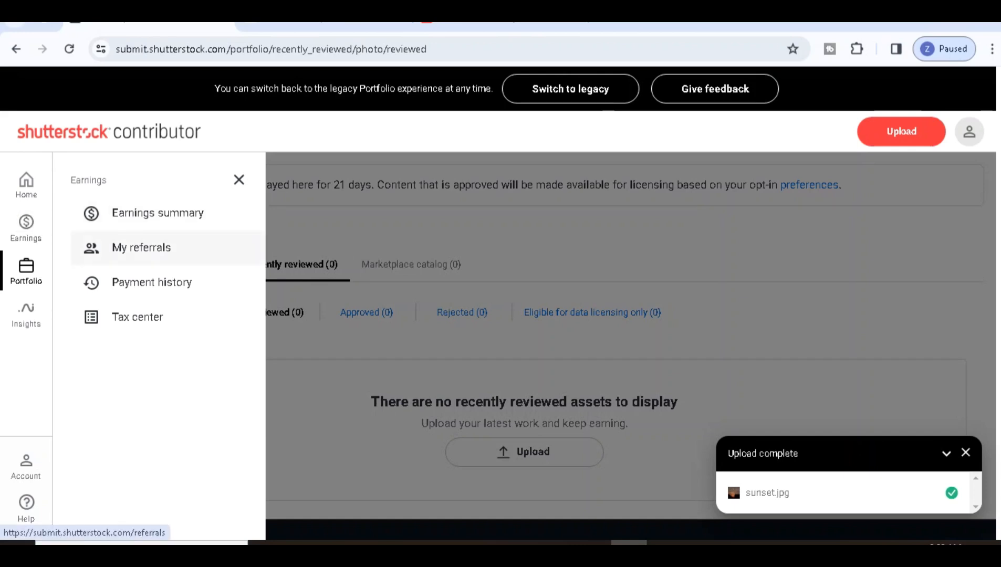
left_click(142, 247)
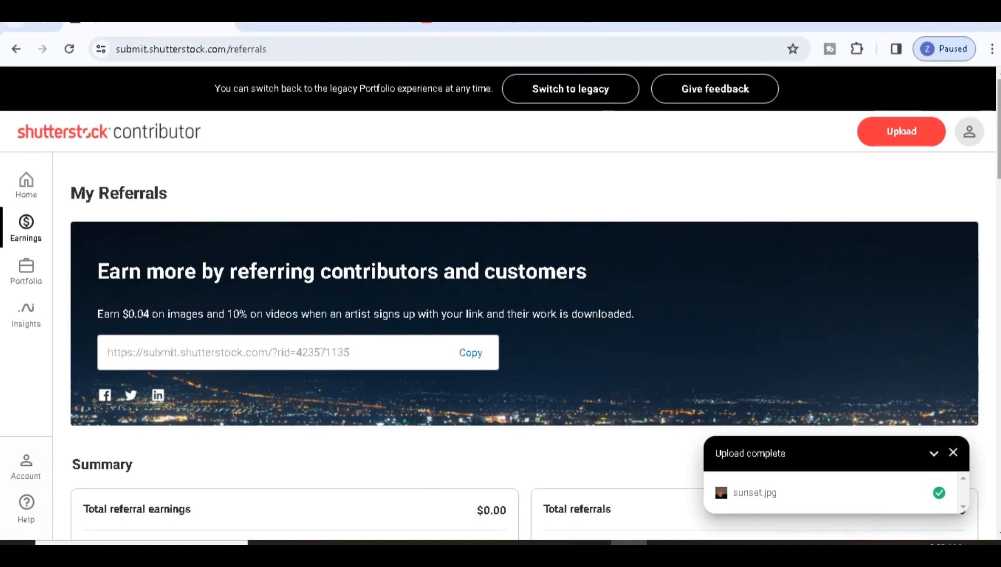
scroll(499, 299, "down", 4)
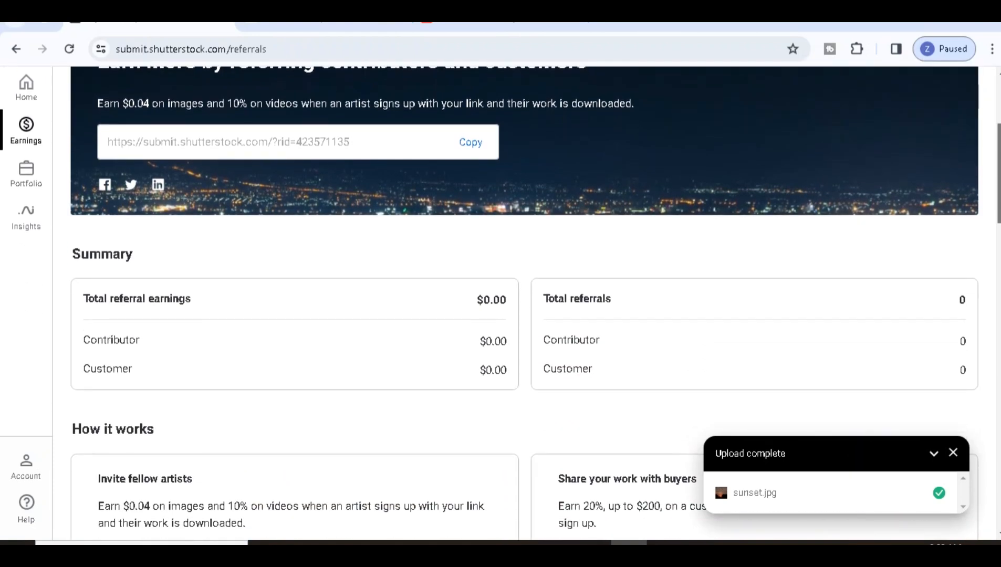
scroll(525, 303, "down", 4)
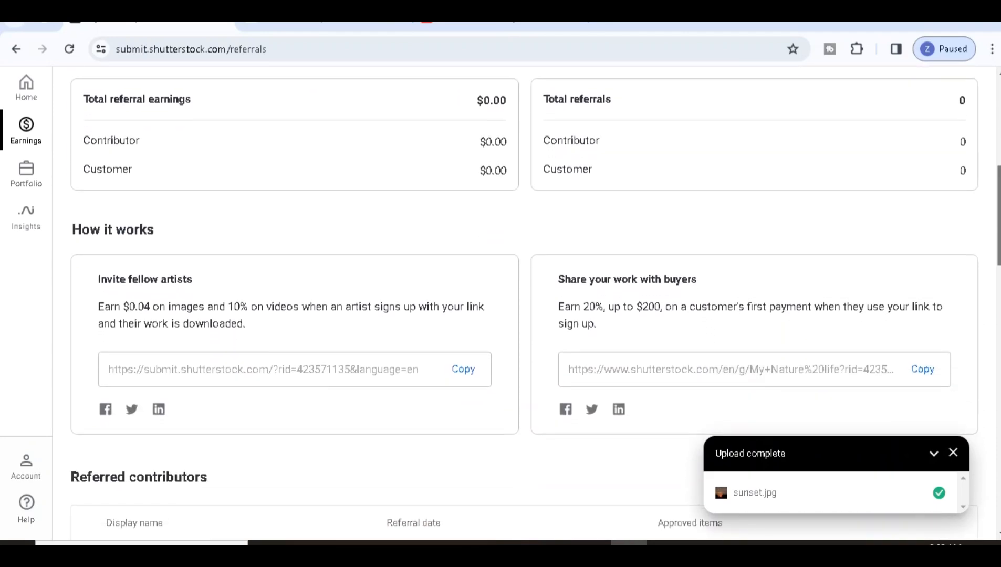
scroll(524, 303, "up", 8)
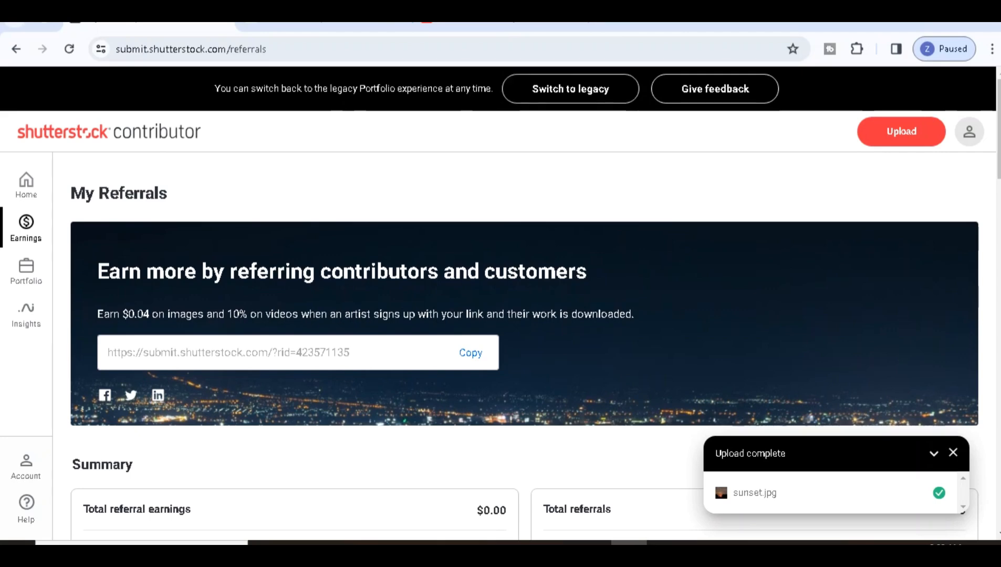
View the payment history and go from it to the payout information in the account settings
left_click(25, 228)
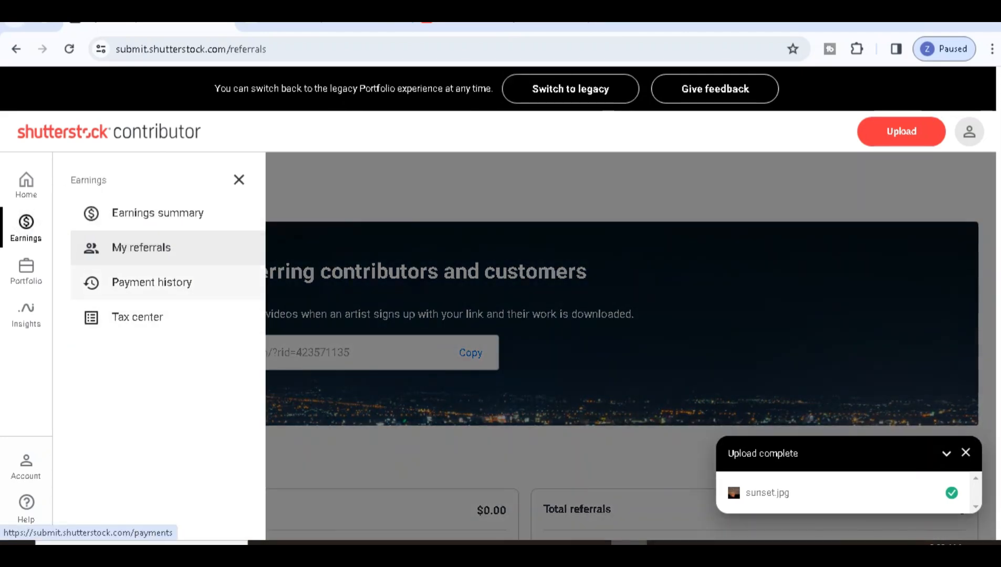
left_click(152, 282)
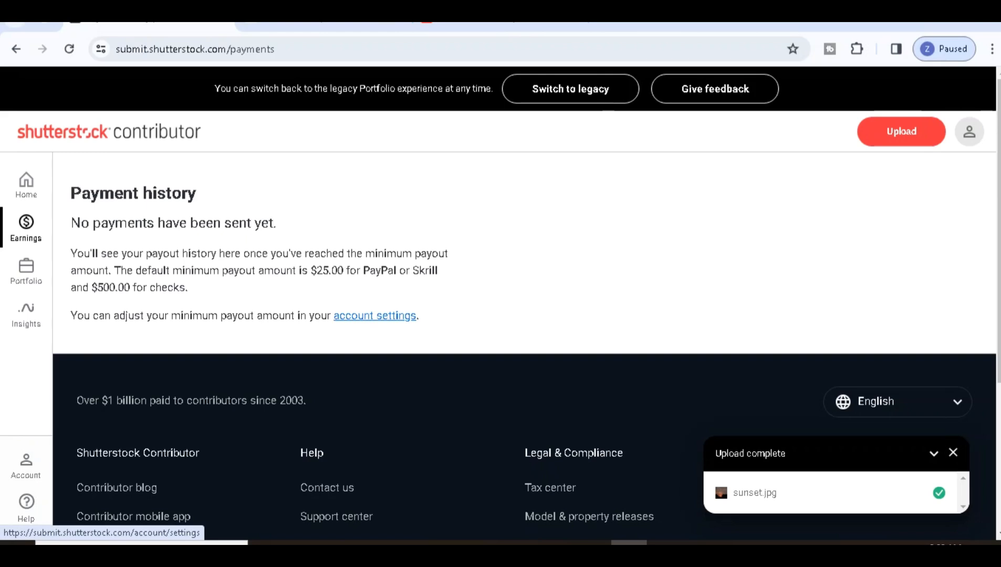
left_click(375, 316)
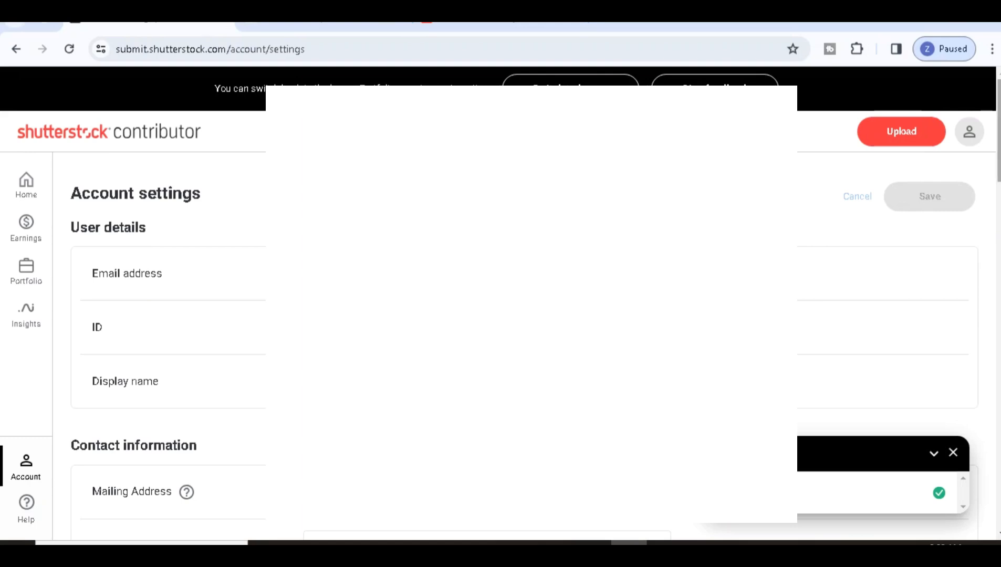
scroll(525, 304, "down", 12)
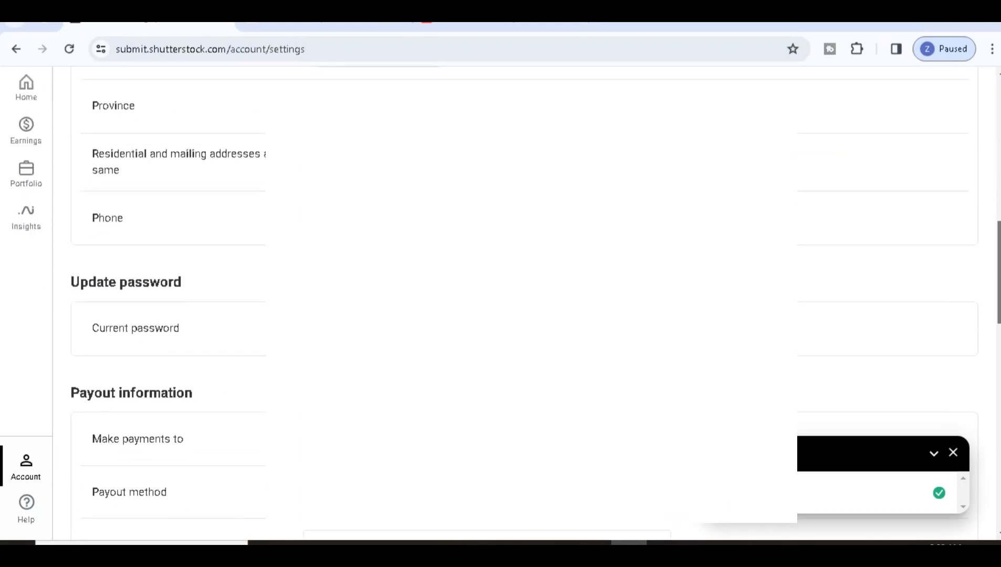
scroll(525, 304, "down", 4)
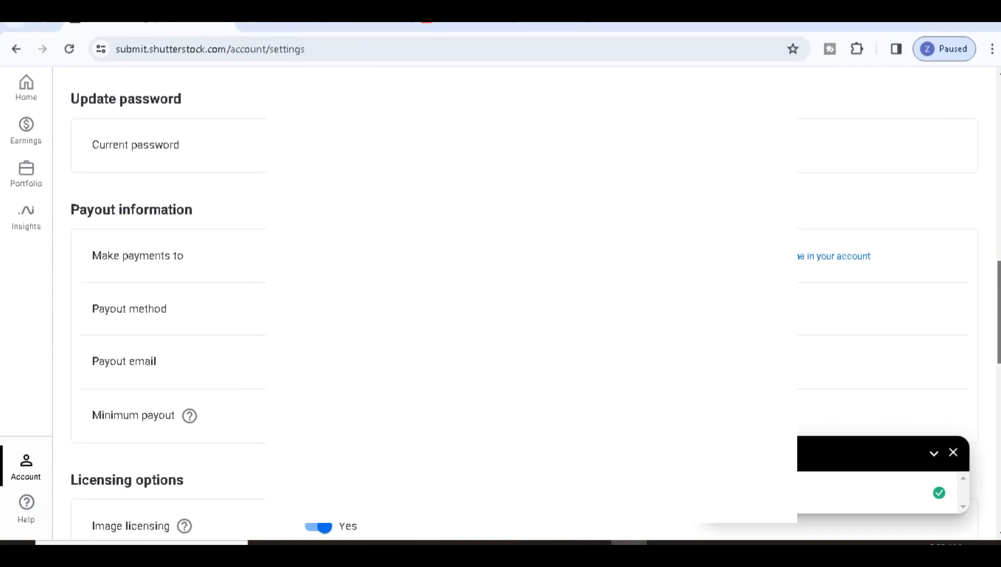
scroll(525, 304, "down", 1)
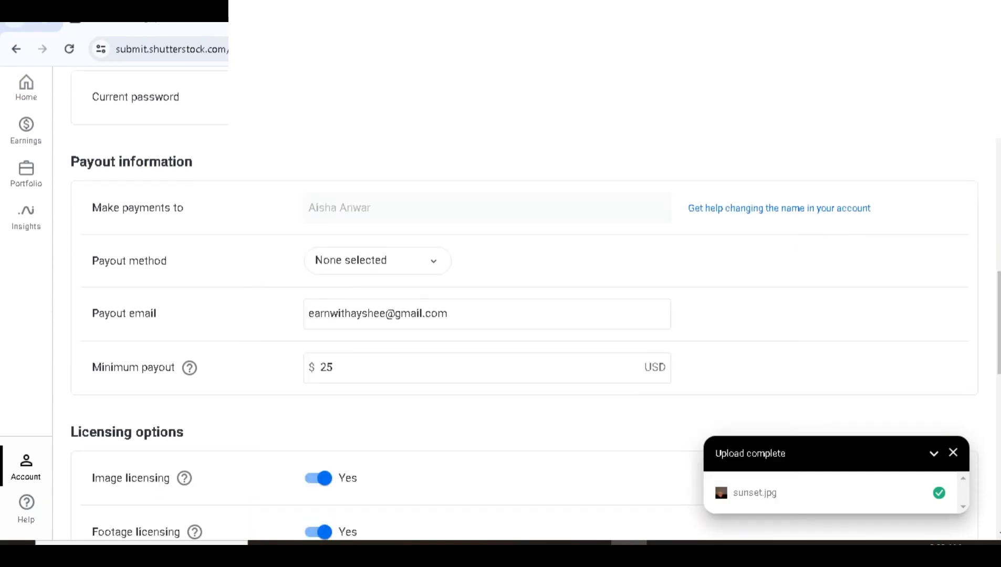
Choose Payoneer as the payout method and review the options for connecting or creating a Payoneer account
left_click(377, 260)
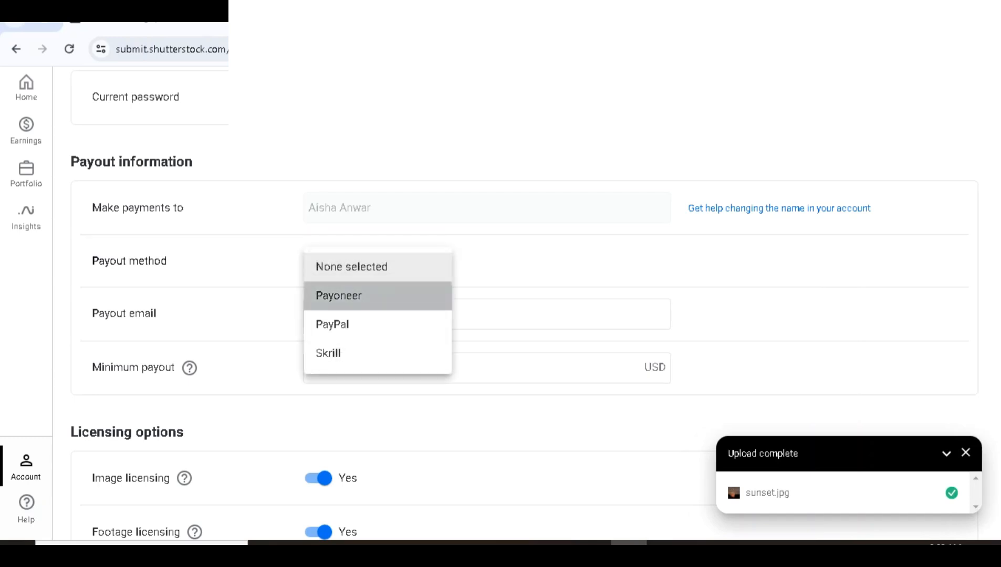
left_click(339, 295)
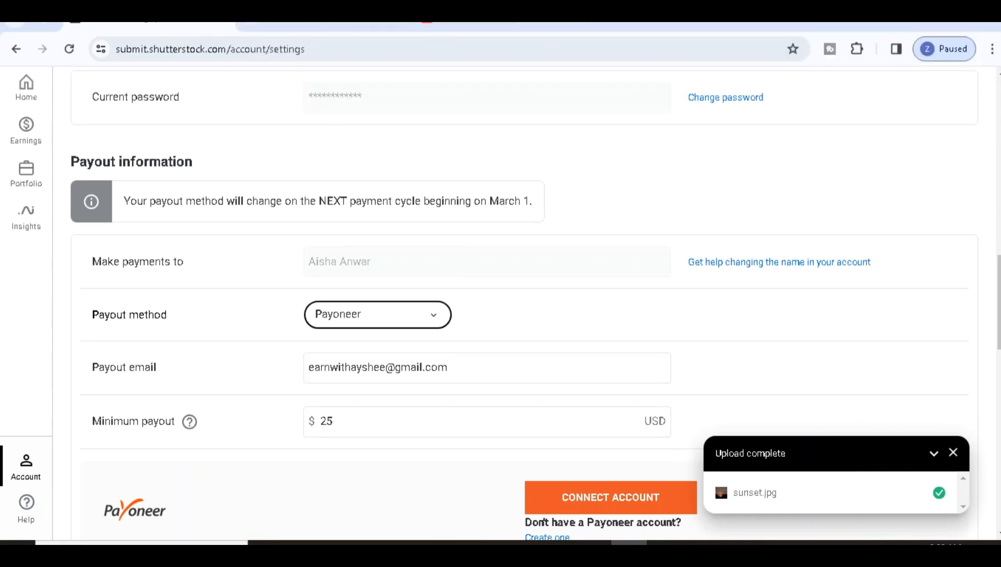
scroll(522, 304, "down", 2)
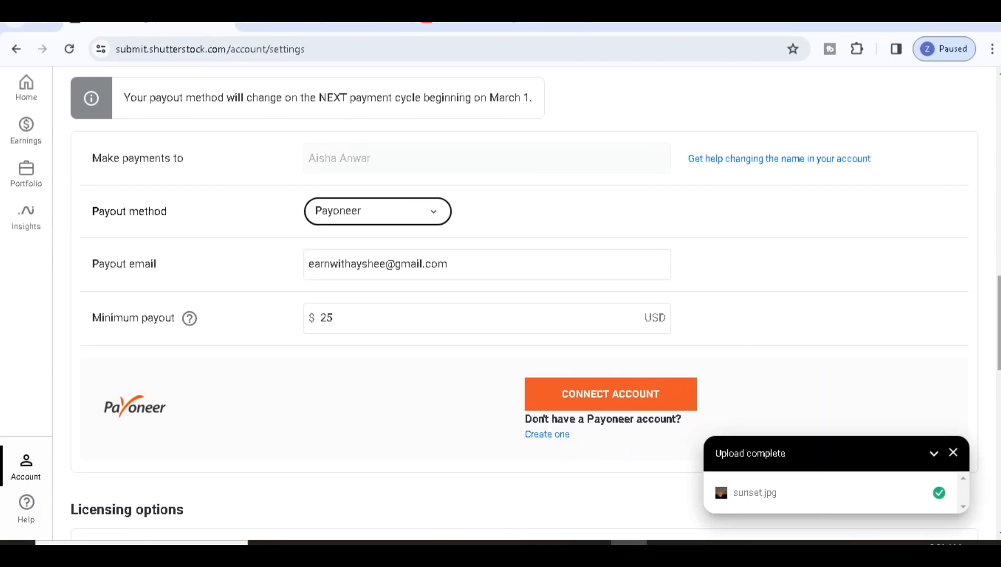
scroll(522, 308, "down", 2)
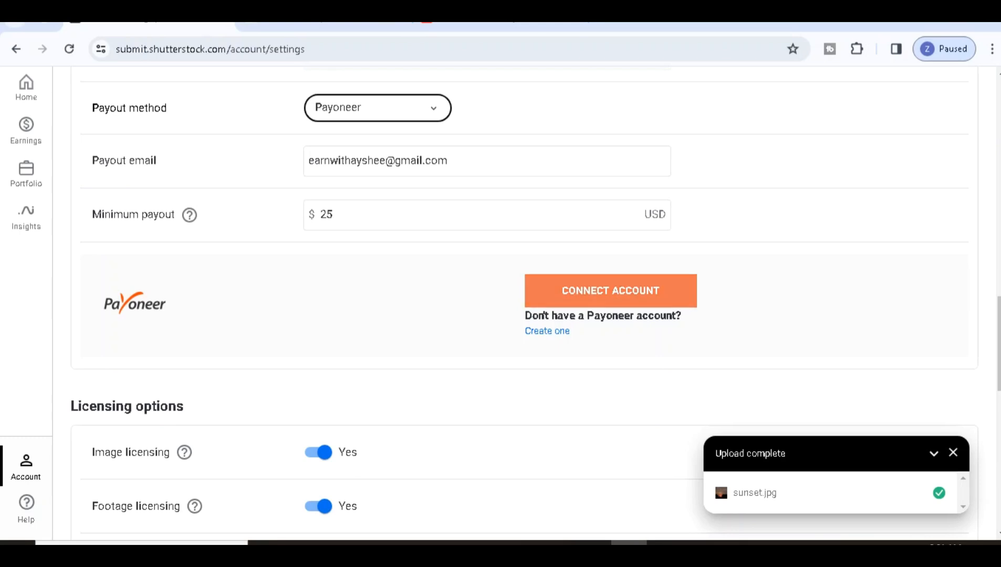
Review the licensing options, the account deletion section and the saving options of the account settings, and return to the payout information
scroll(525, 308, "down", 1)
scroll(525, 308, "down", 8)
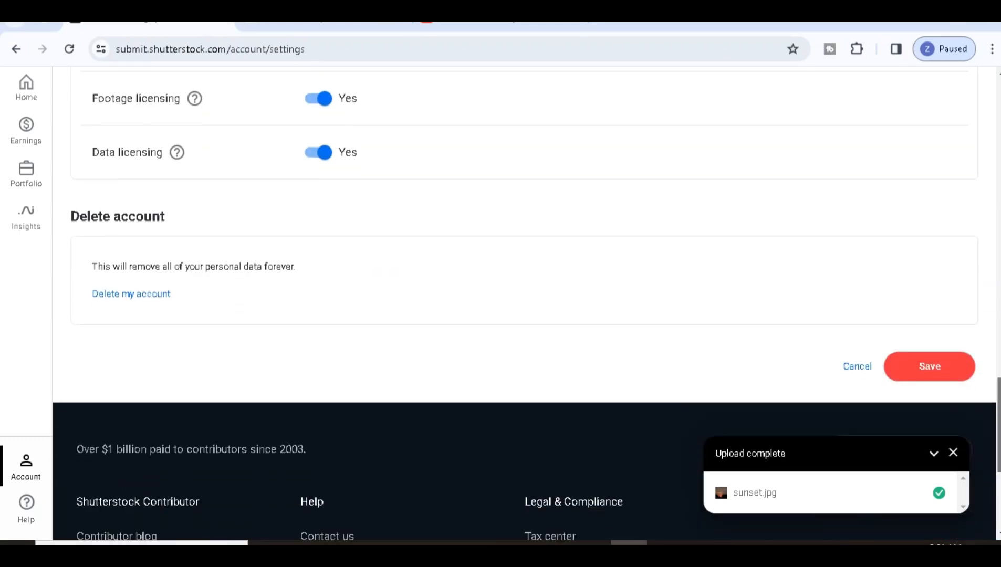
scroll(525, 308, "up", 1)
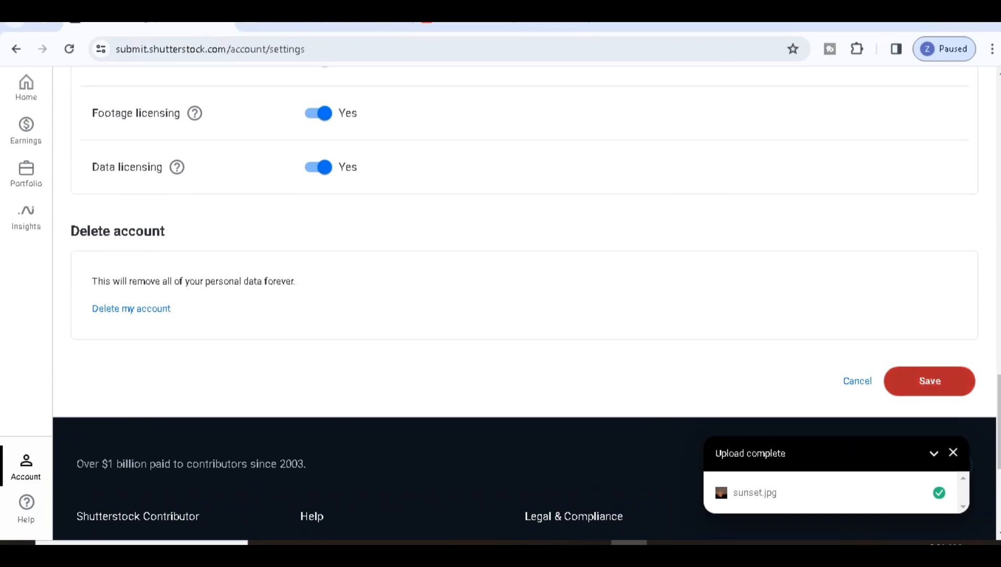
scroll(525, 308, "up", 8)
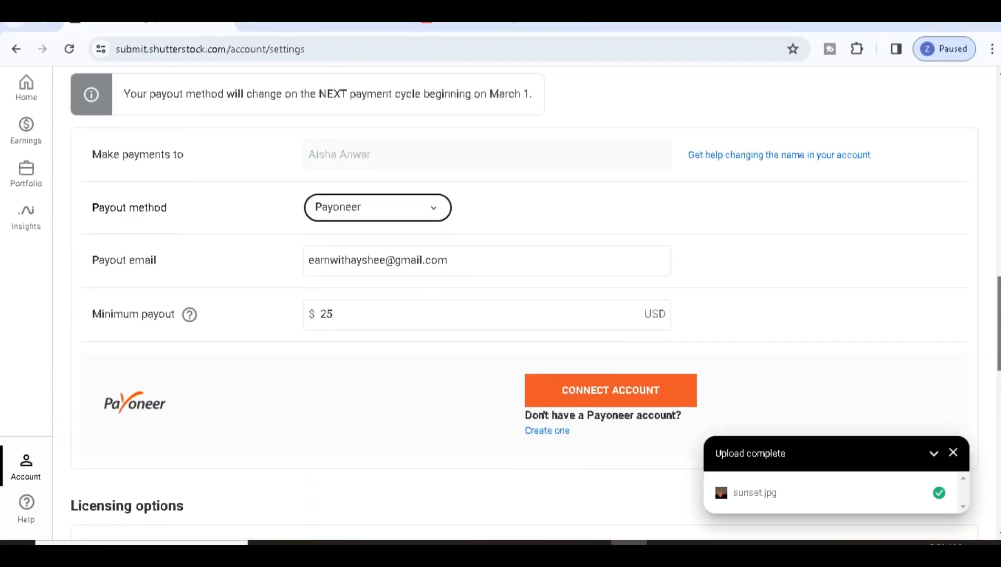
scroll(525, 308, "up", 2)
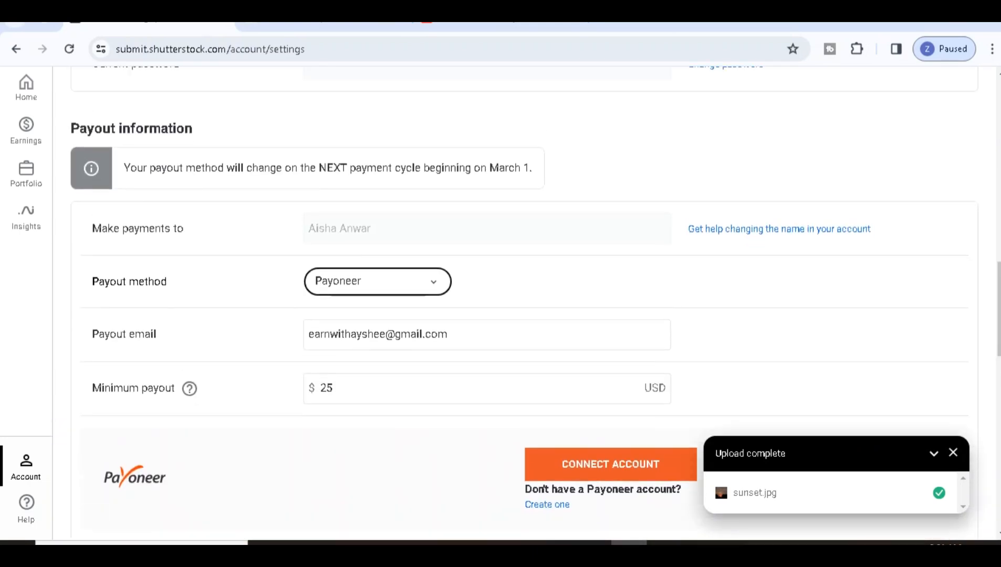
Check the available payout methods, keep Payoneer selected, and go to the contributor home page
left_click(378, 282)
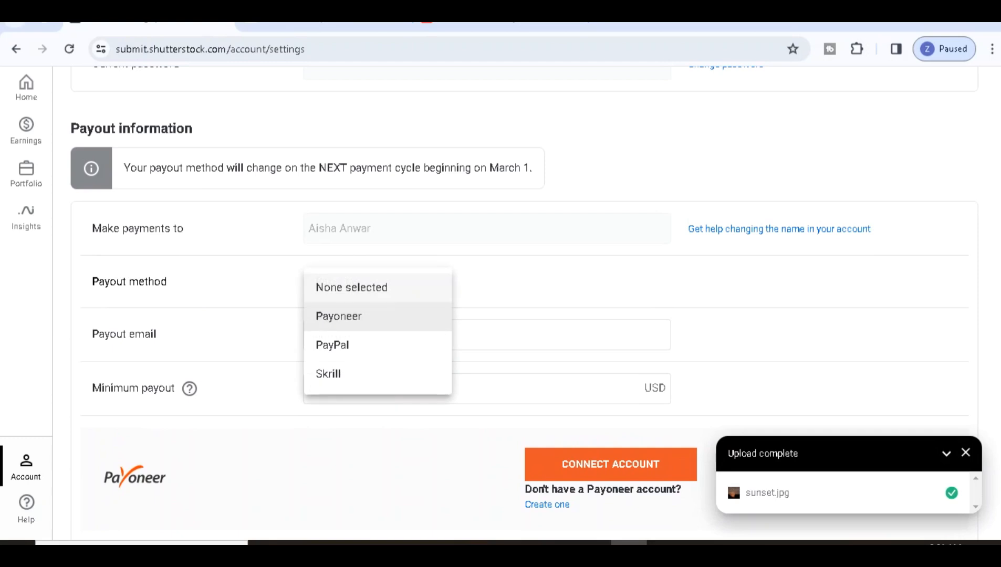
left_click(377, 316)
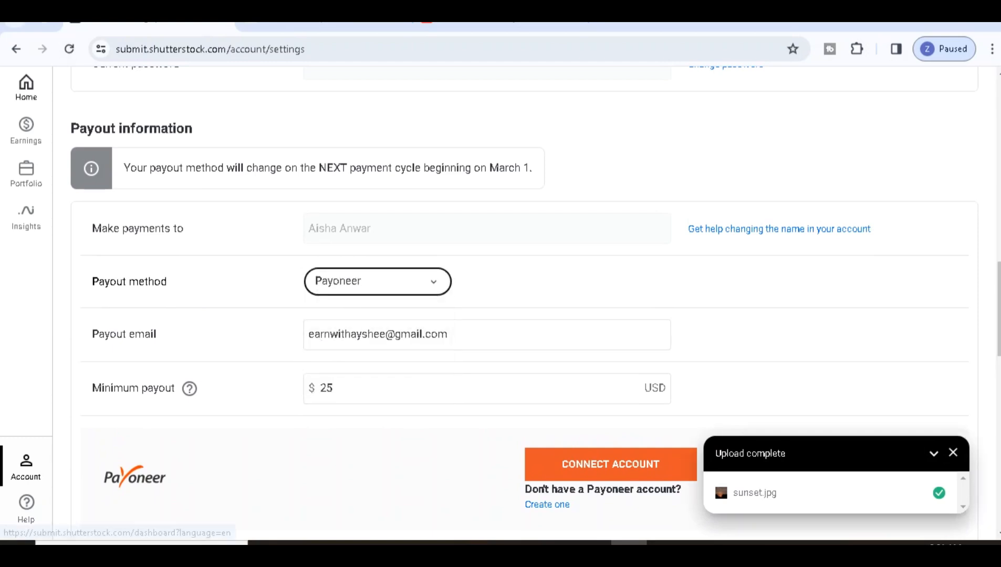
left_click(25, 84)
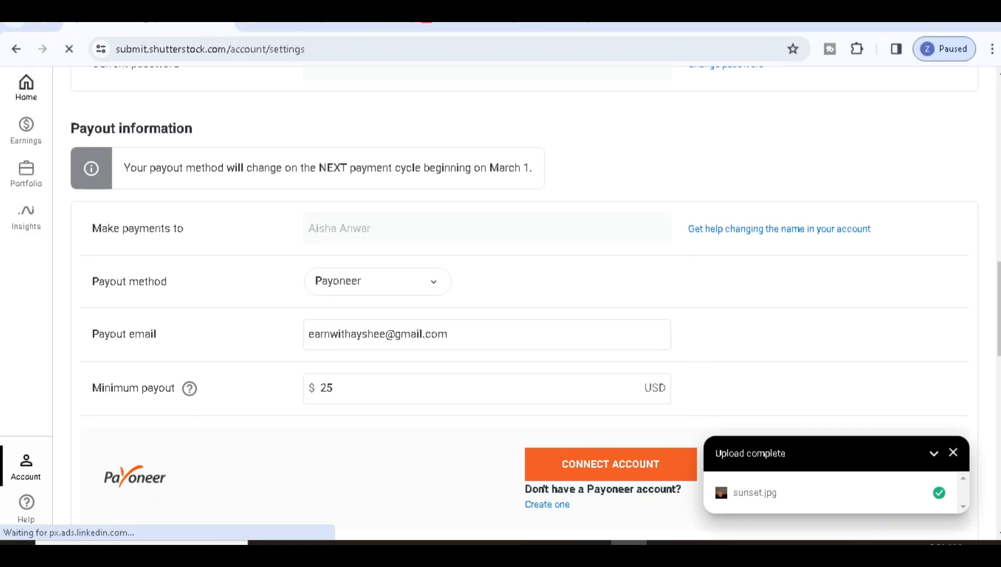